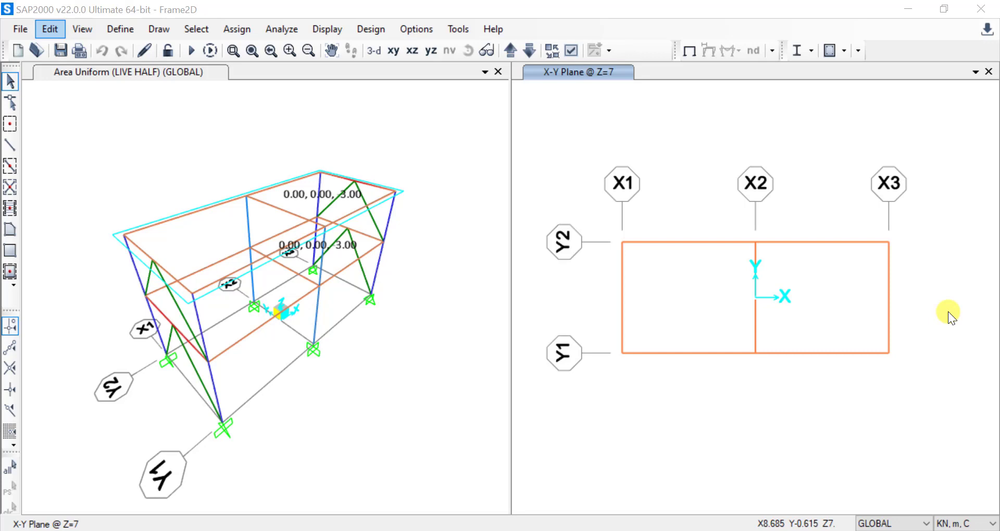
Activate the 3-D view of the frame and open the analysis options.
click(336, 117)
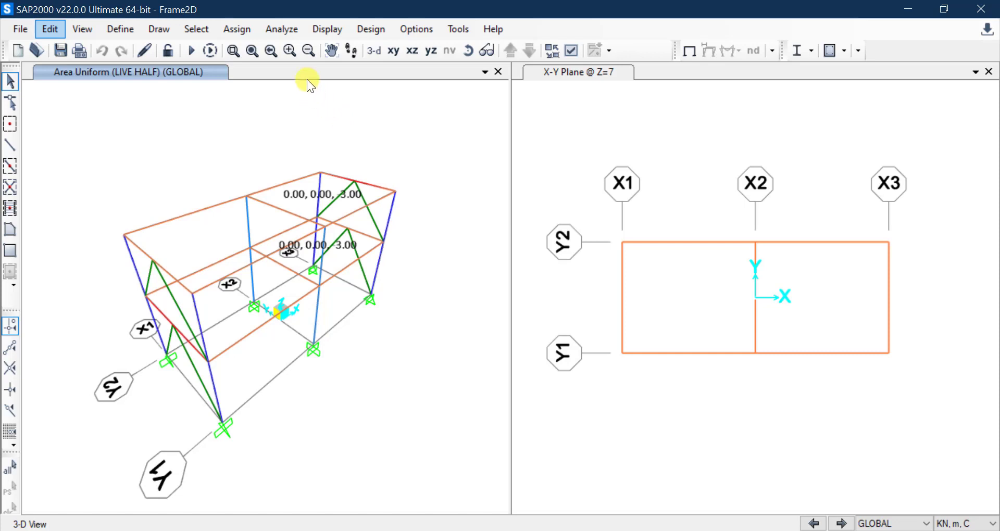
click(292, 30)
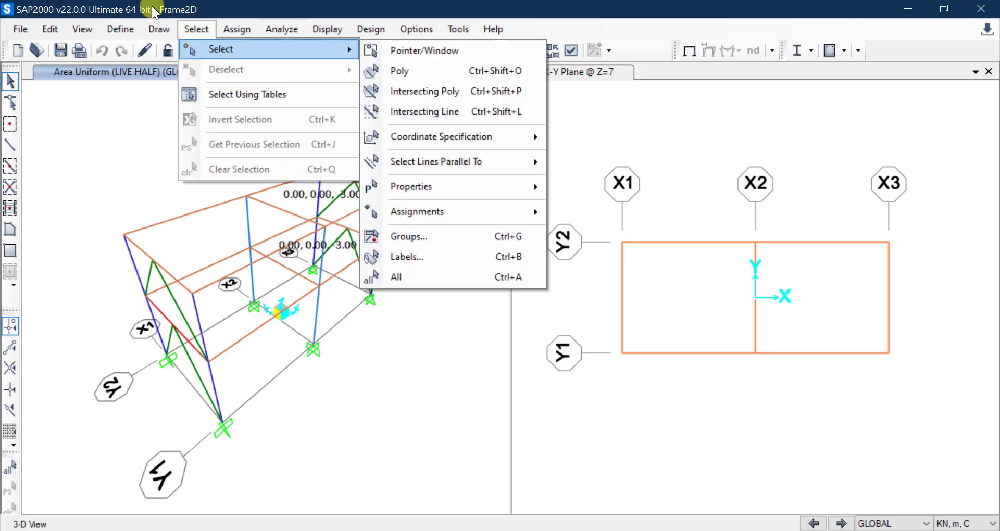
click(173, 5)
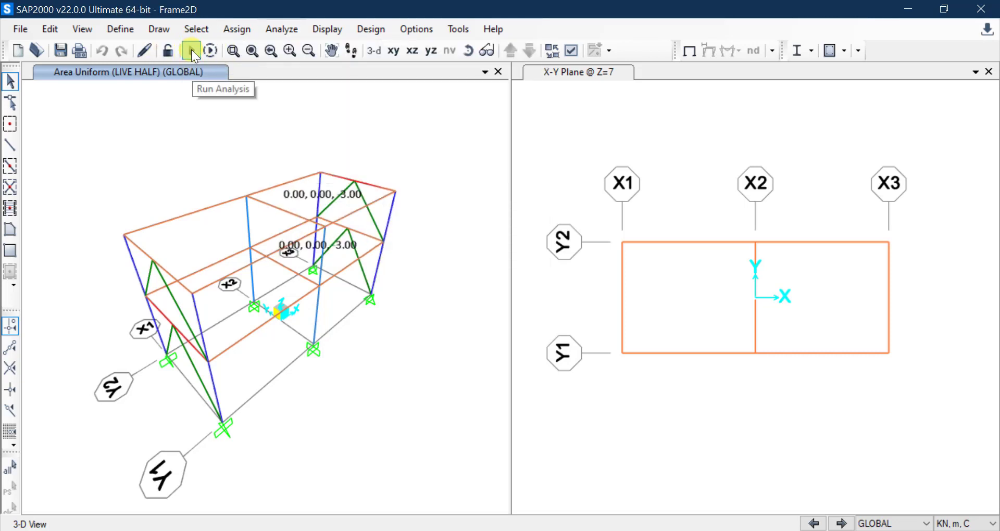
click(301, 27)
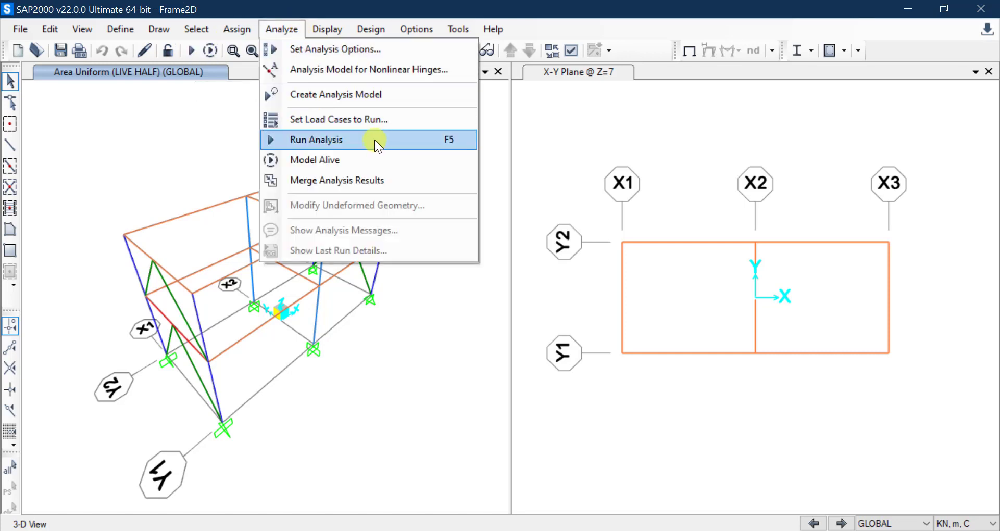
click(361, 48)
drag(462, 124, 649, 83)
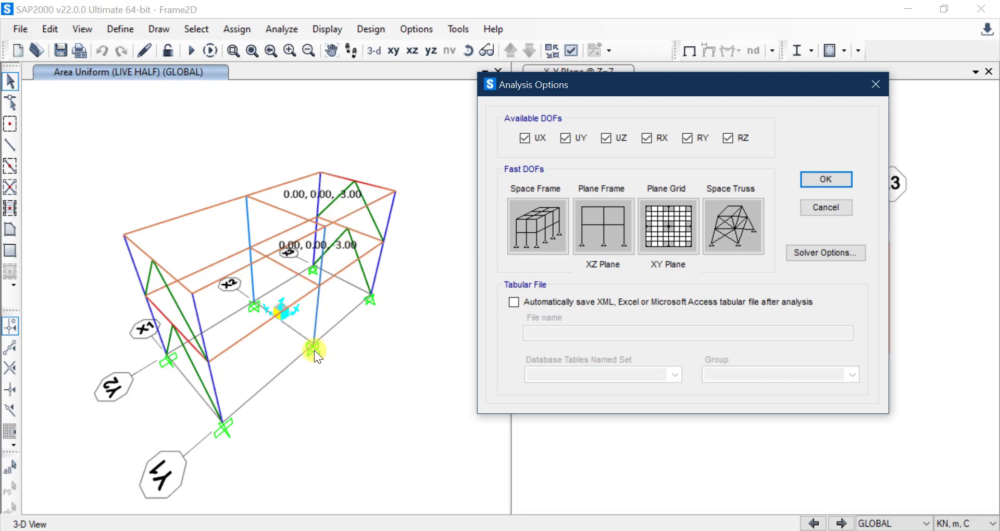
Switch to Microsoft Whiteboard and bring the whole frame sketch with its axes into view.
click(199, 329)
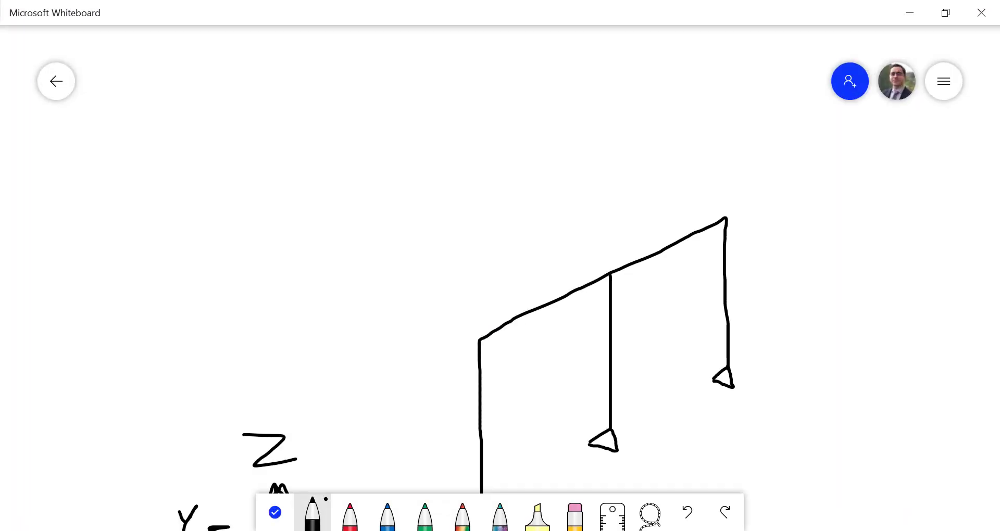
ctrl+scroll(417, 233, down, 5)
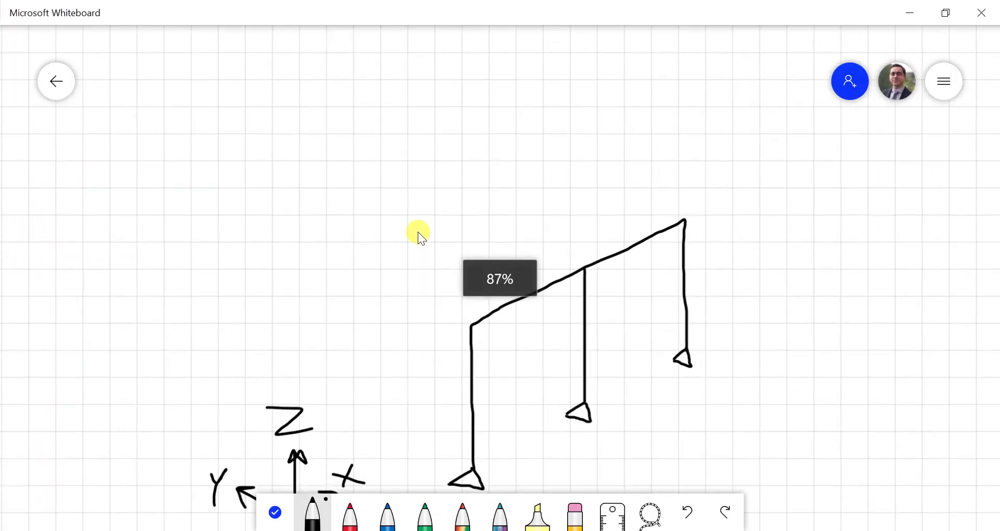
ctrl+scroll(596, 464, up, 4)
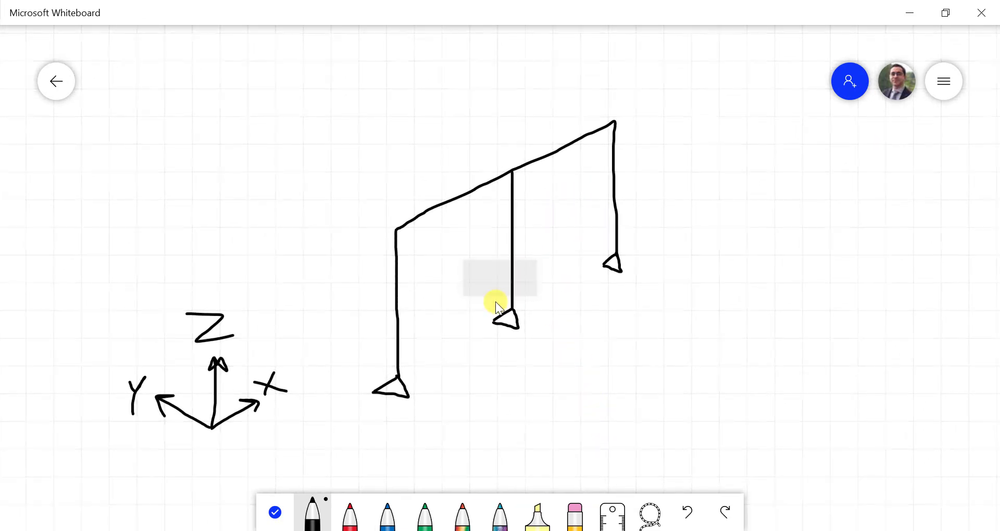
Sketch the braced end bay and the rear beam in red beside the black frame.
click(348, 519)
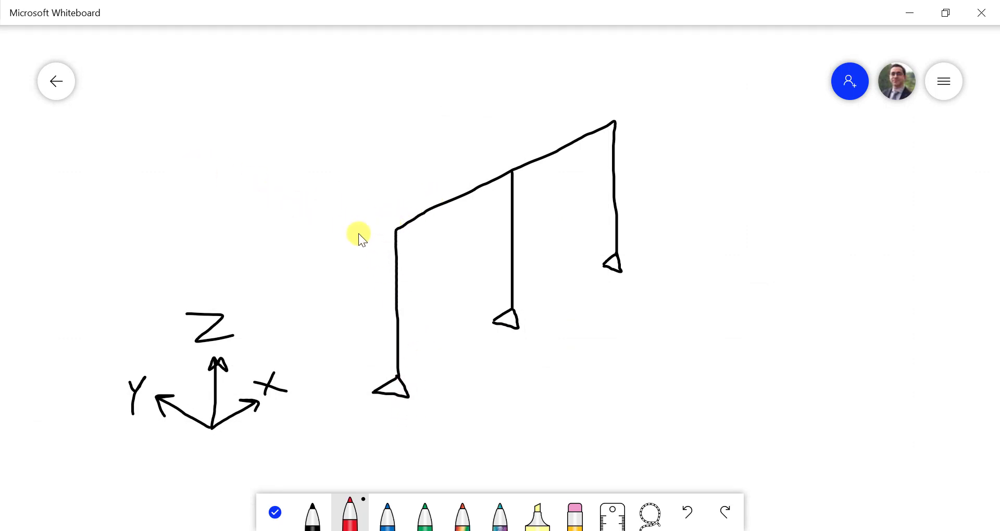
mouse_move(388, 228)
mouse_down()
mouse_move(251, 179)
mouse_move(258, 342)
mouse_move(292, 301)
mouse_move(399, 373)
mouse_up()
mouse_move(383, 275)
mouse_down()
mouse_move(235, 248)
mouse_move(305, 225)
mouse_move(389, 281)
mouse_up()
drag(260, 180, 714, 21)
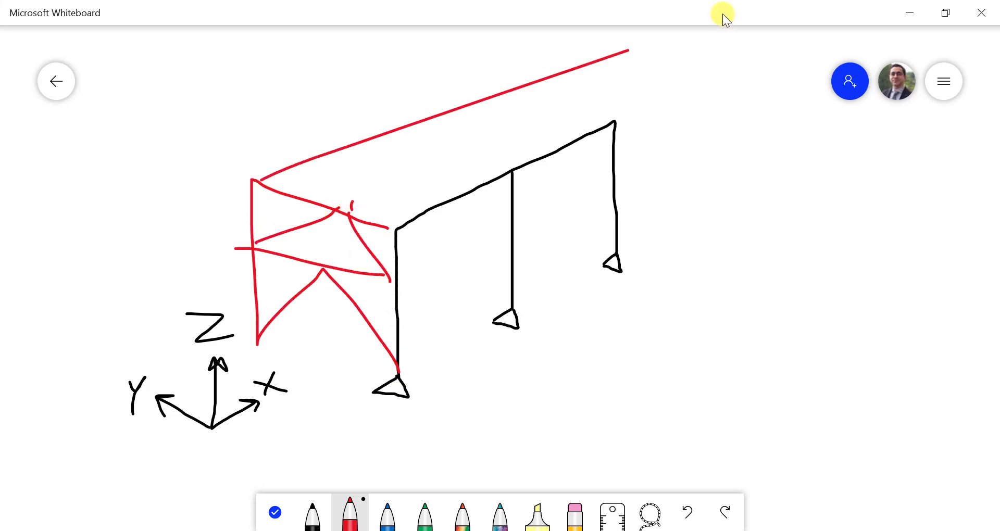
Cross out the red rear beam and the red braced end bay.
drag(544, 60, 477, 158)
drag(422, 107, 466, 127)
drag(532, 140, 549, 135)
drag(350, 164, 316, 271)
drag(266, 203, 343, 236)
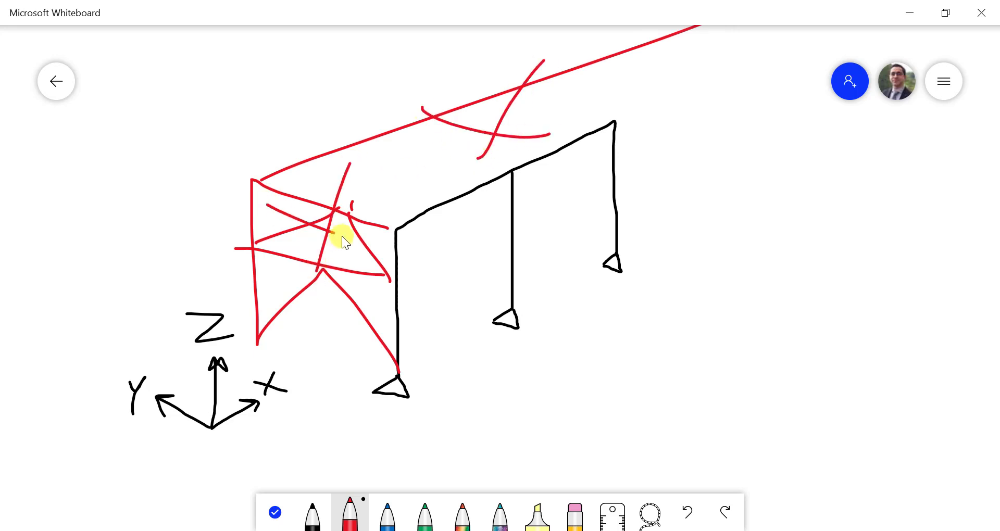
Undo all the red strokes so only the original black frame and axes remain.
click(686, 513)
click(687, 513)
click(687, 513)
click(687, 513)
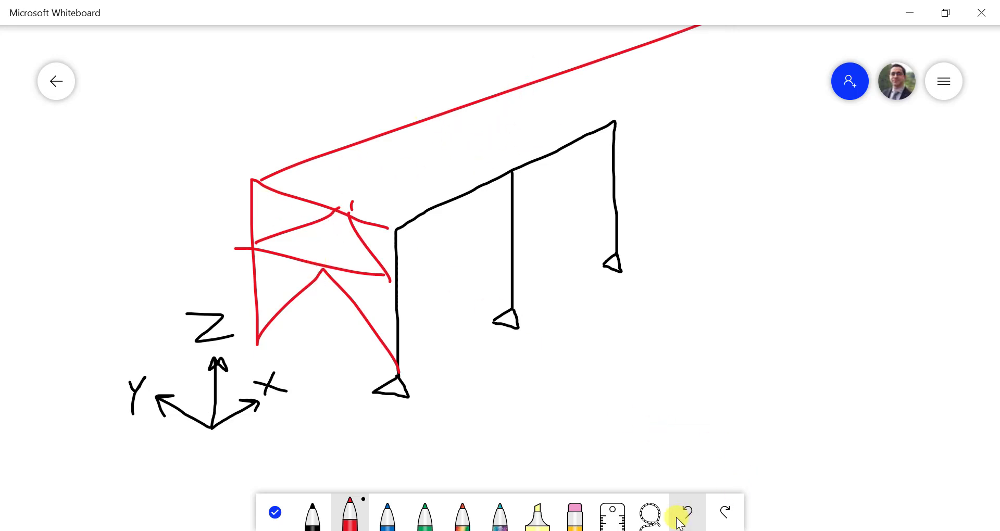
click(687, 513)
click(686, 513)
click(677, 519)
click(677, 519)
click(677, 519)
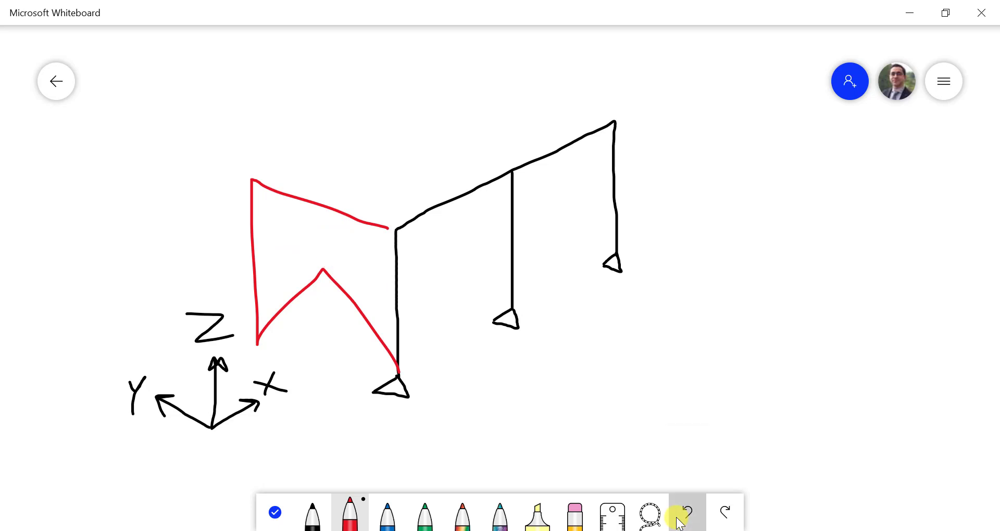
click(678, 518)
click(677, 519)
click(677, 519)
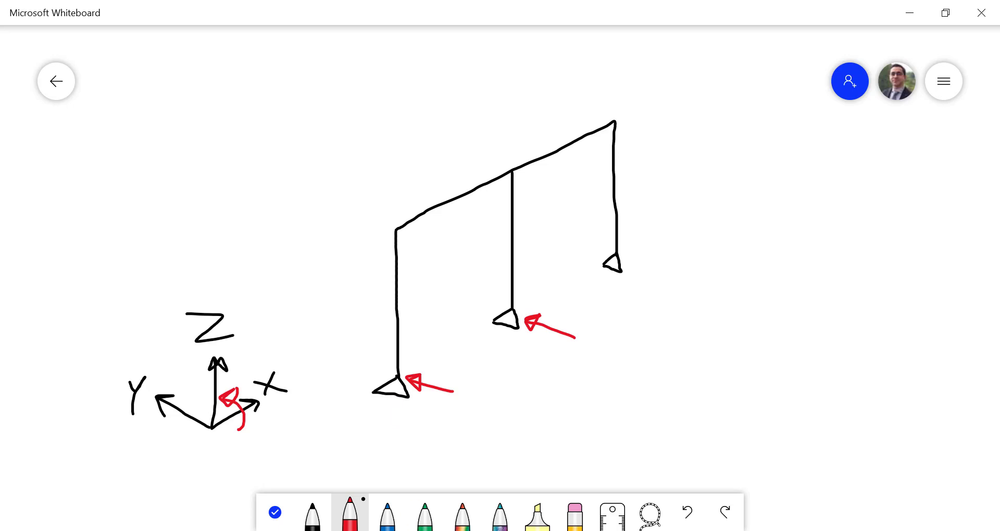
Circle the Y axis label in red and draw red arrows and a ΔFy label for out-of-plane loading on the frame.
key(alt+Tab)
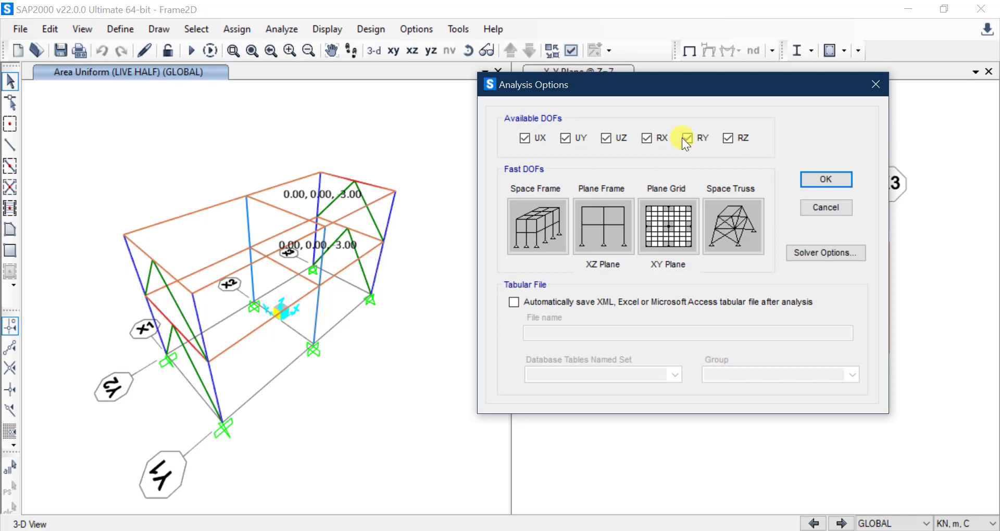
key(alt+Tab)
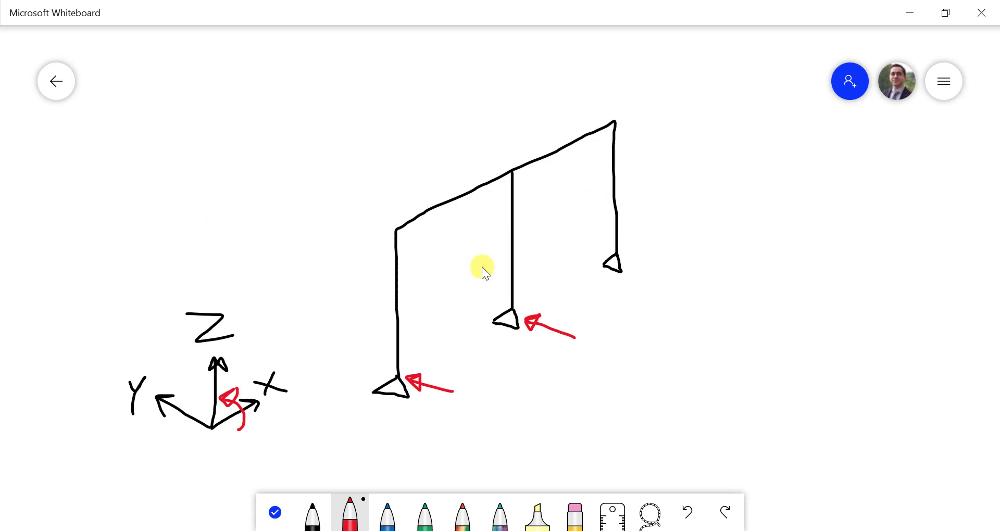
drag(149, 361, 121, 361)
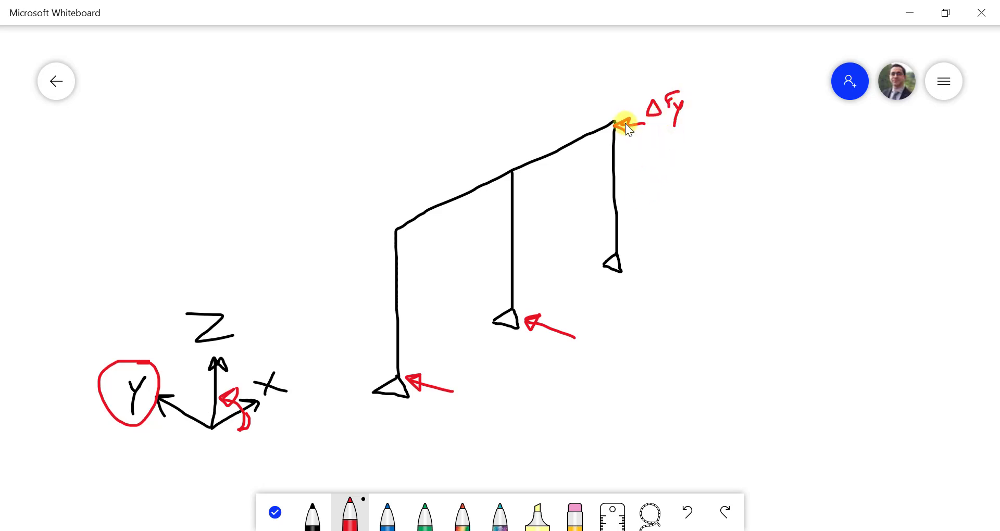
drag(482, 154, 353, 126)
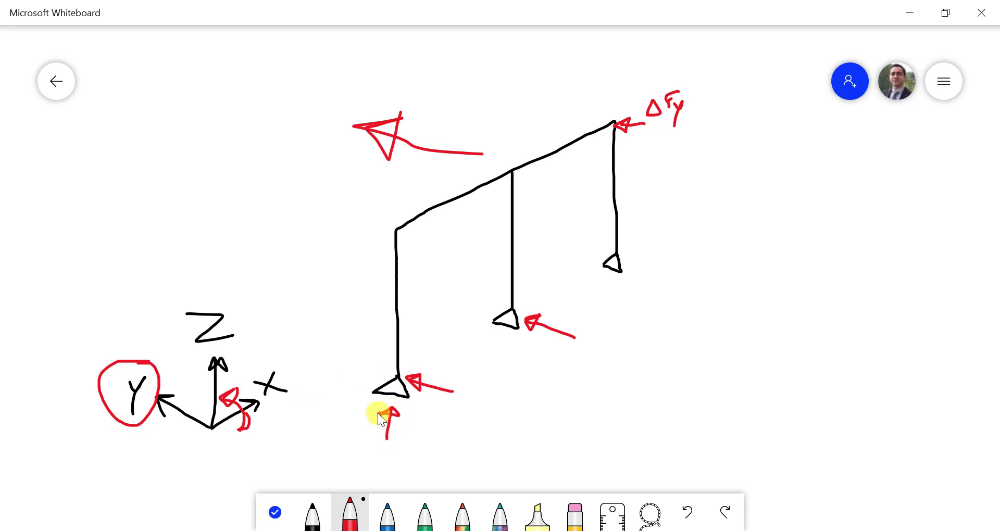
drag(383, 232, 291, 261)
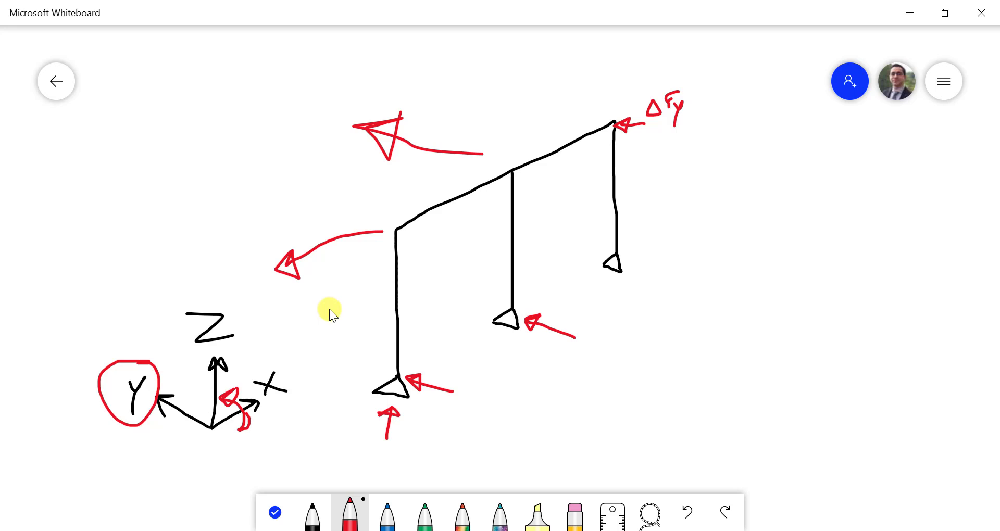
Switch to SAP2000 and choose the Plane Frame (XZ Plane) degrees of freedom.
mouse_move(332, 530)
click(339, 530)
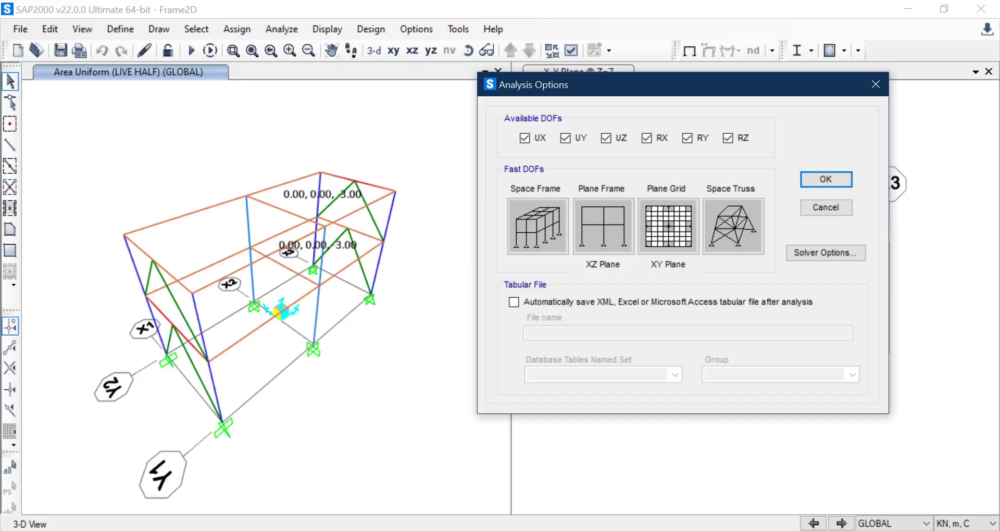
click(598, 237)
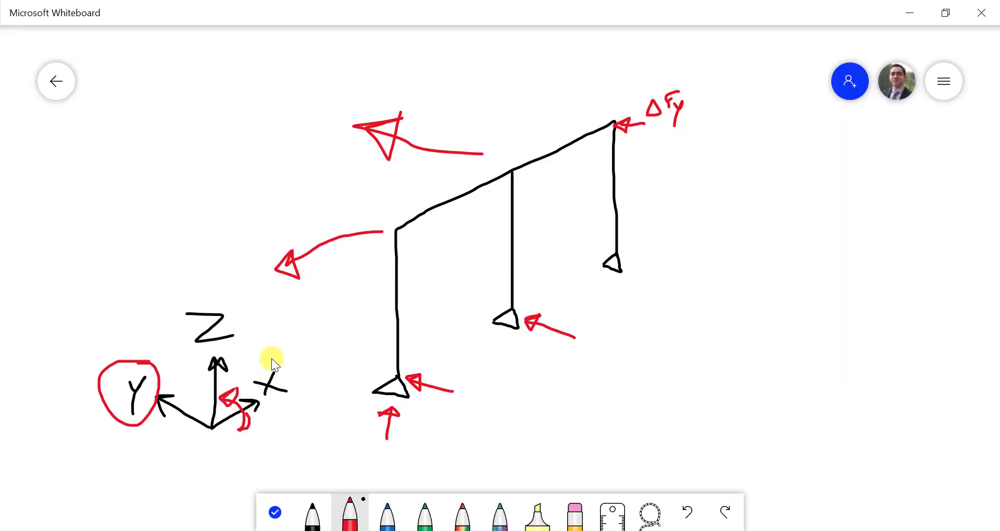
On the whiteboard, circle the X and Z axis labels in red and draw a long out-of-plane arrow beside the frame.
mouse_move(222, 291)
mouse_down()
mouse_move(184, 307)
mouse_move(256, 296)
mouse_up()
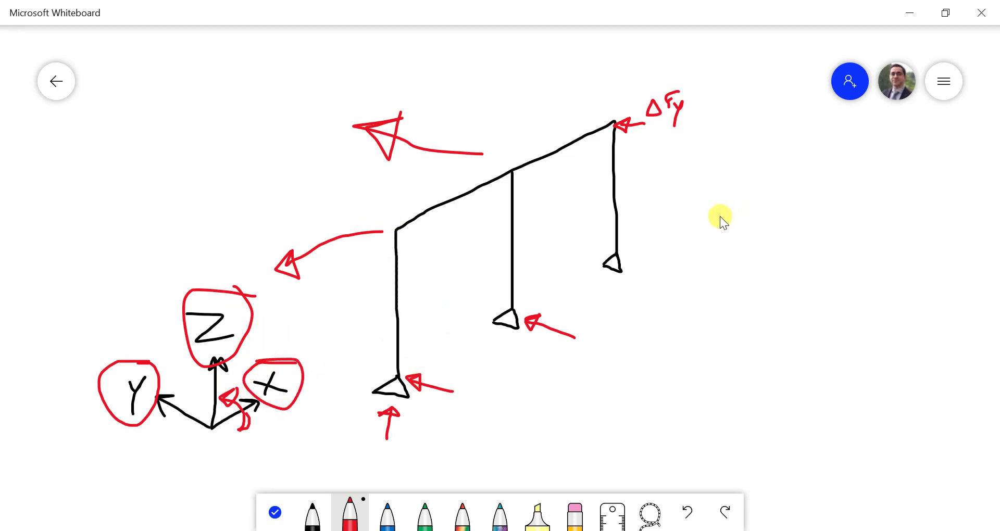
drag(861, 203, 691, 176)
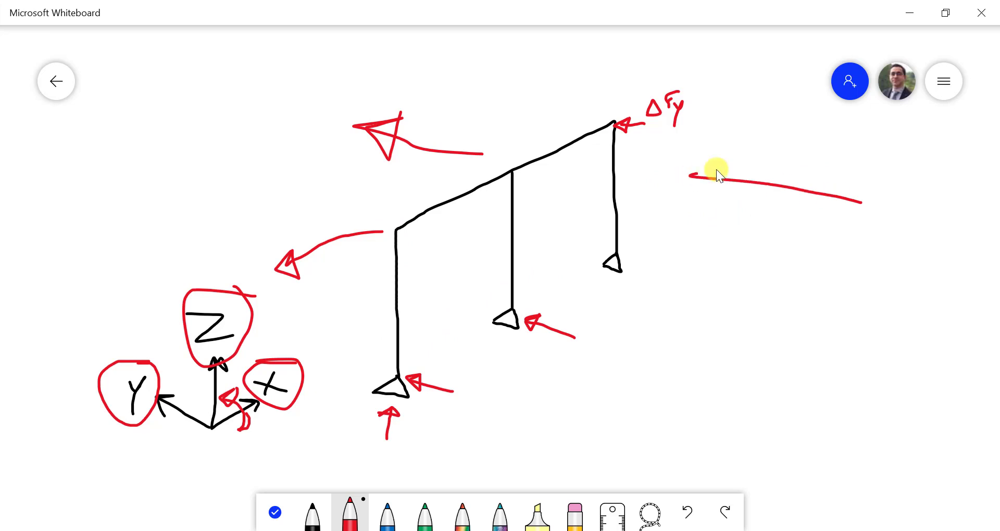
mouse_move(849, 183)
mouse_down()
mouse_move(862, 197)
mouse_move(855, 223)
mouse_move(845, 172)
mouse_up()
Return to SAP2000 and apply the Space Frame degrees of freedom in the analysis options, checking the solver options.
key(alt+Tab)
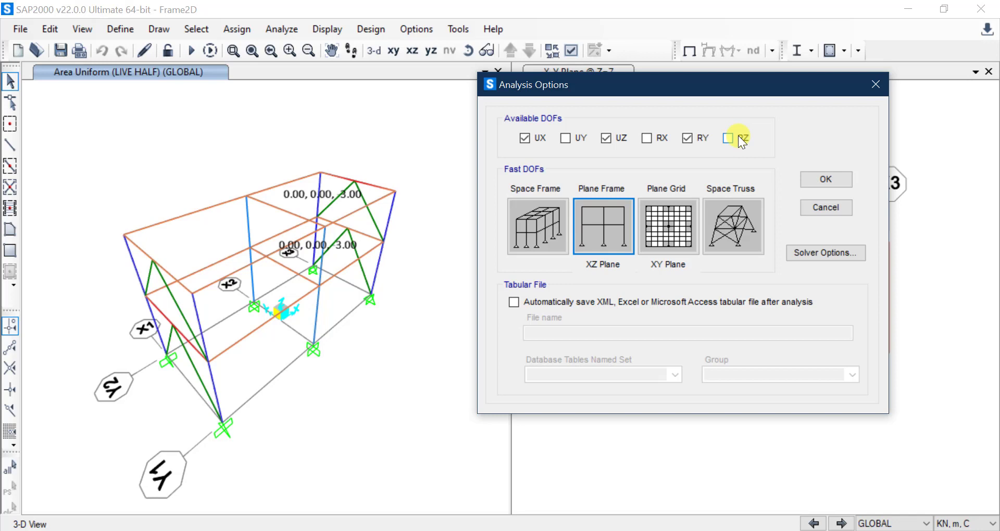
click(545, 239)
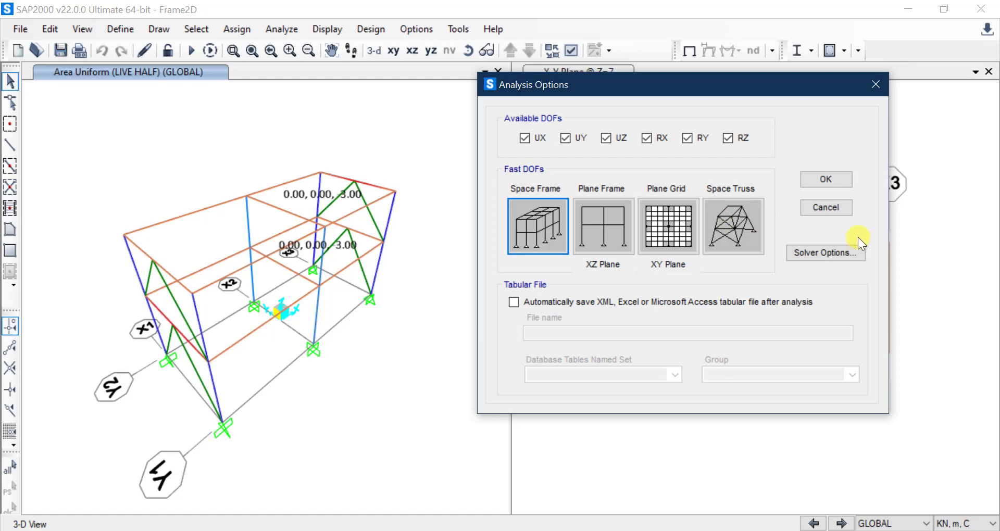
click(840, 253)
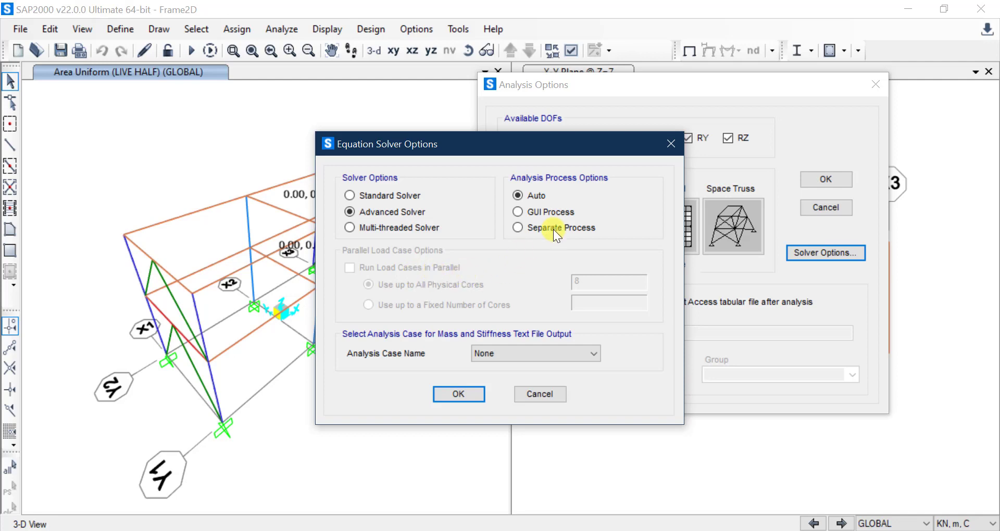
click(668, 139)
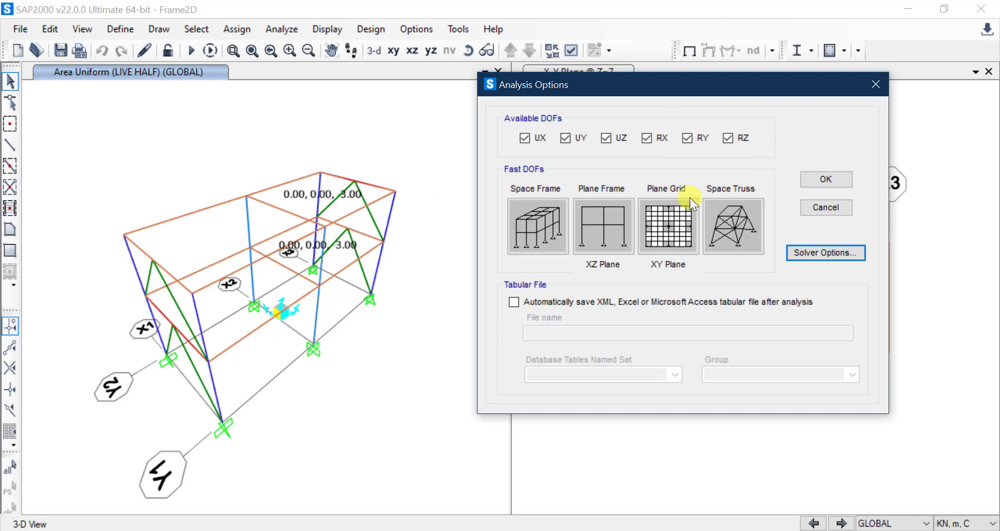
click(560, 244)
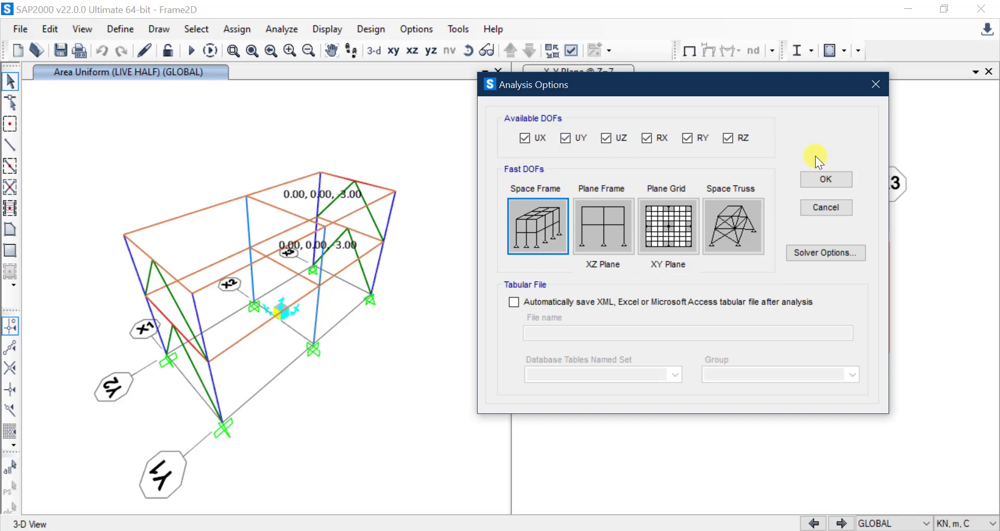
click(826, 178)
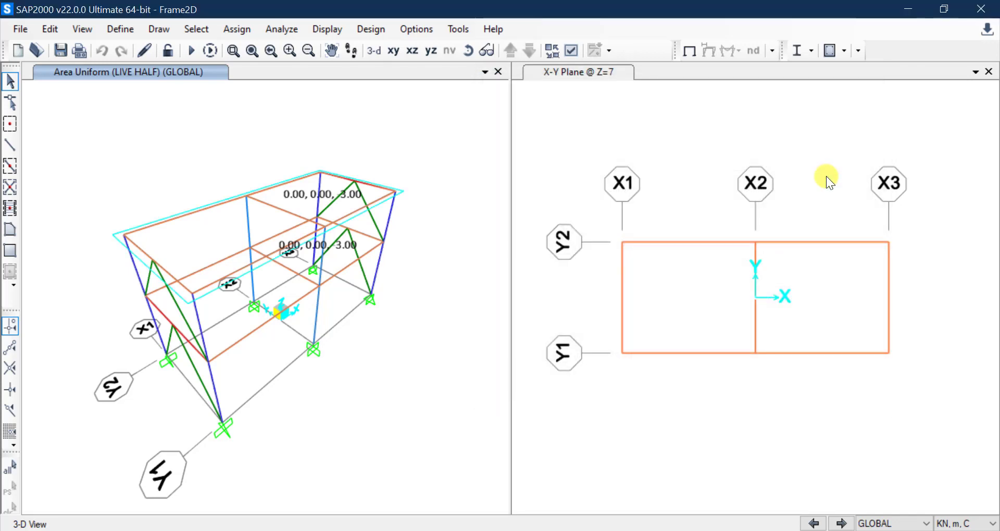
Open the load cases to run and review the type and action of the DEAD, MODAL, LIVE and LIVE HALF cases.
click(297, 33)
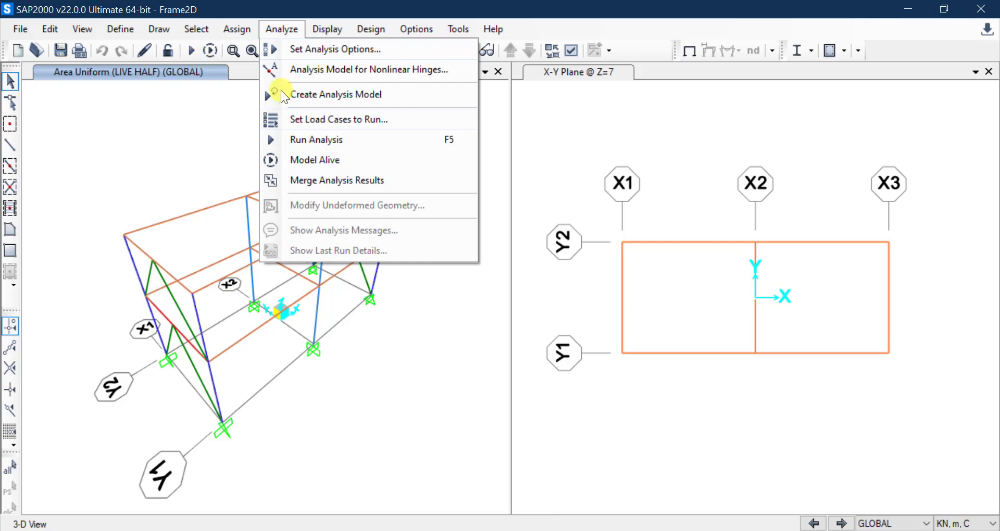
click(364, 137)
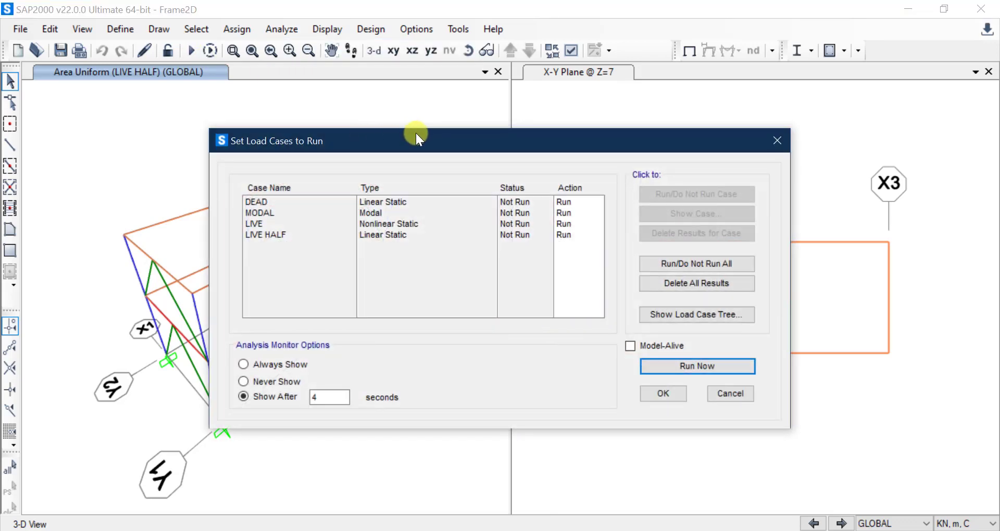
drag(423, 139, 567, 48)
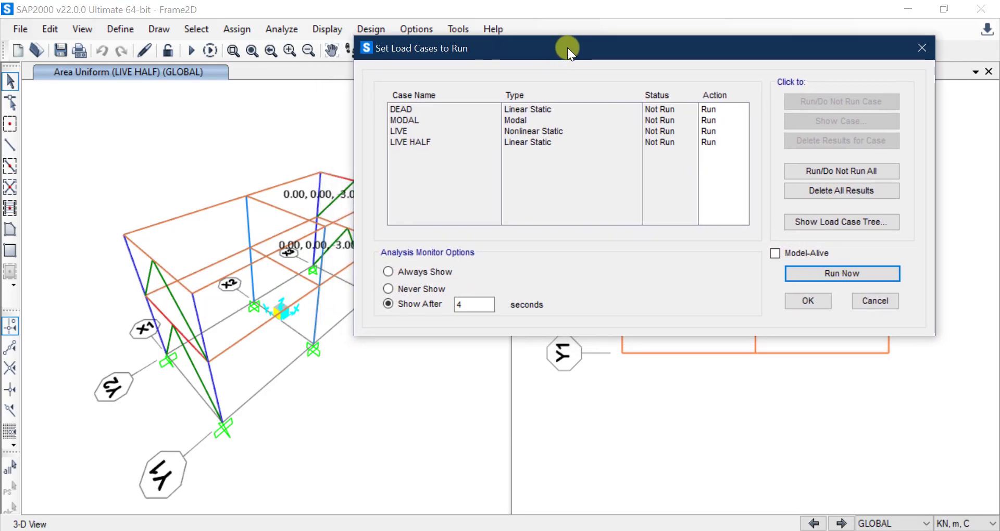
click(429, 109)
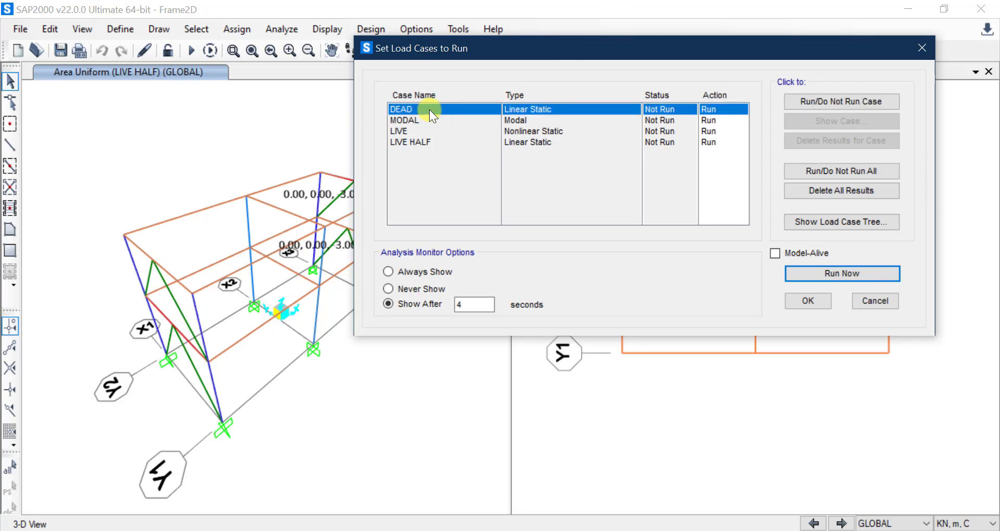
click(408, 132)
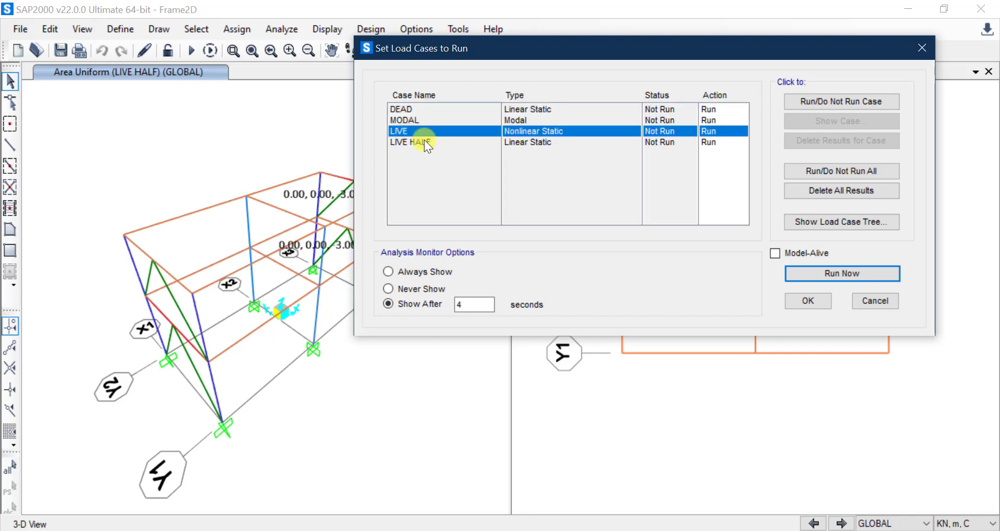
click(424, 143)
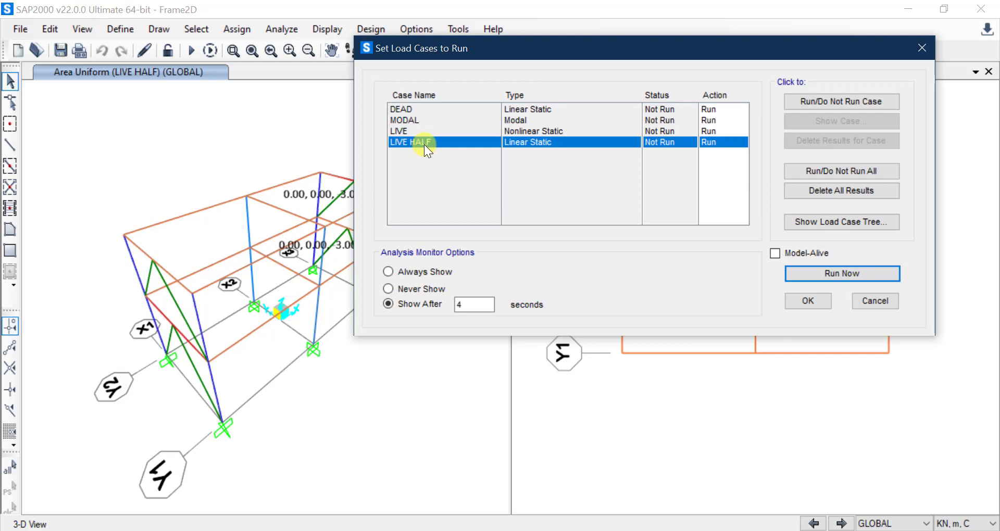
click(410, 120)
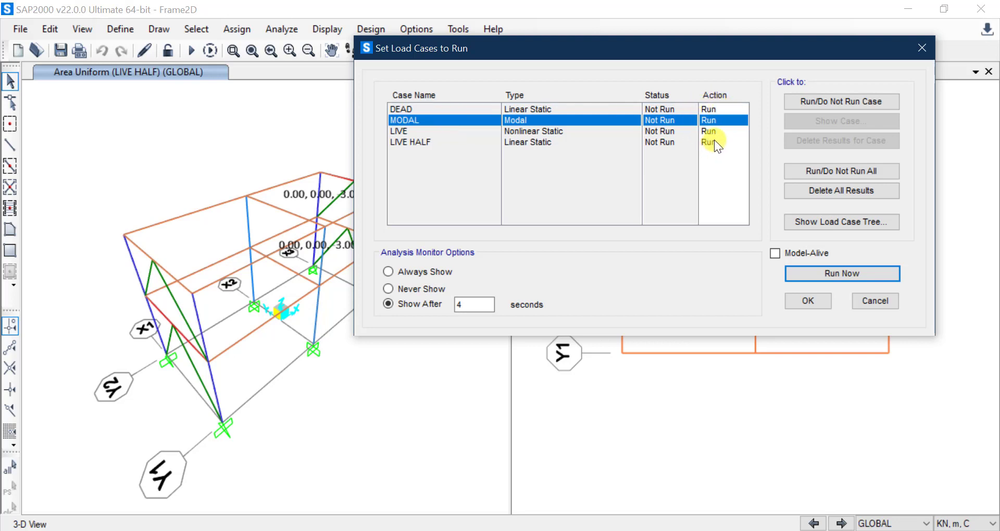
click(714, 109)
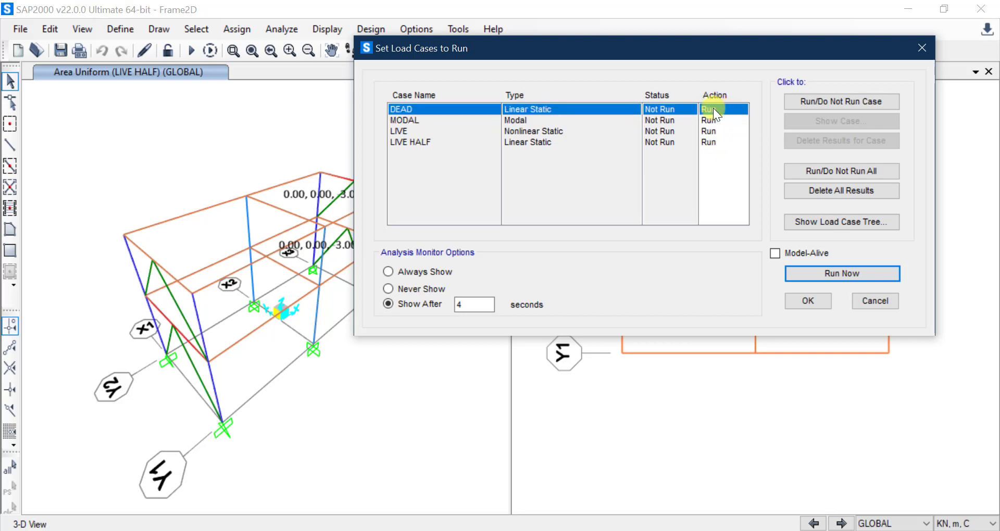
click(712, 122)
click(714, 130)
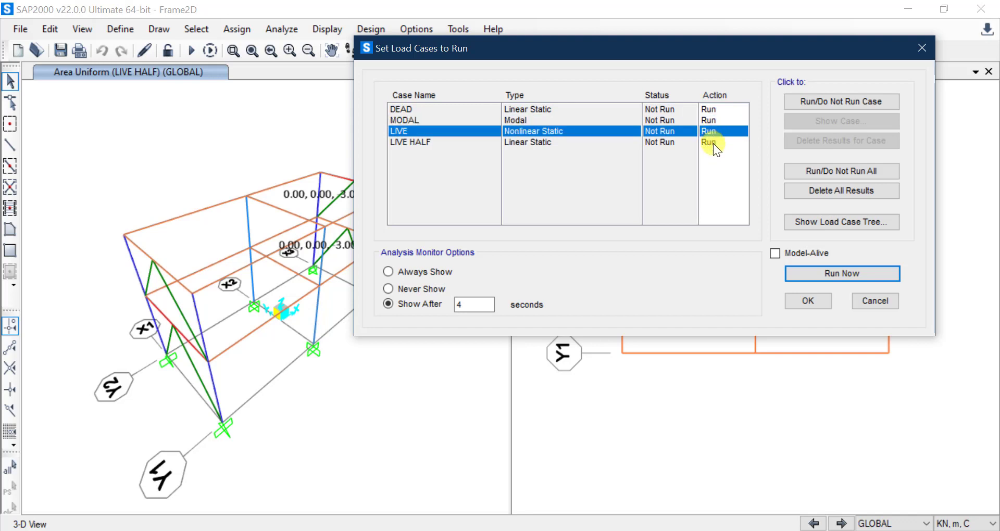
click(714, 142)
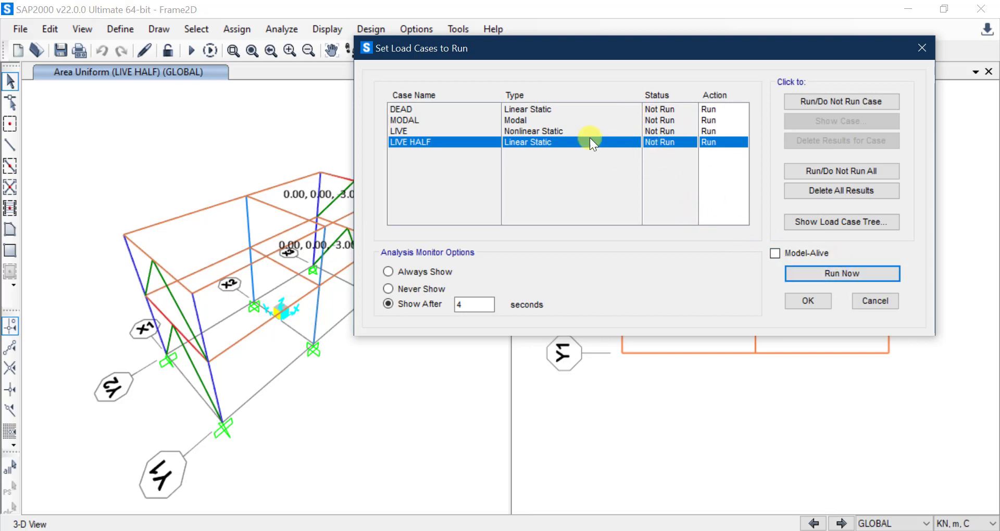
Set the MODAL load case to Do Not Run and run the analysis for the remaining cases.
click(514, 121)
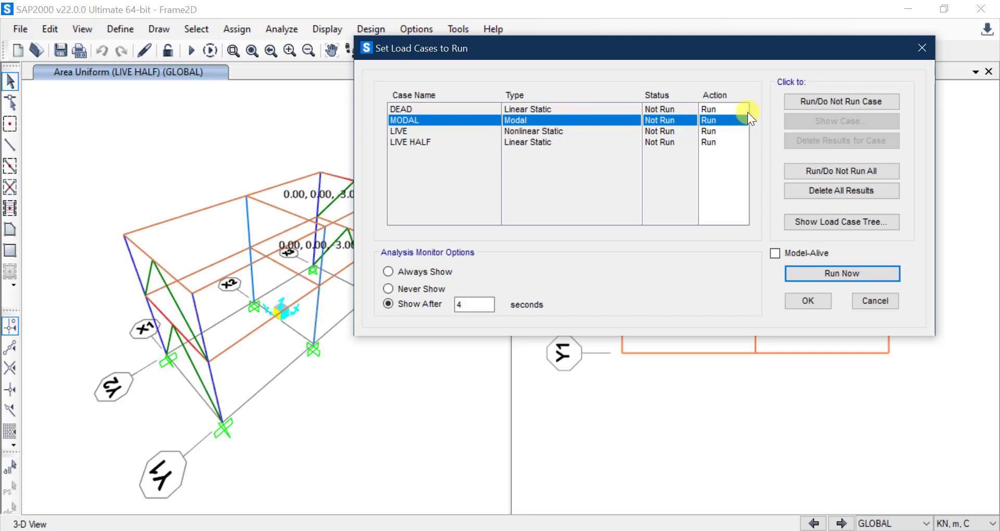
click(845, 104)
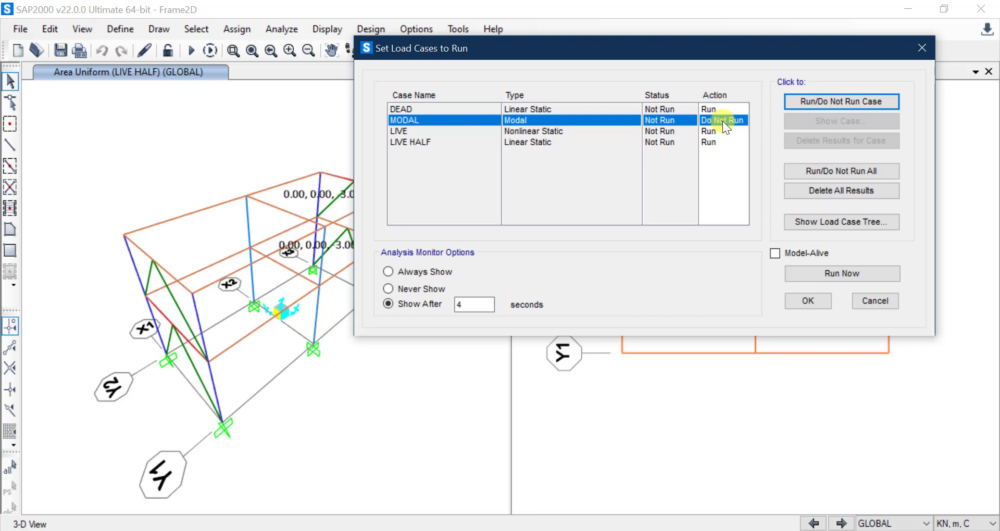
click(795, 100)
click(798, 105)
click(834, 273)
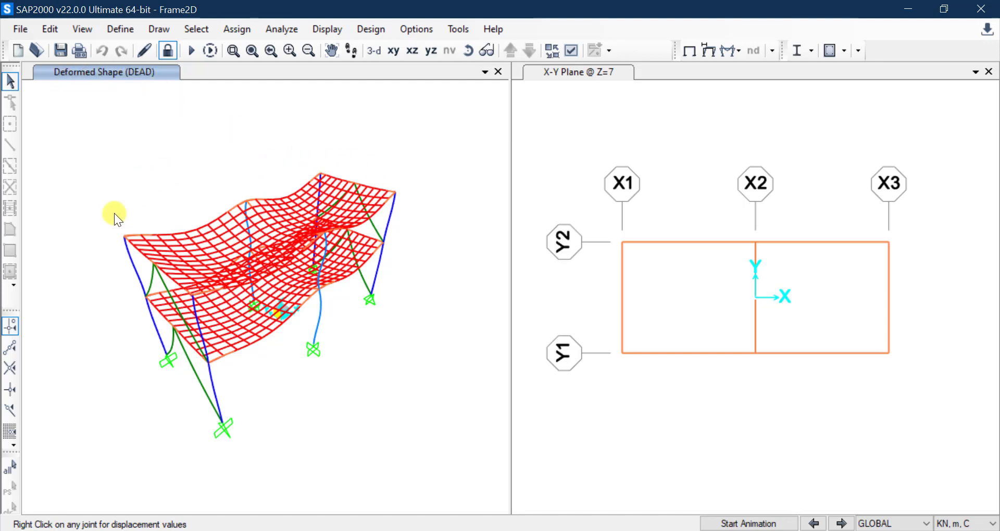
Change the units to KN, mm, C and inspect joint displacements on the upper slab of the DEAD deformed shape.
right_click(369, 196)
mouse_move(198, 230)
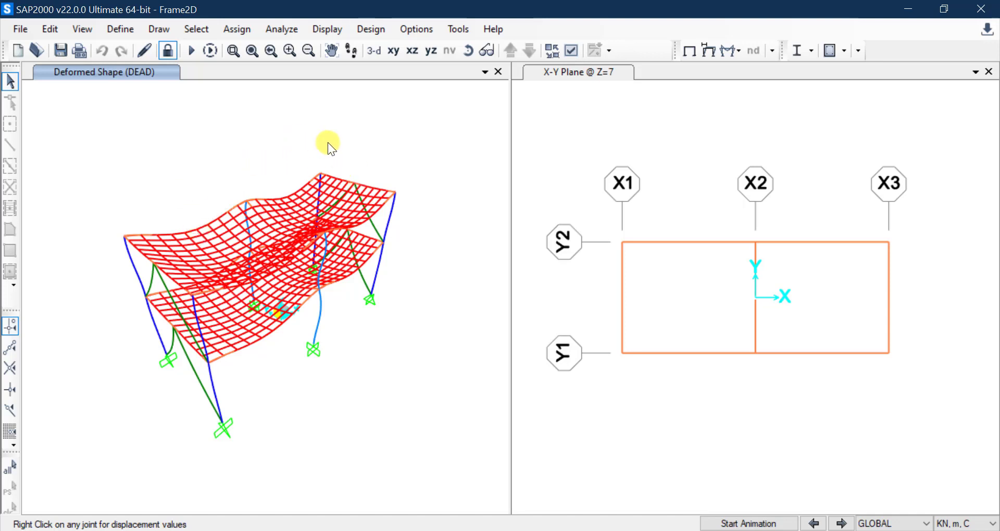
click(970, 527)
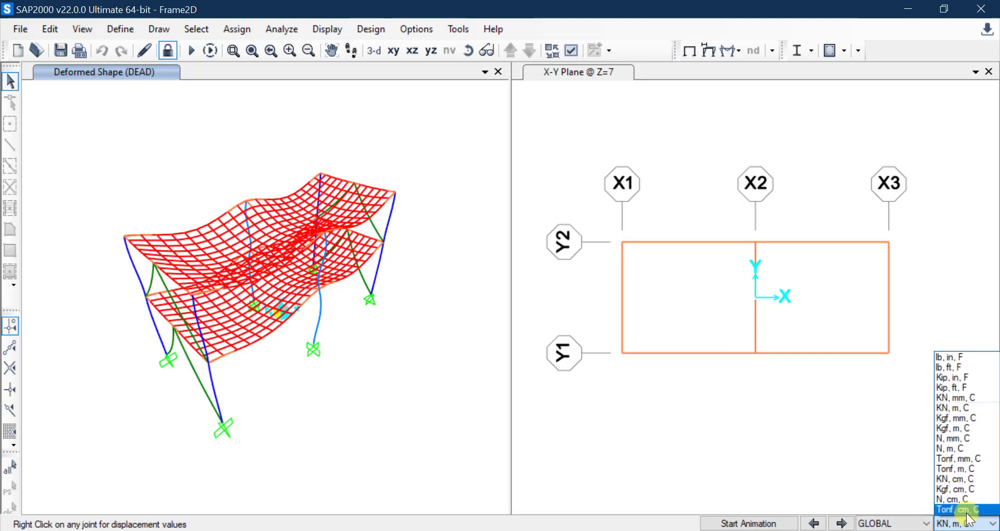
click(959, 398)
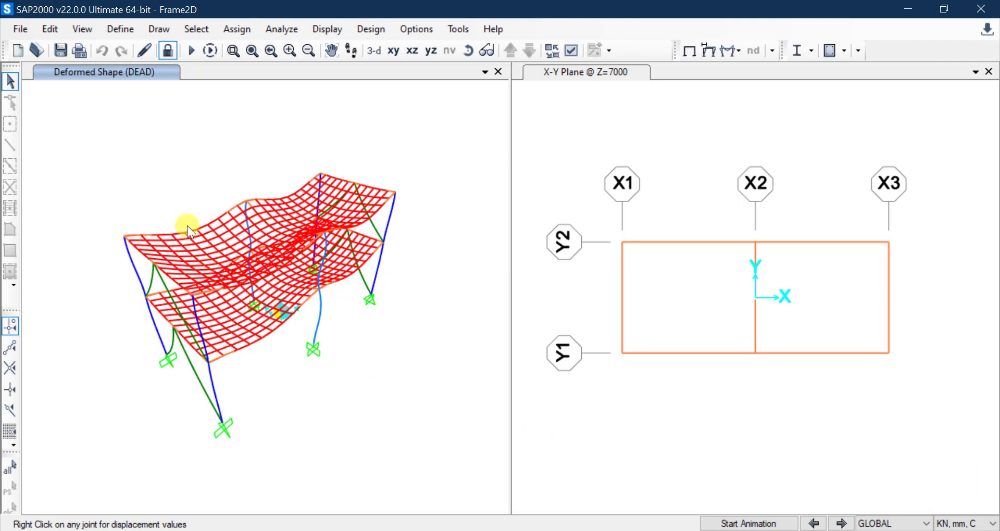
mouse_move(195, 230)
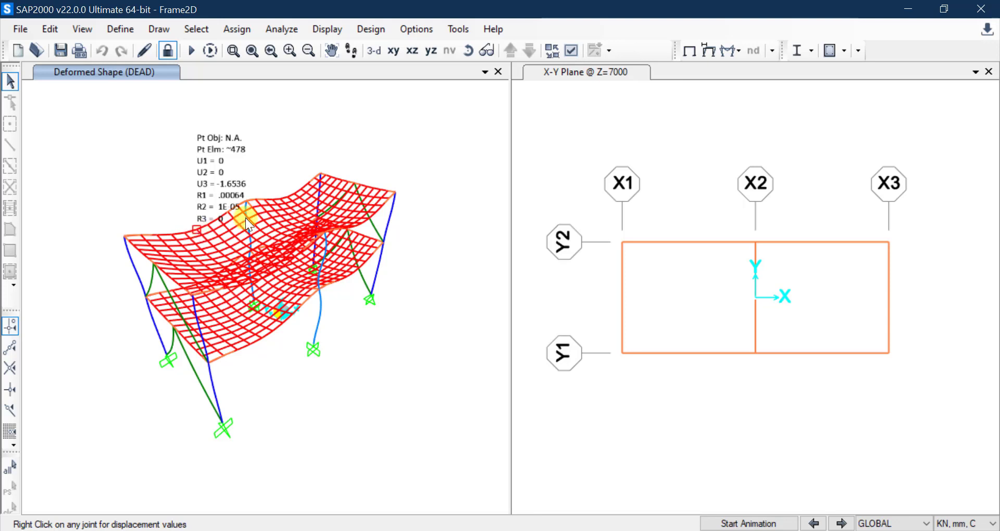
mouse_move(226, 256)
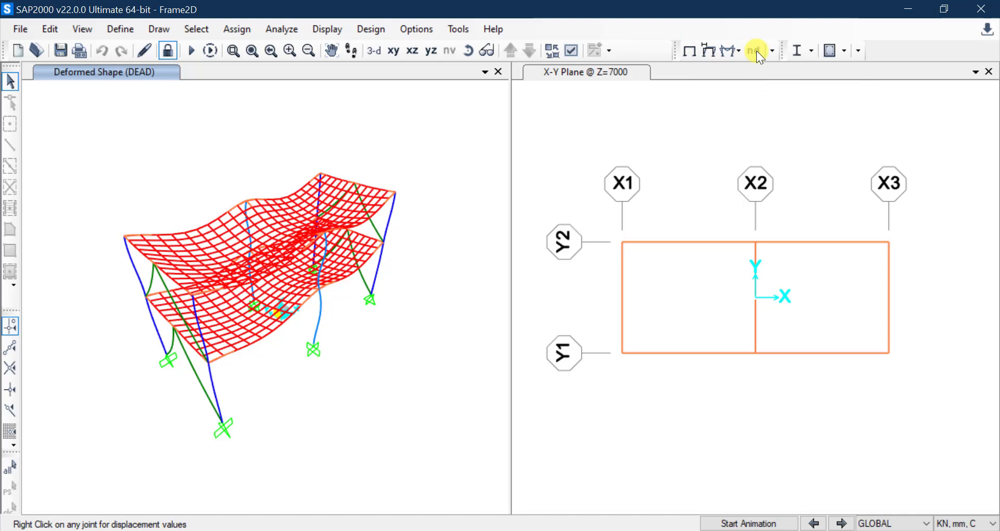
Show the undeformed shape in the 3-D view and choose LIVE HALF as the case for the deformed shape display.
click(693, 54)
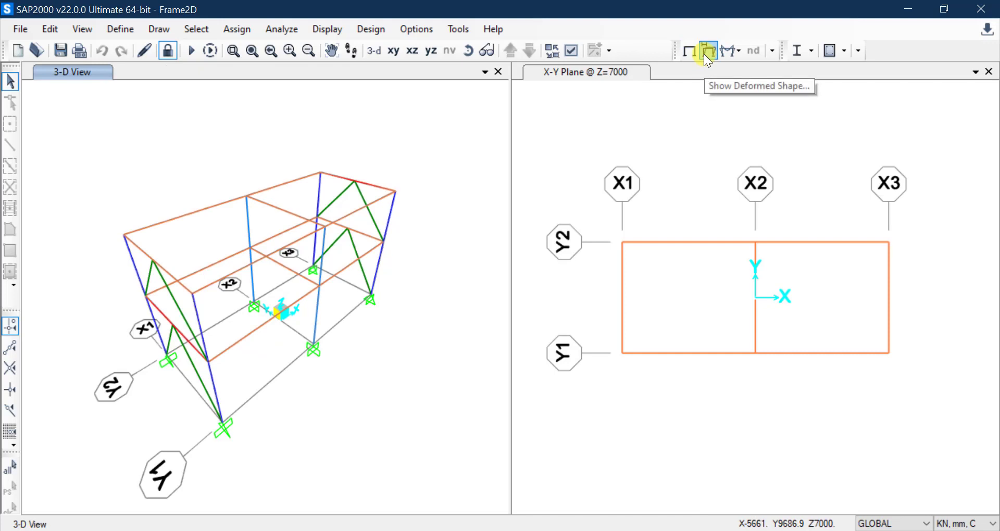
click(707, 51)
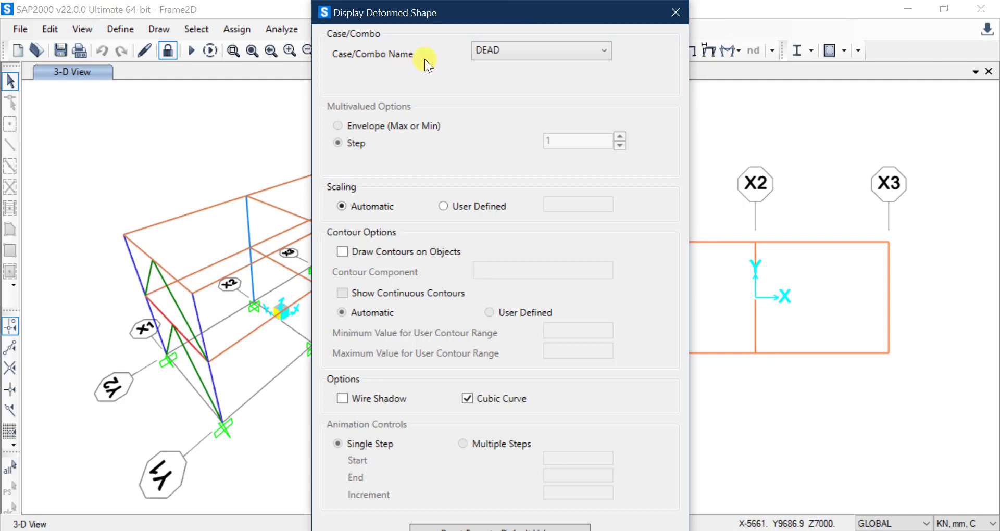
click(489, 55)
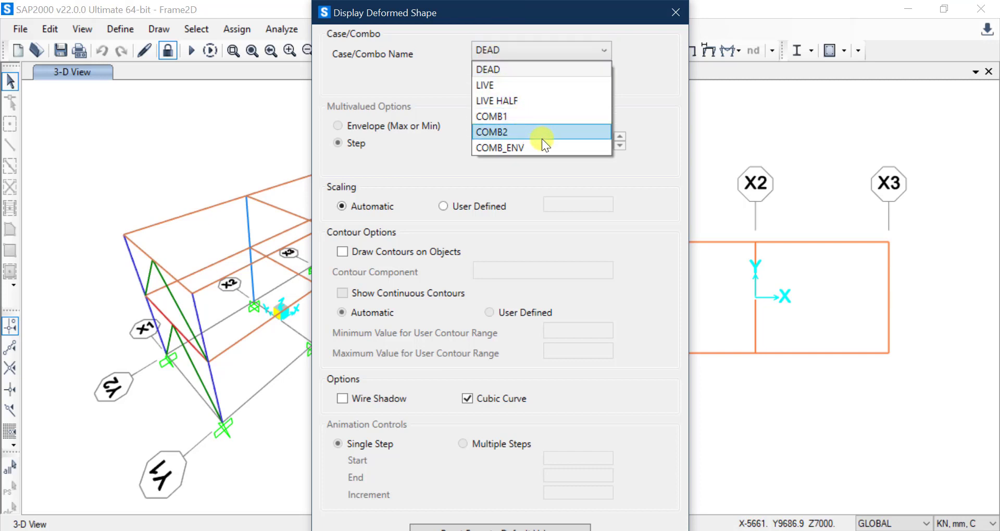
click(542, 100)
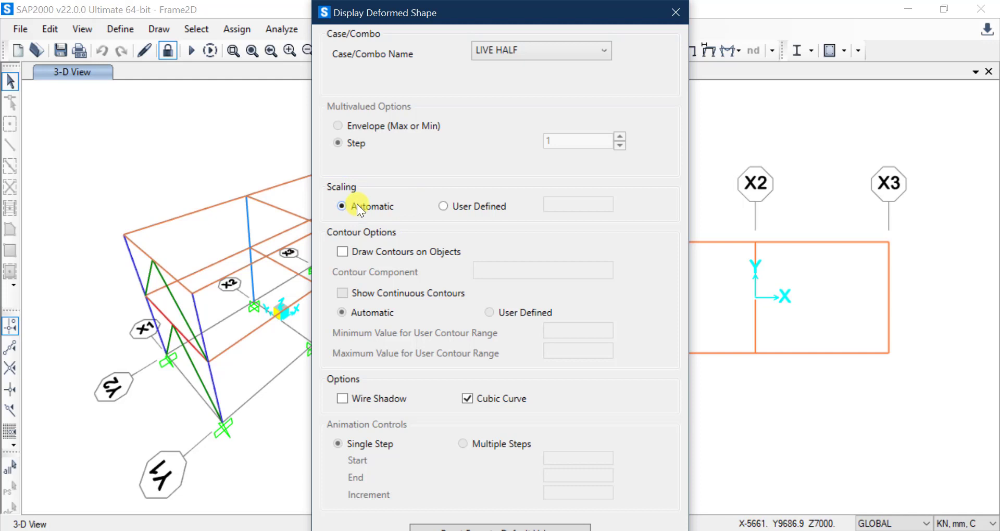
Try User Defined scaling for the deformed shape and return the scaling to Automatic.
click(452, 208)
click(583, 209)
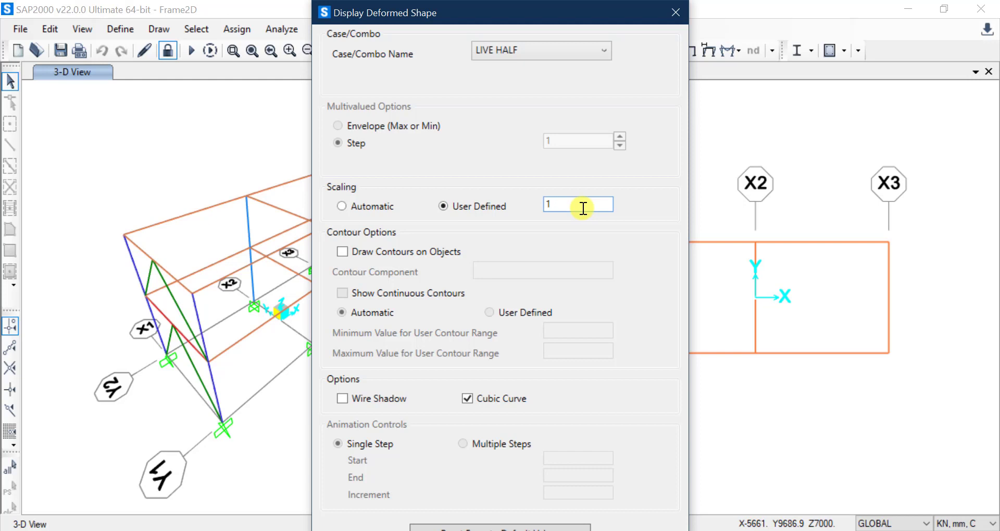
click(376, 207)
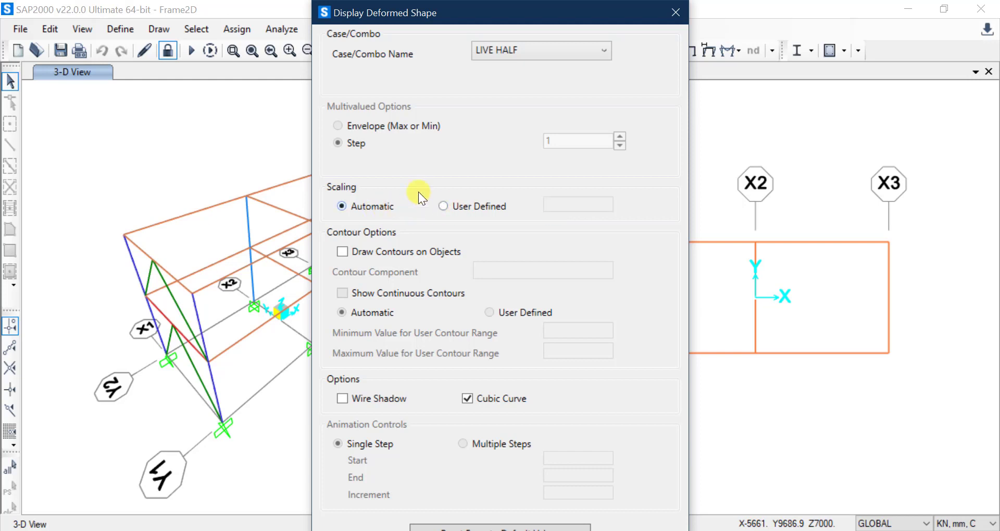
drag(481, 14, 423, 6)
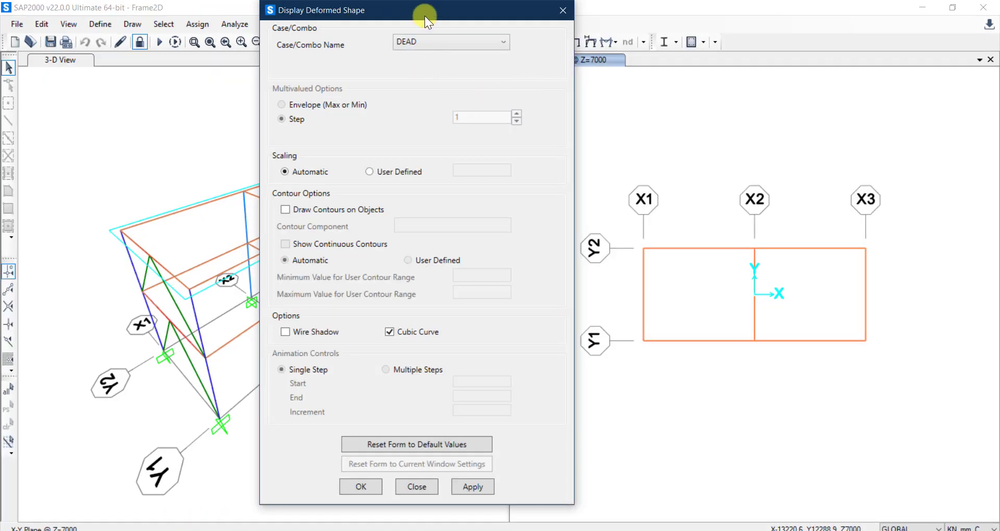
Display the deformed shape for the LIVE HALF case with automatic scaling in the X-Y plane view.
drag(424, 16, 467, 22)
click(479, 47)
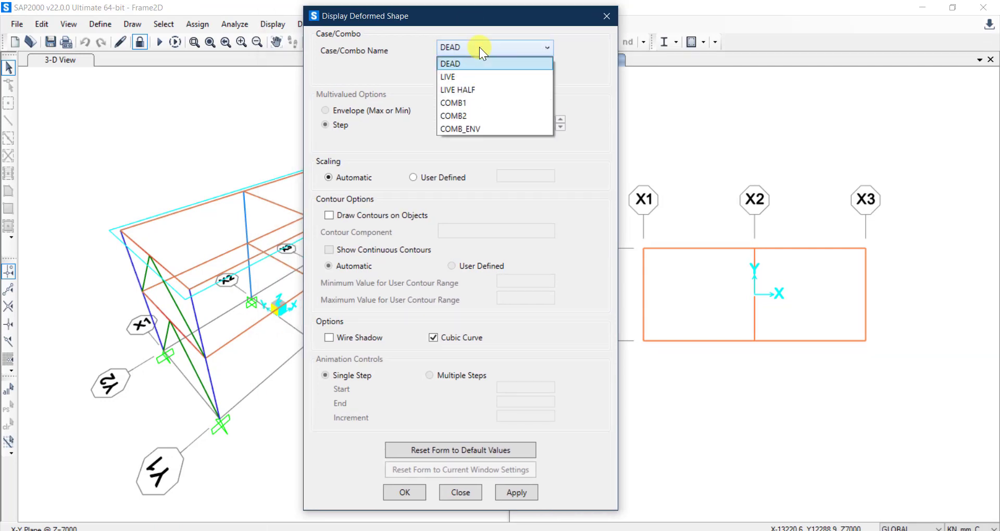
click(478, 90)
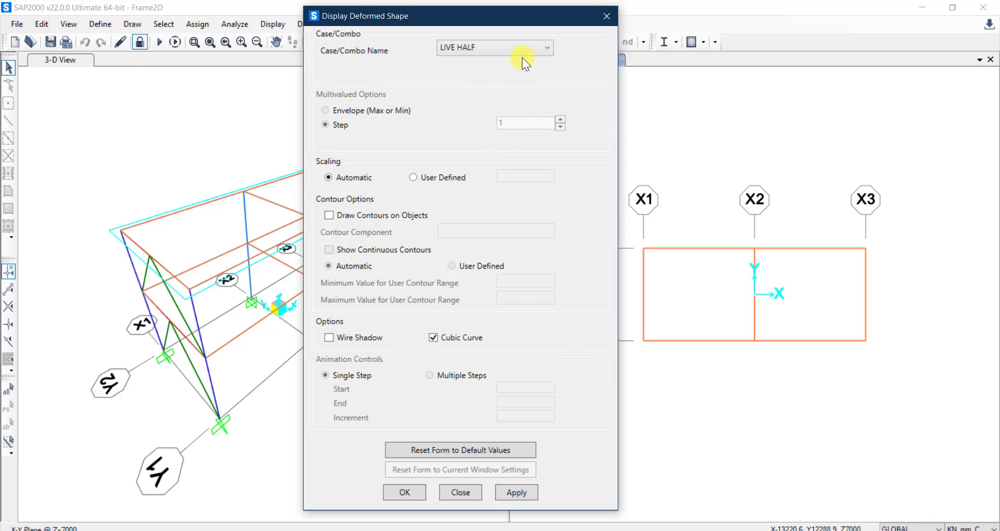
click(406, 493)
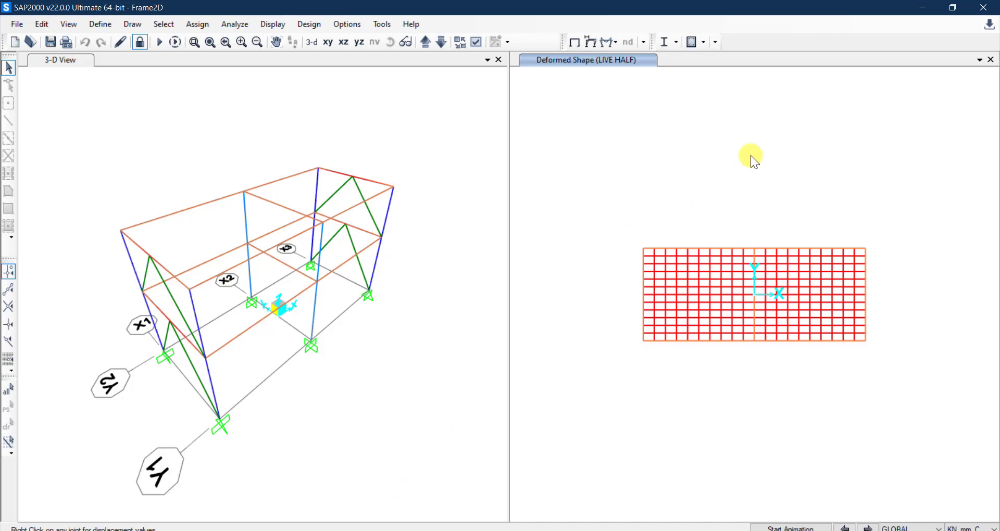
Display the LIVE HALF deformed shape in the 3-D view.
click(70, 65)
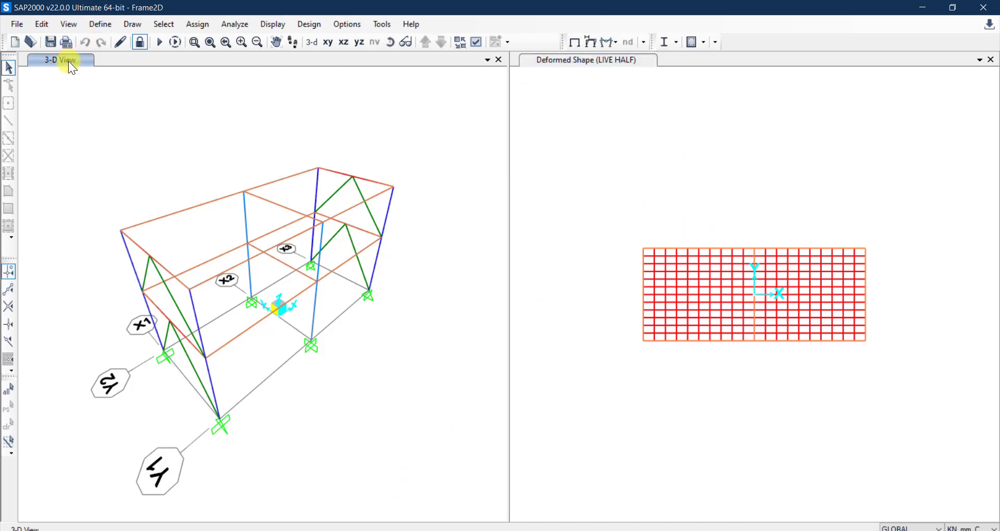
click(591, 42)
click(359, 487)
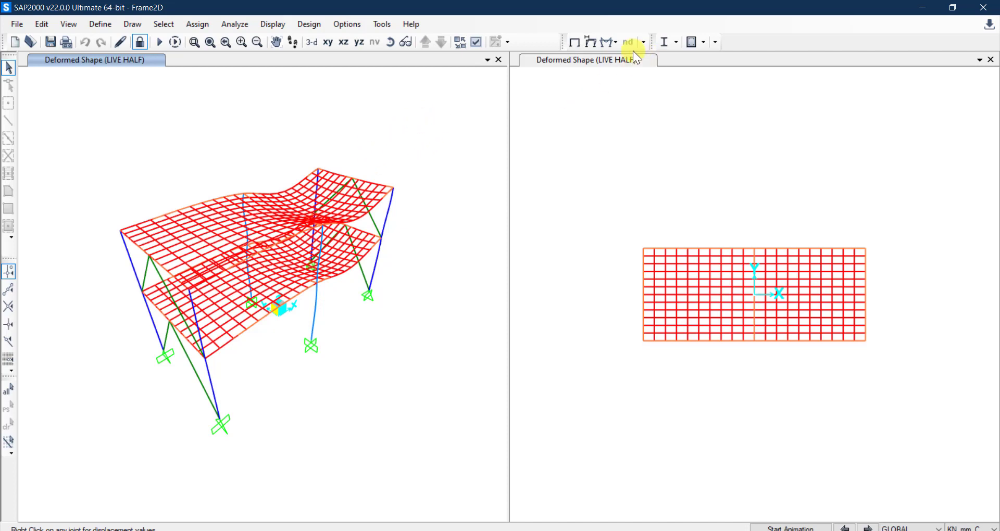
Switch the 3-D view's deformed shape to the COMB_ENV combination with the max/min envelope.
click(597, 43)
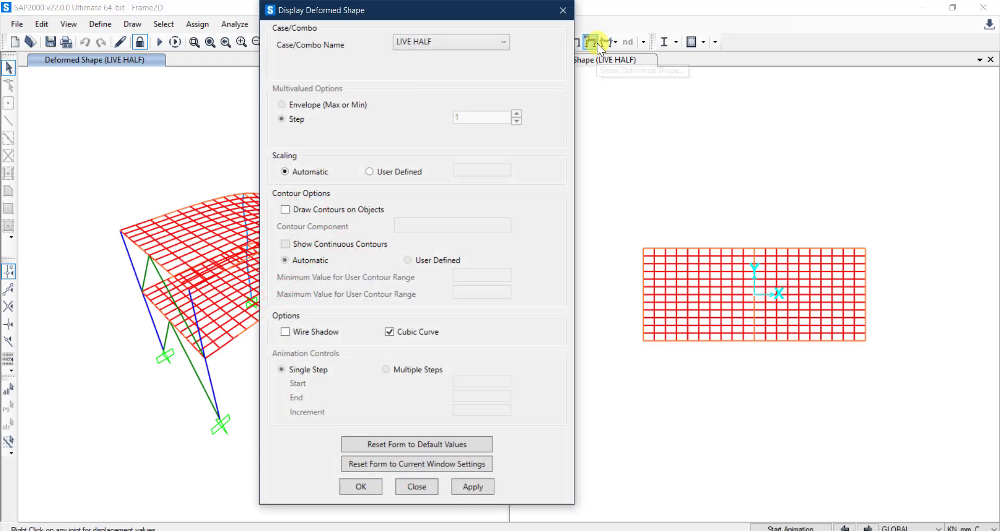
click(466, 45)
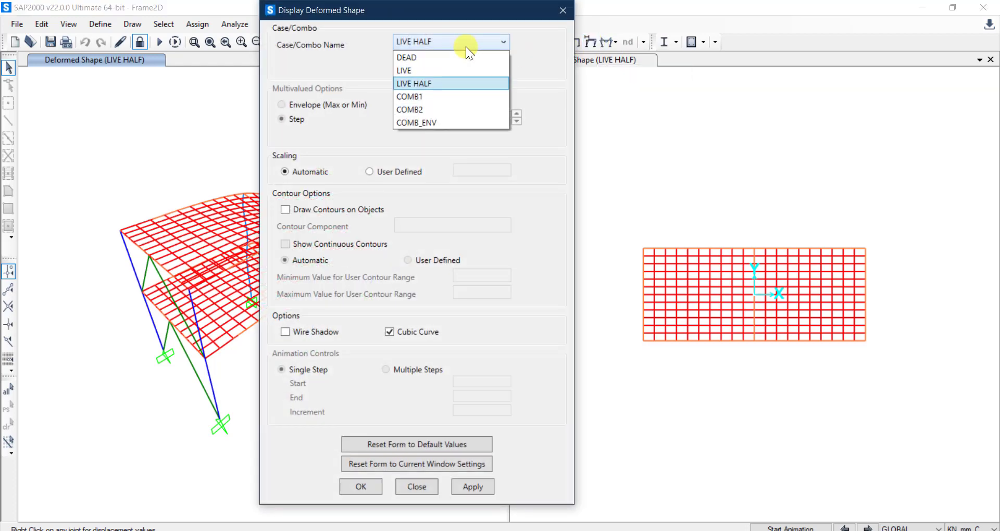
click(456, 121)
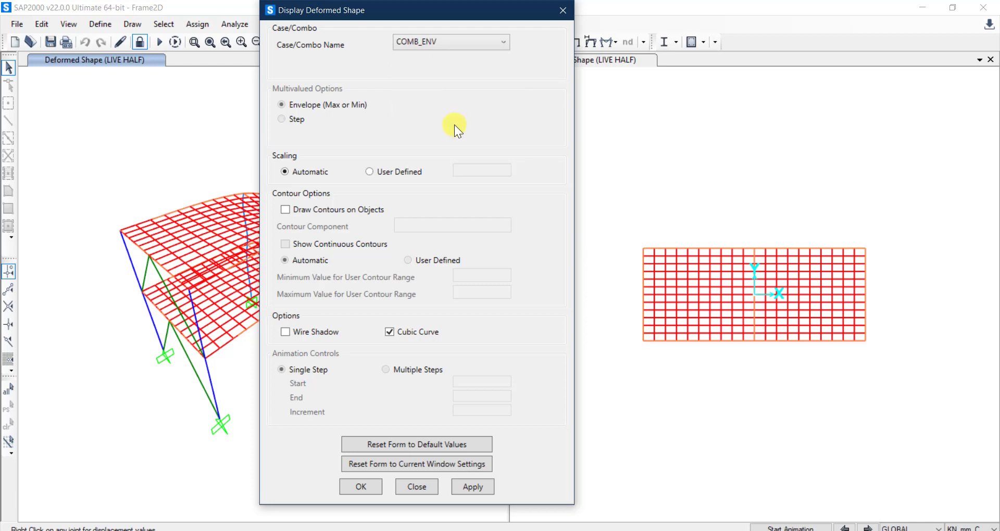
click(473, 487)
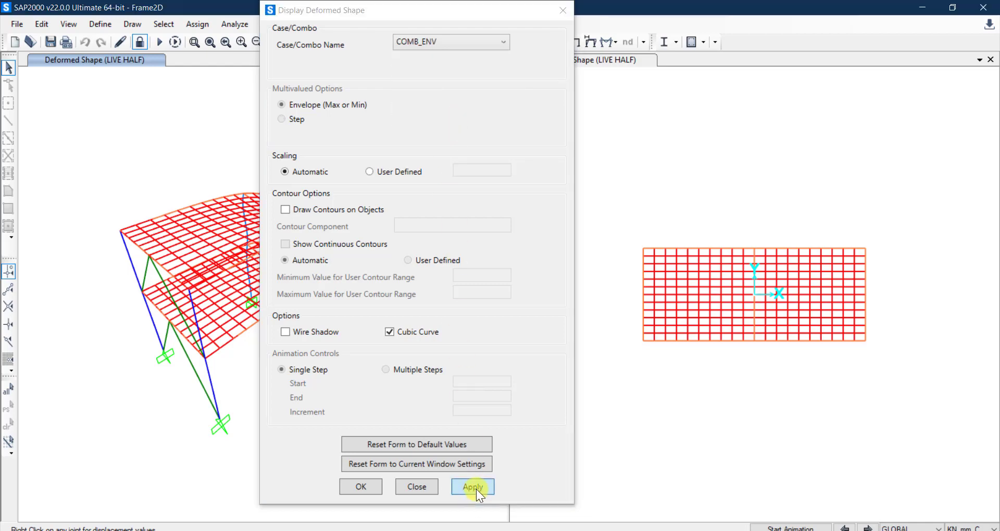
click(361, 488)
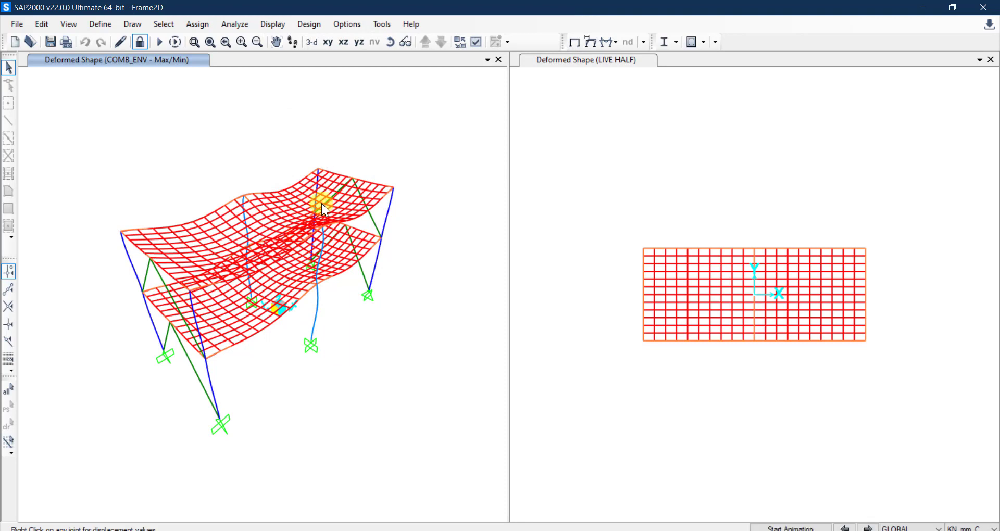
Switch the 3-D view's deformed shape from COMB_ENV to the DEAD load case with automatic scaling.
mouse_move(318, 209)
mouse_move(229, 258)
click(599, 42)
click(487, 43)
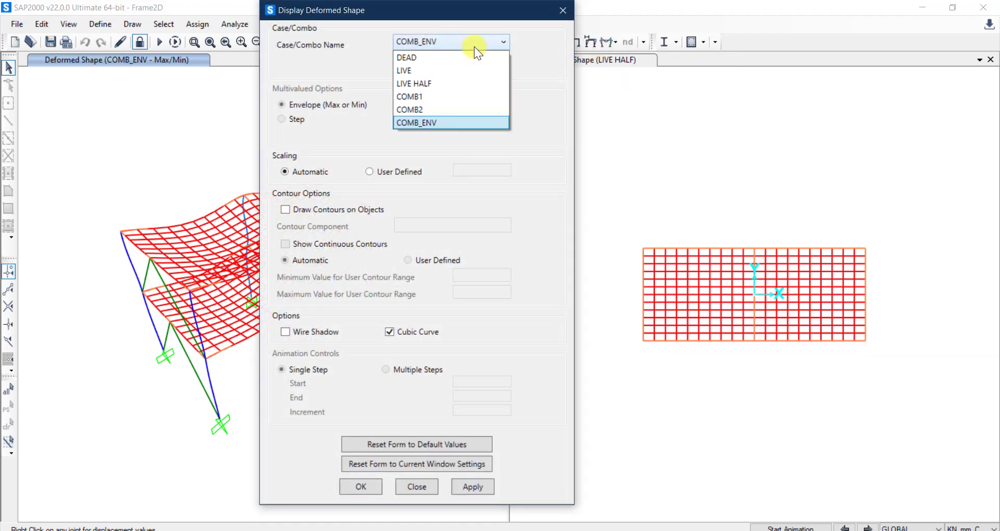
click(464, 63)
click(472, 485)
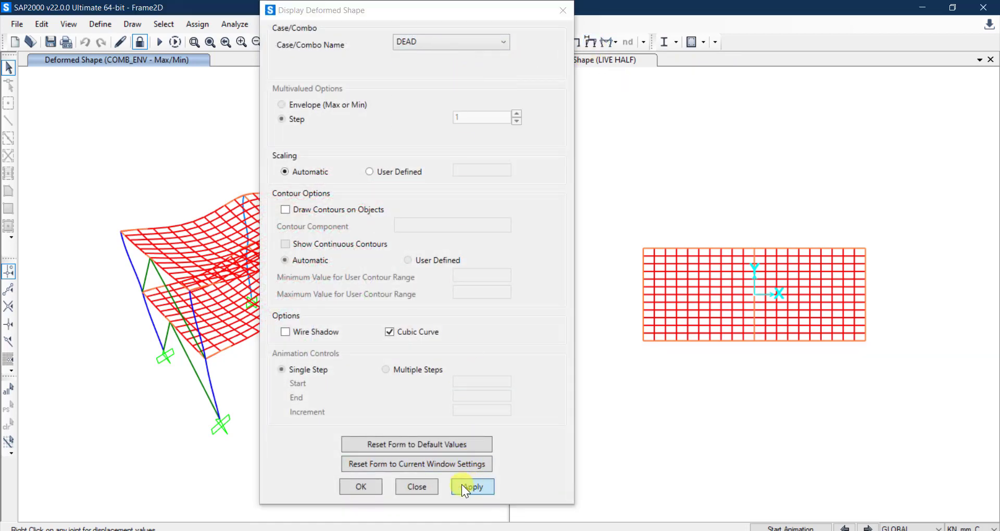
click(374, 487)
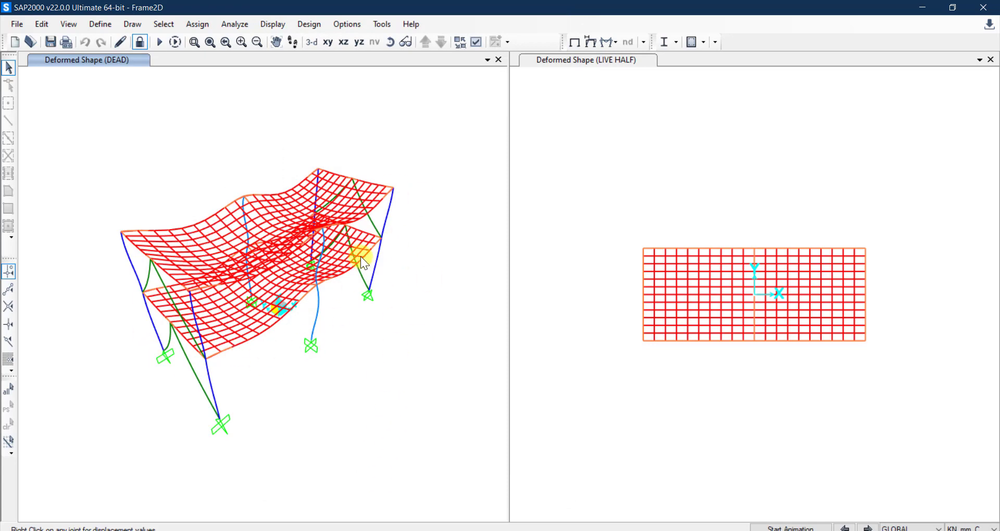
Enlarge the DEAD deformed shape to fill its view and close the separate LIVE HALF view.
right_click(217, 344)
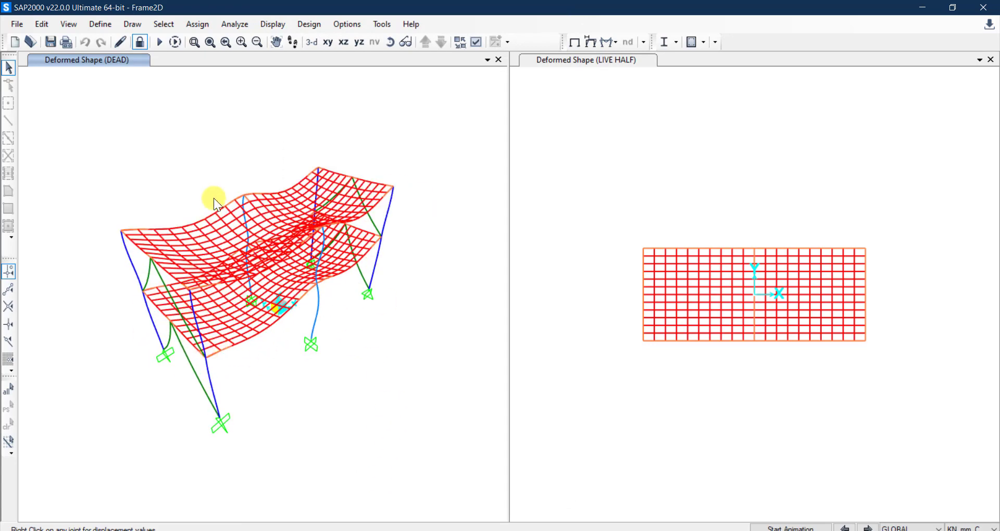
scroll(214, 201, up, 3)
scroll(212, 209, down, 3)
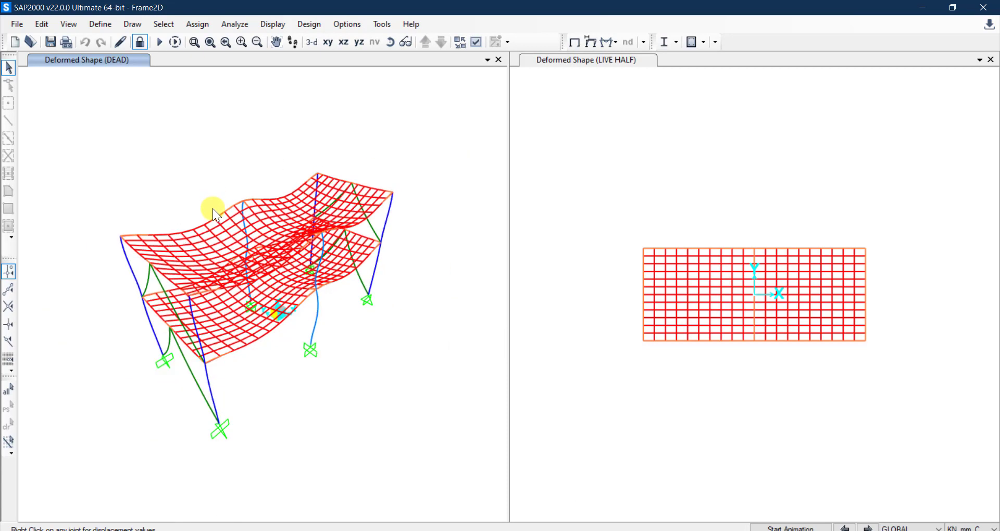
click(193, 41)
drag(92, 170, 427, 457)
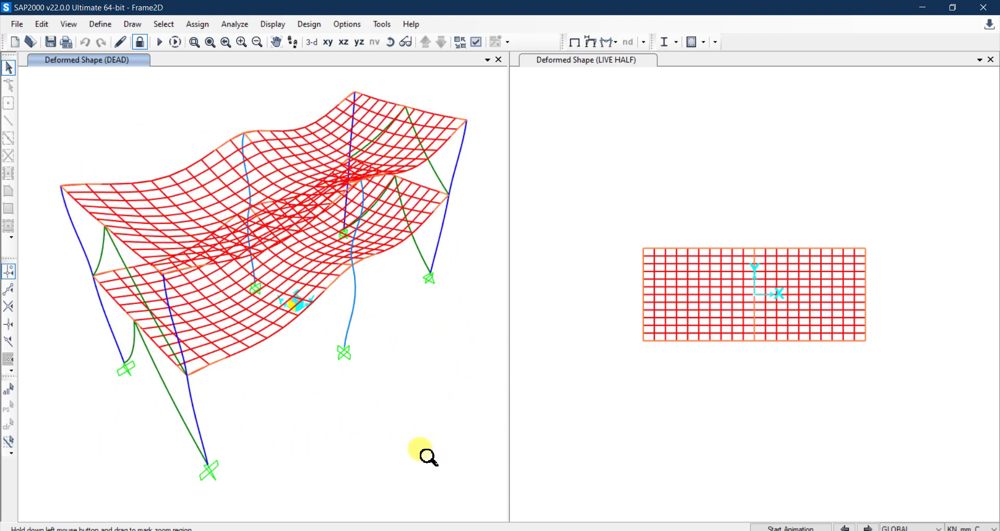
click(991, 60)
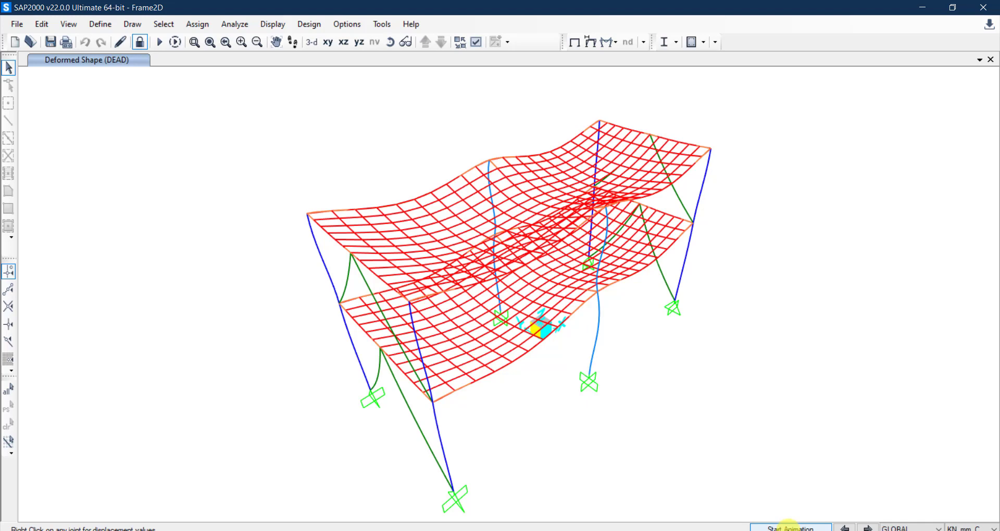
Animate the DEAD deformed shape using static animation and vary the animation speed.
click(789, 526)
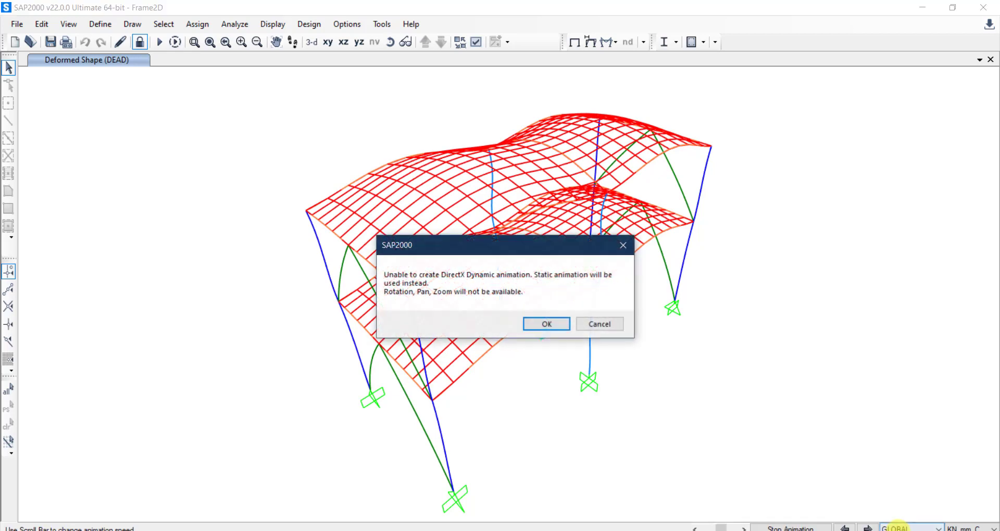
click(547, 324)
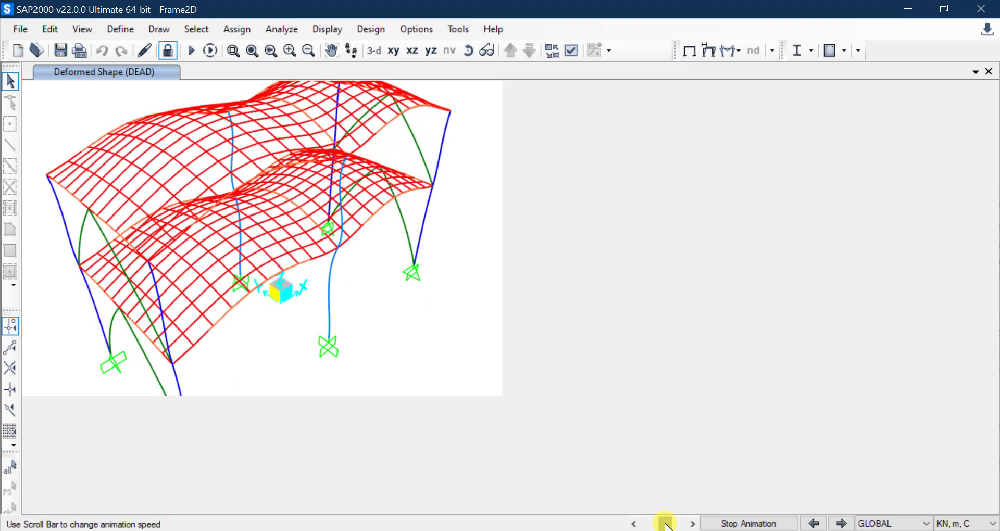
mouse_move(664, 523)
mouse_down()
mouse_move(649, 523)
mouse_move(668, 523)
mouse_up()
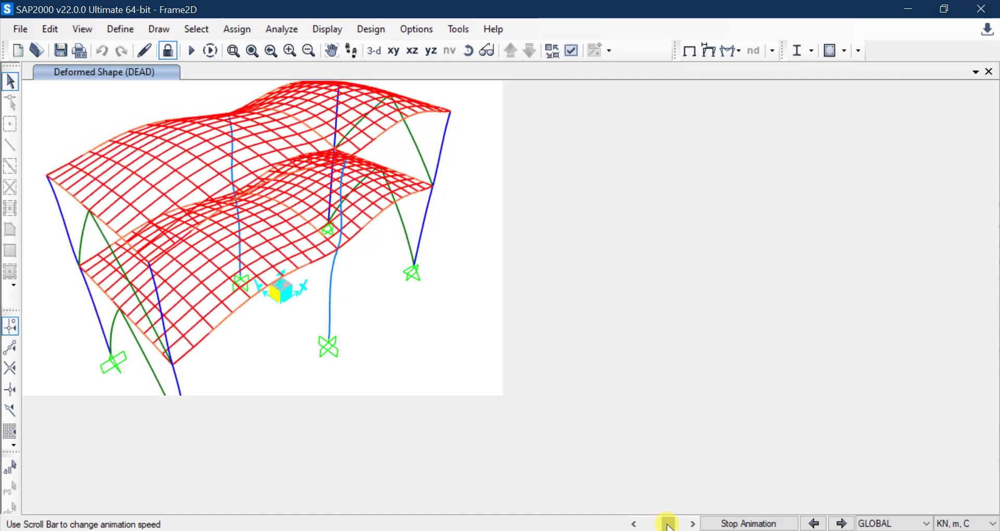
drag(668, 524, 663, 523)
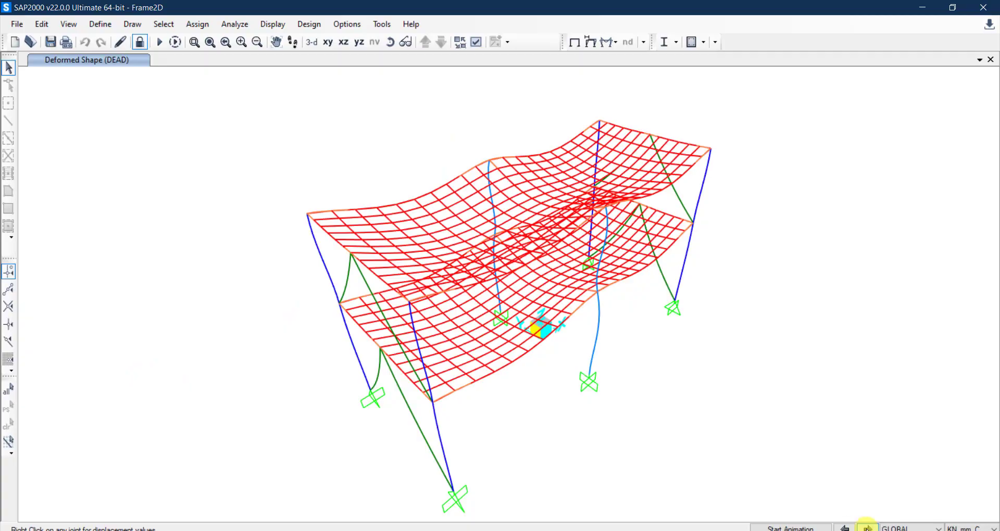
Cycle forward and back through the load cases' deformed shapes and end on LIVE HALF.
click(868, 528)
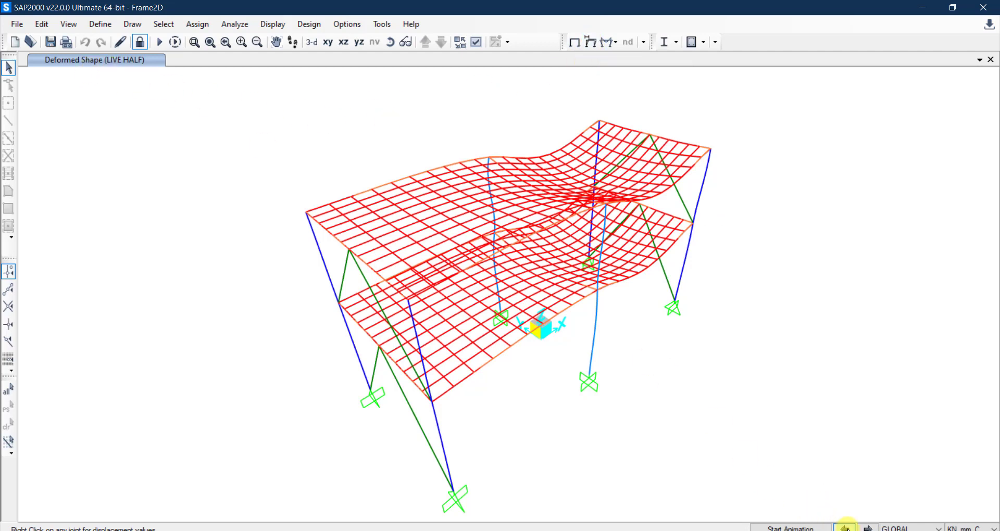
click(865, 528)
click(847, 527)
click(849, 528)
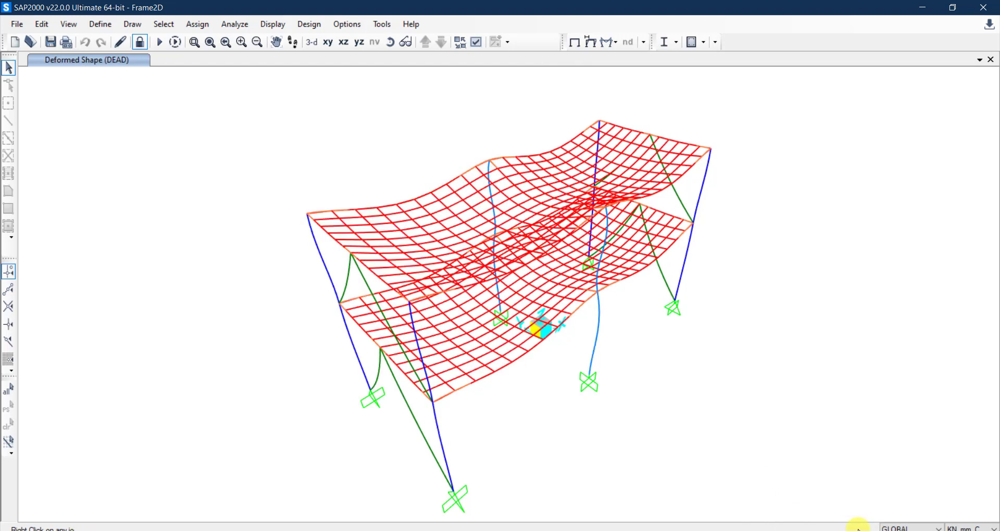
click(865, 529)
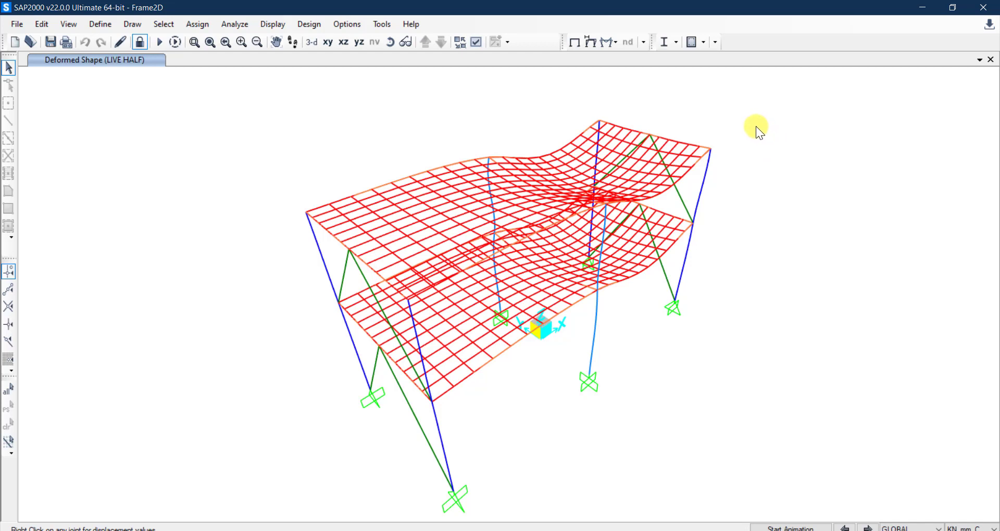
Display the joint reactions for the DEAD load case as arrows.
click(615, 45)
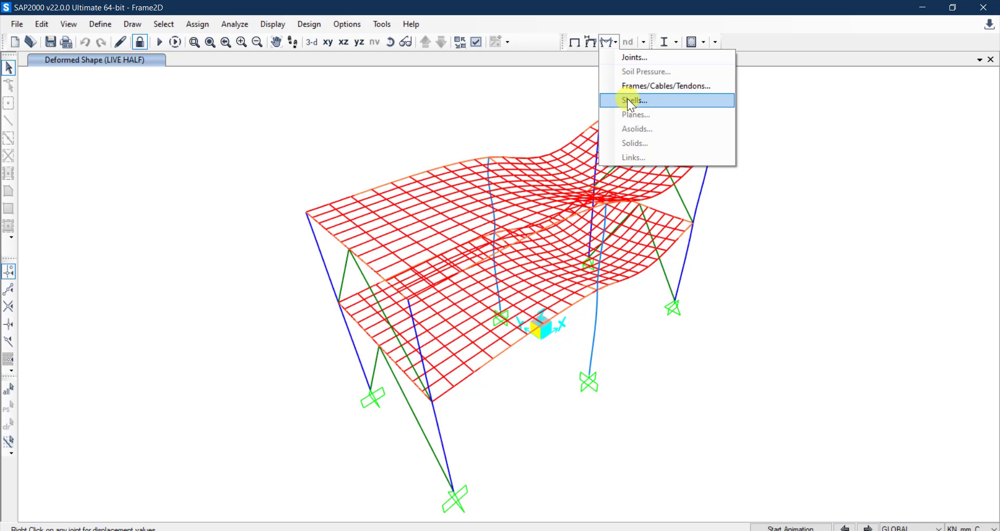
click(628, 61)
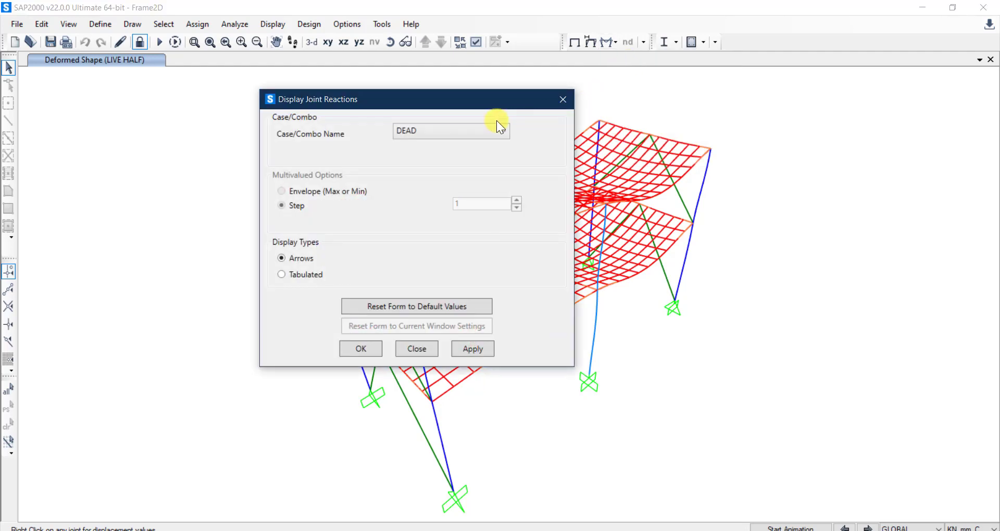
click(437, 131)
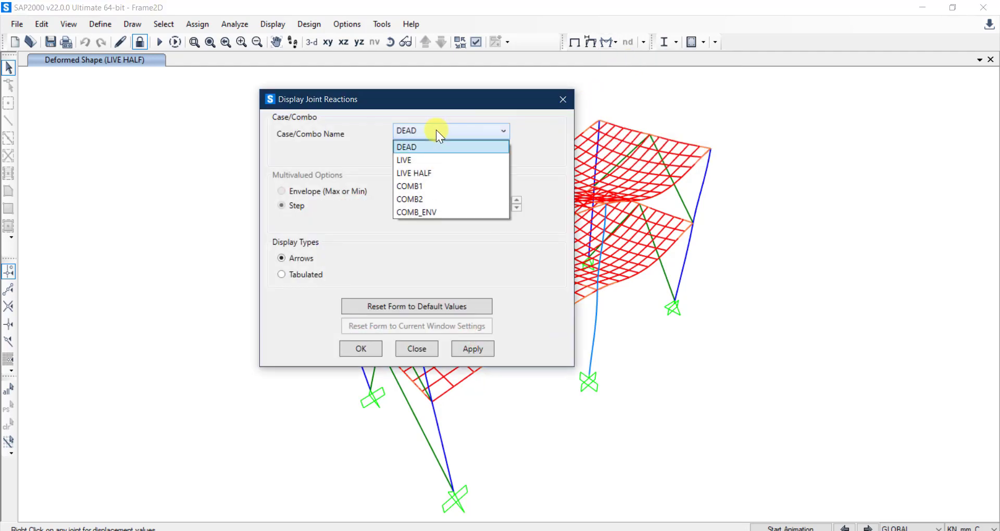
click(436, 130)
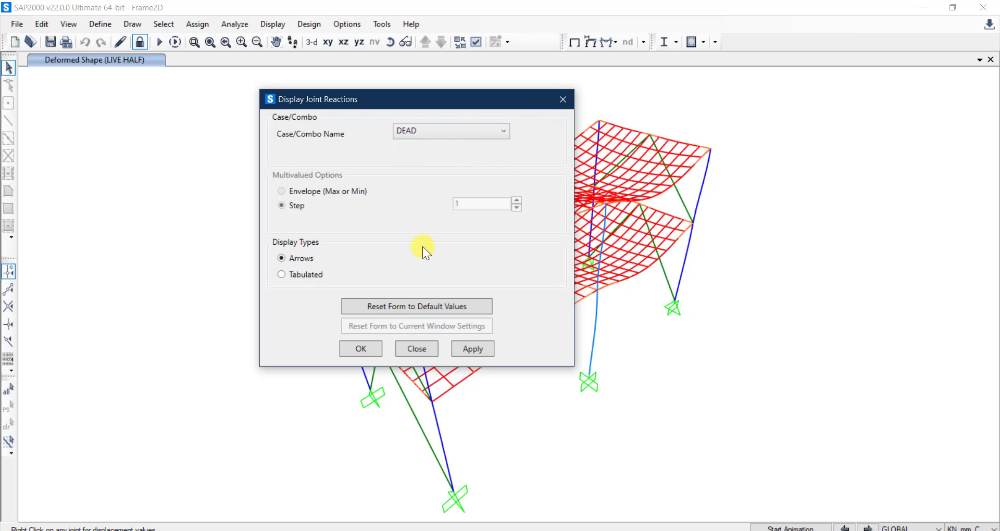
drag(432, 109, 842, 177)
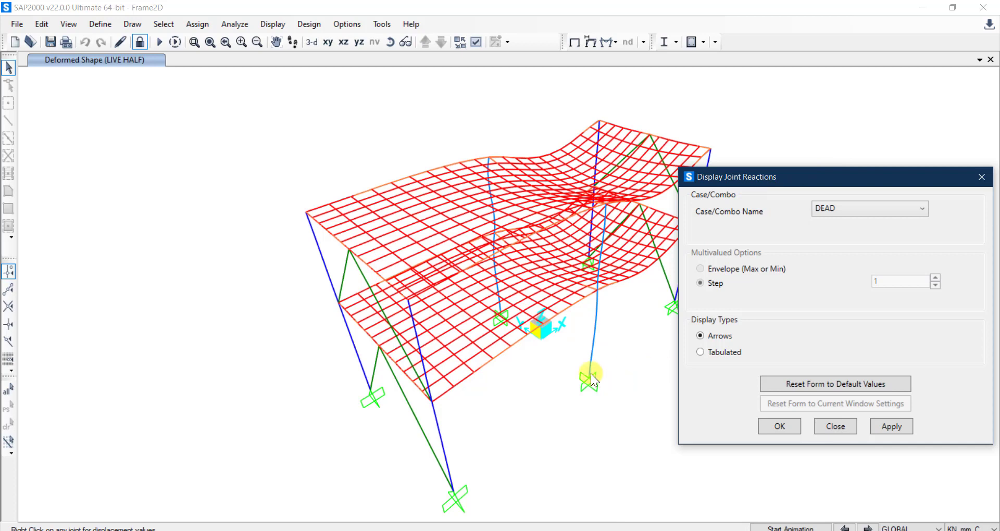
mouse_move(591, 374)
click(891, 427)
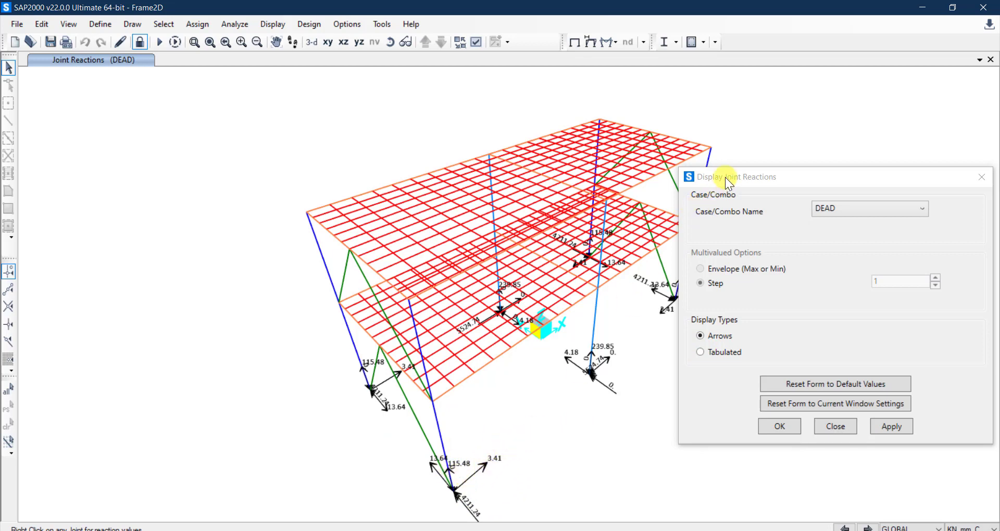
Move the joint reactions dialog clear of the model and set the display units to KN, m, C.
drag(725, 177, 804, 170)
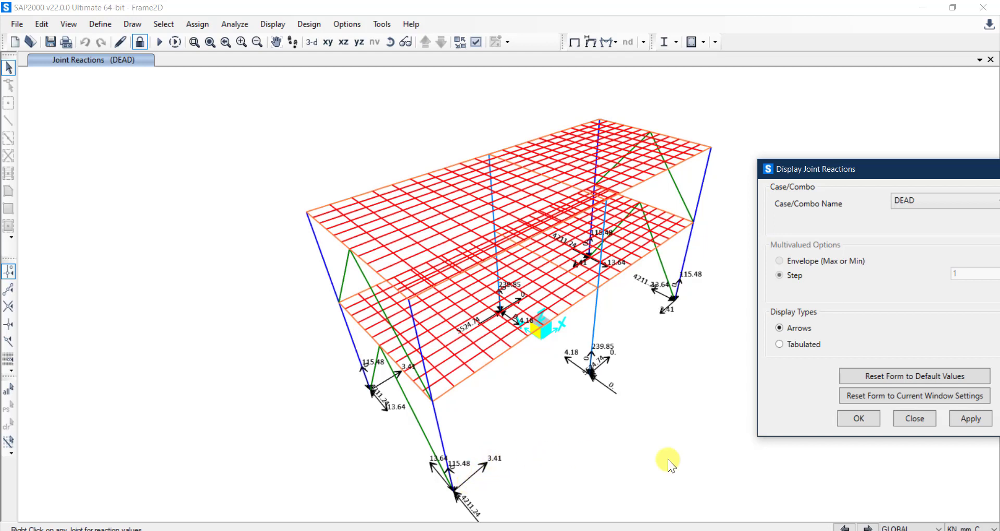
click(967, 529)
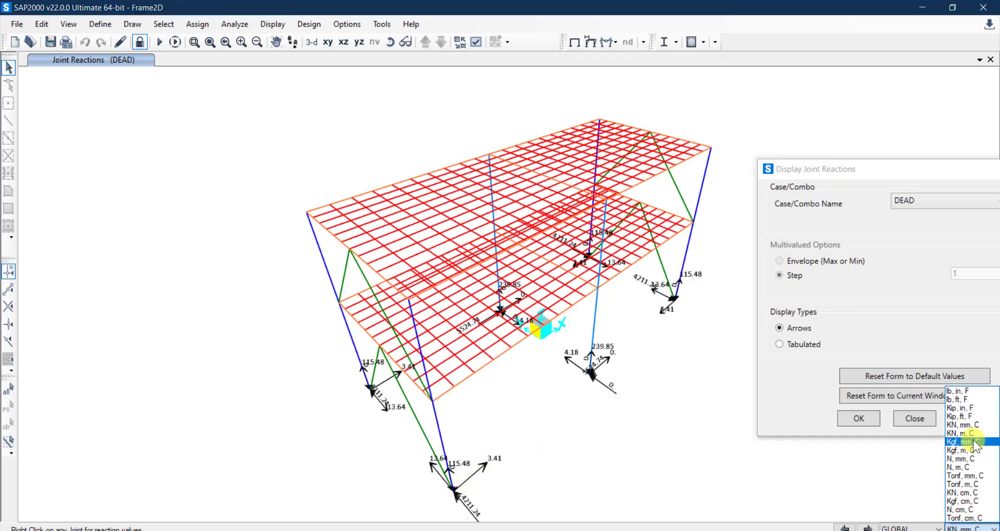
click(973, 435)
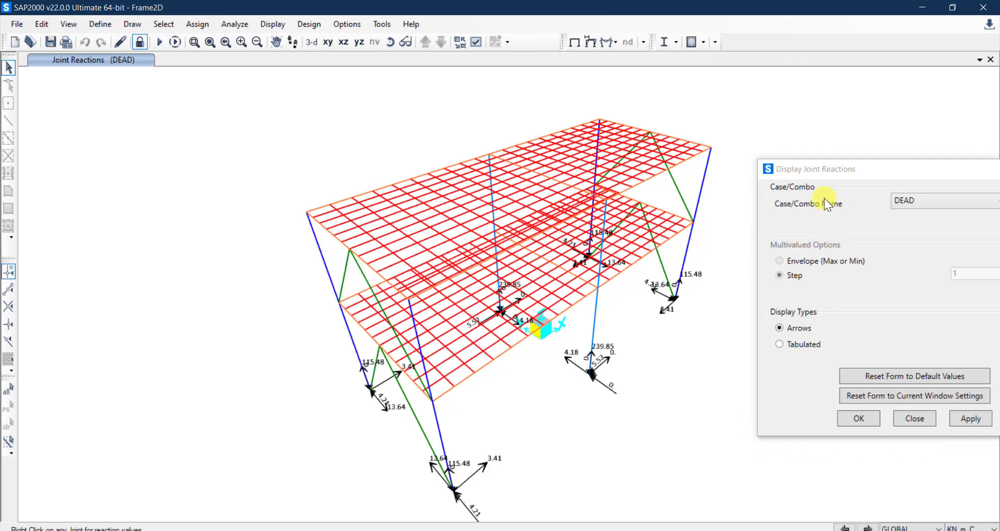
Show the DEAD joint reactions in tabulated form at the supports.
drag(839, 173, 770, 192)
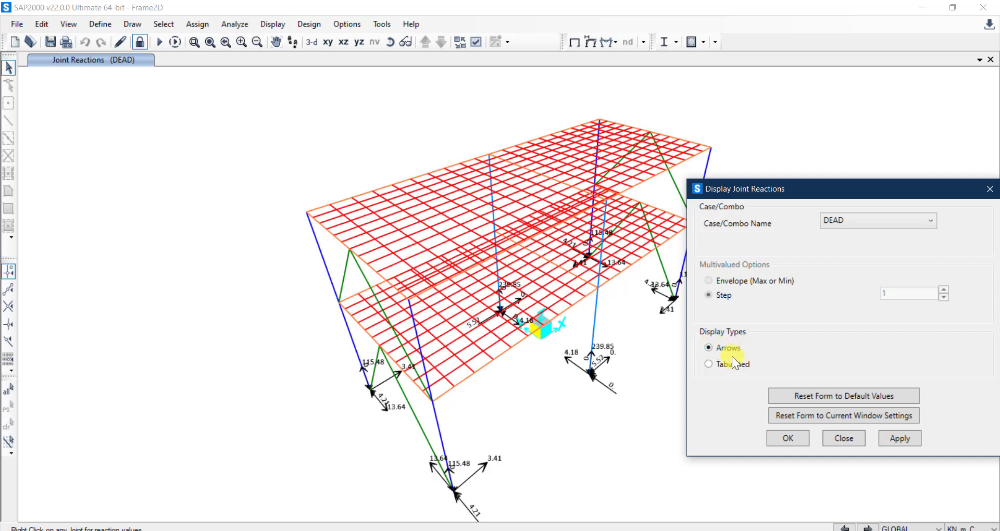
click(917, 442)
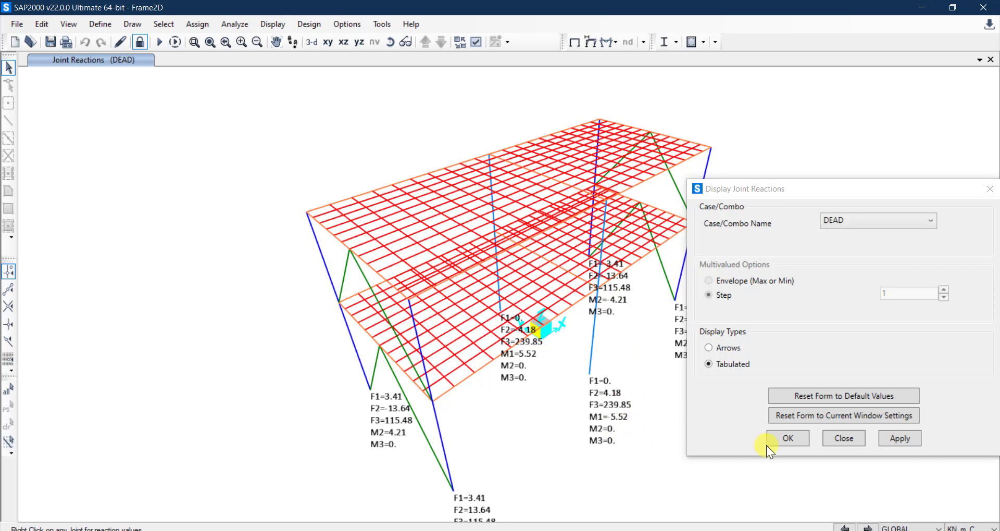
click(783, 436)
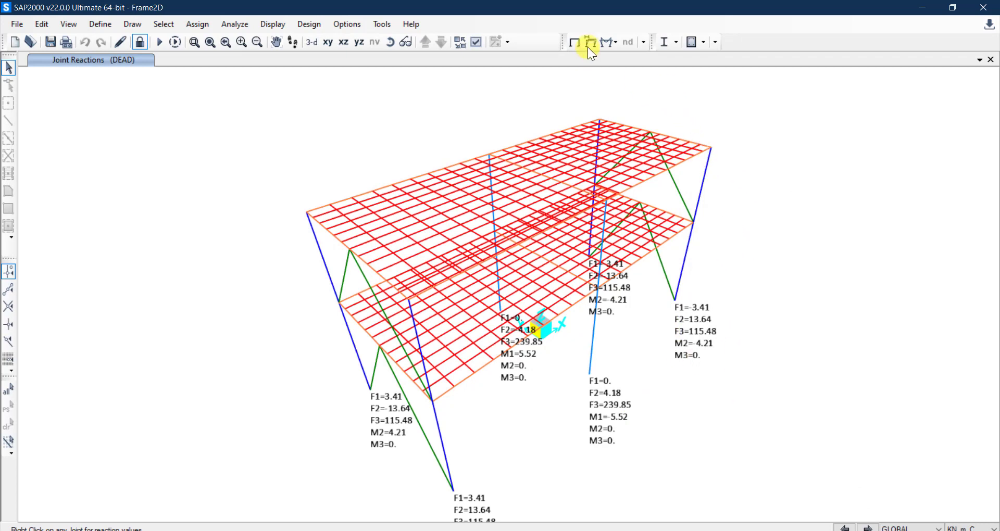
Set up the frame force display for the DEAD case, going through the shear components and choosing Moment 3-3.
click(606, 42)
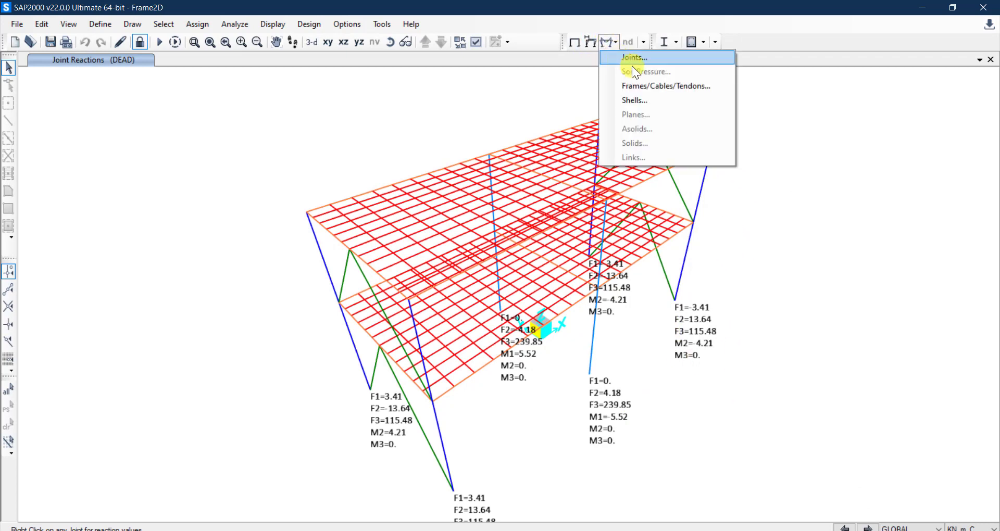
click(640, 85)
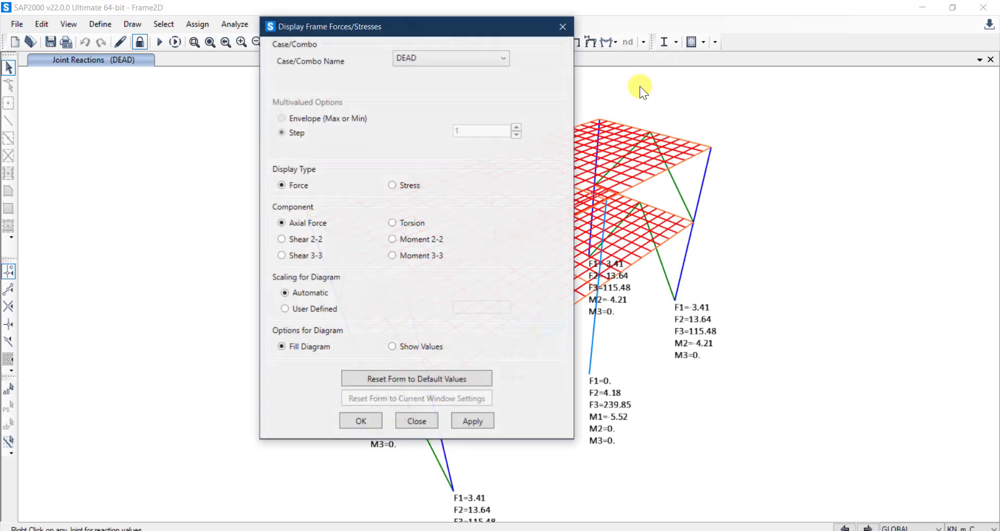
drag(411, 37, 779, 86)
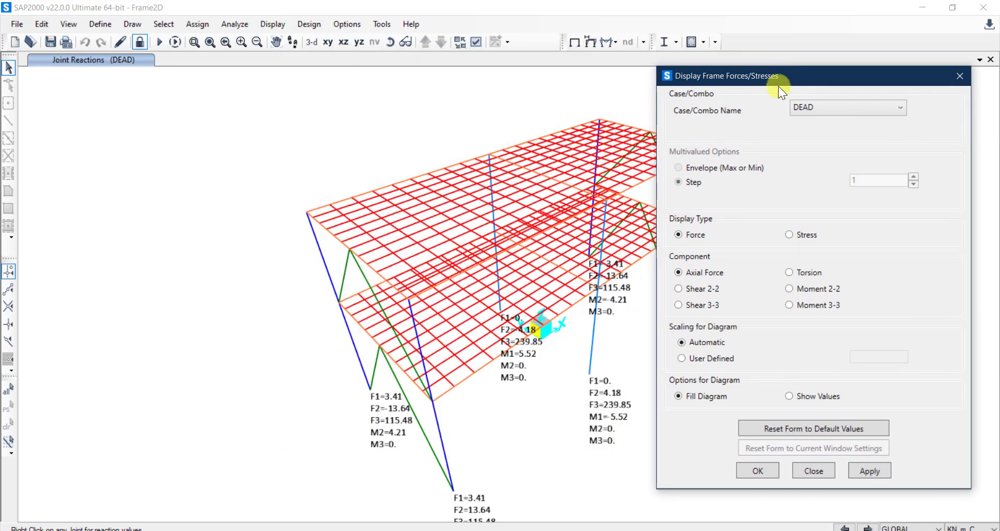
click(818, 107)
click(818, 107)
click(716, 288)
click(715, 309)
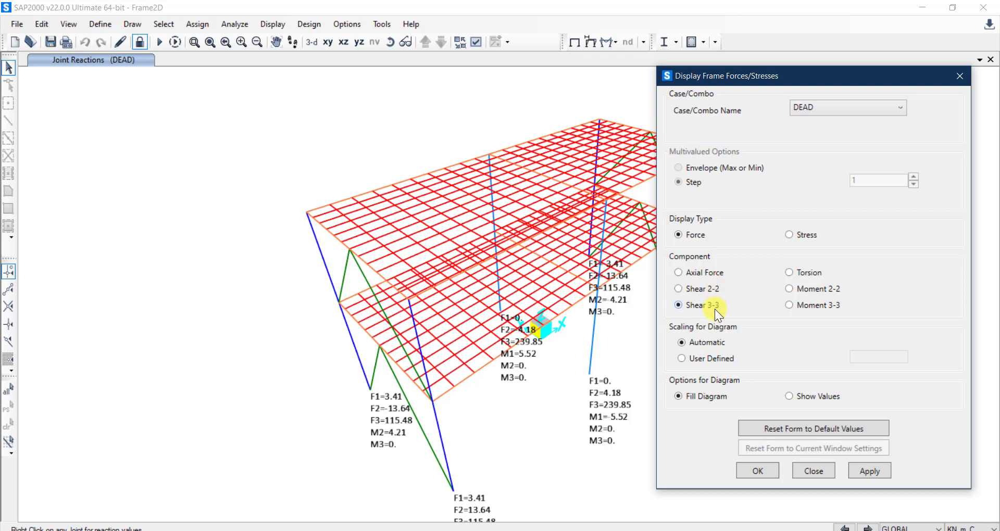
click(811, 277)
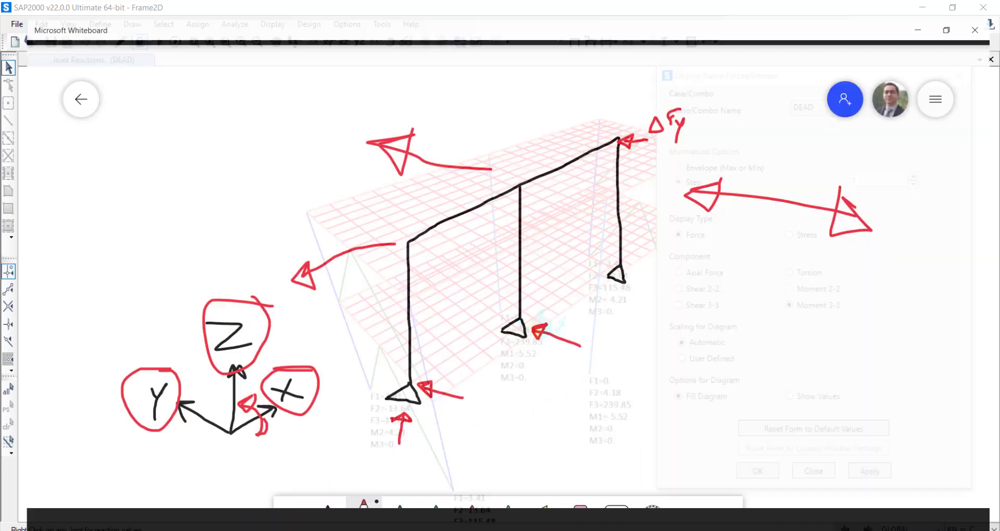
Switch to Microsoft Whiteboard and clear the old frame sketch from the canvas.
right_click(628, 286)
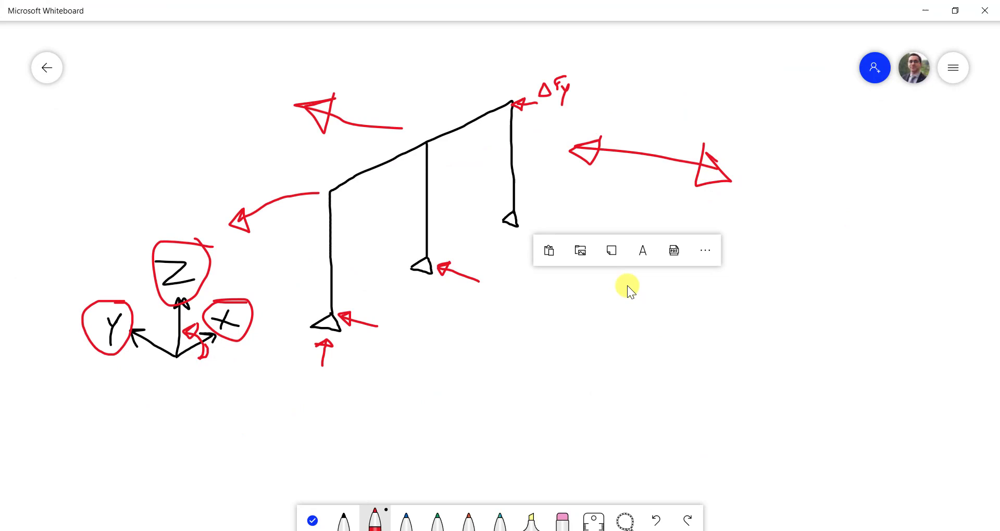
click(705, 250)
click(613, 431)
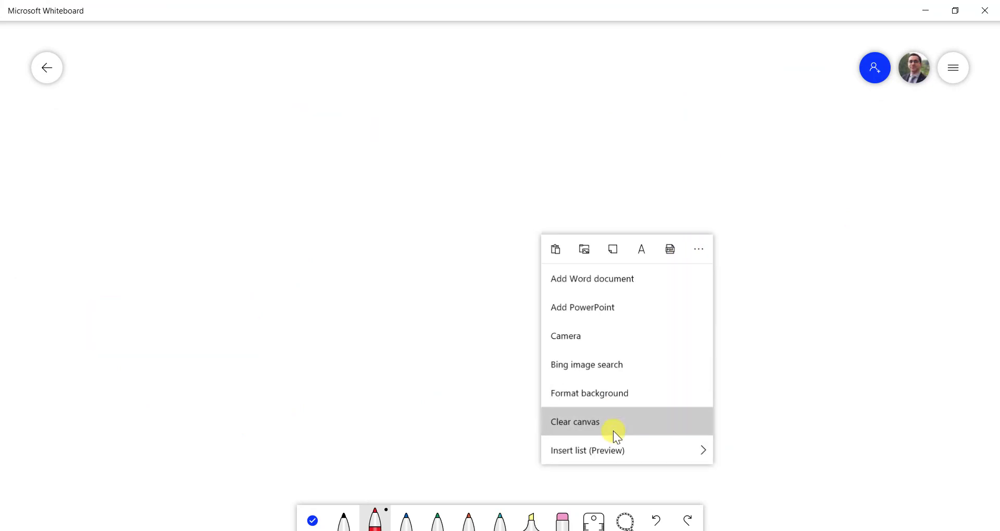
Sketch an I-shaped cross-section in black with two horizontal flanges and a vertical web.
click(344, 521)
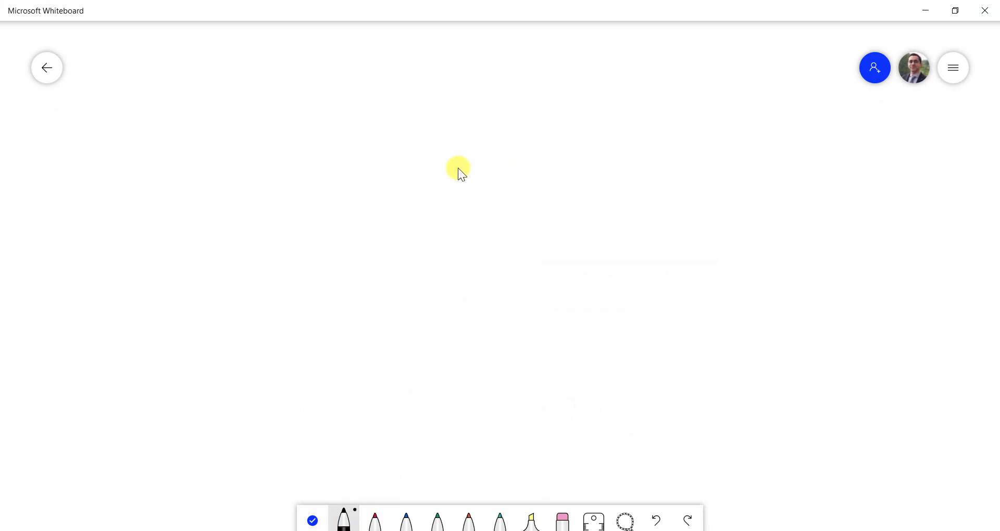
drag(419, 182, 559, 181)
drag(484, 186, 476, 353)
drag(411, 356, 548, 359)
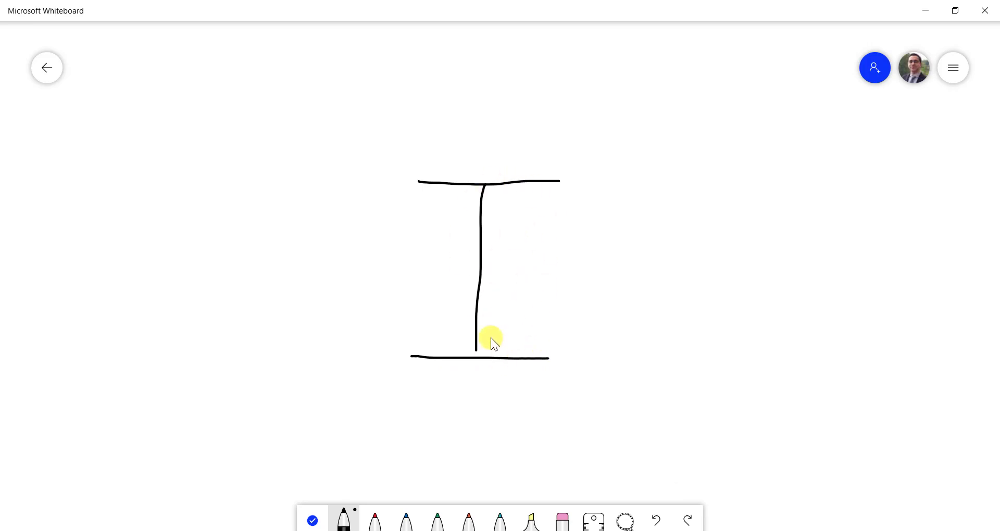
Draw local axes 1, 2 and 3 in red on the I-section and mark M2, M3, V2 and V3 with blue arrows.
click(376, 520)
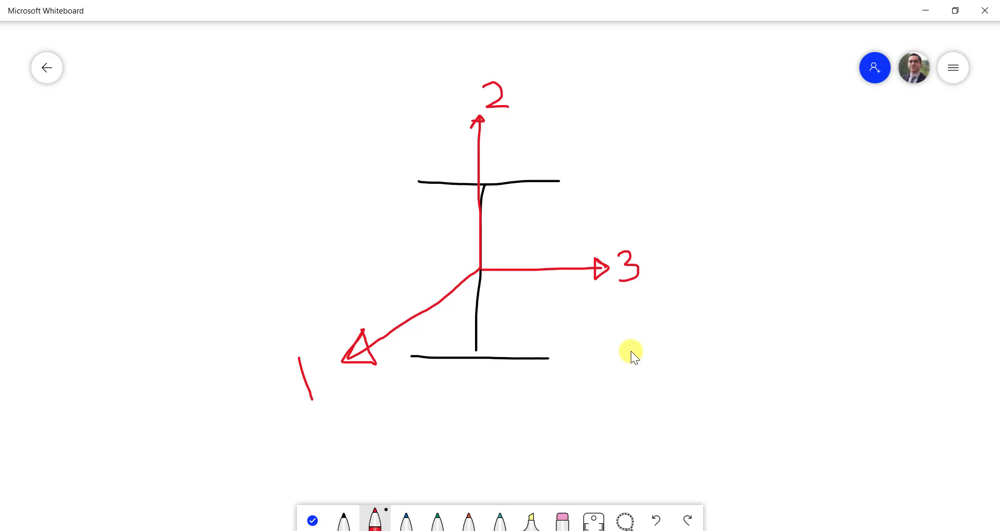
click(344, 518)
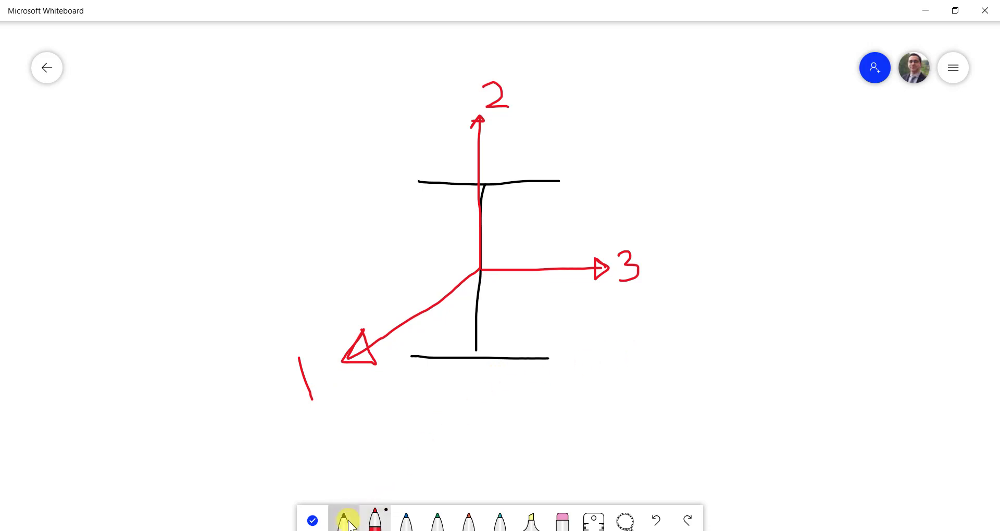
click(407, 518)
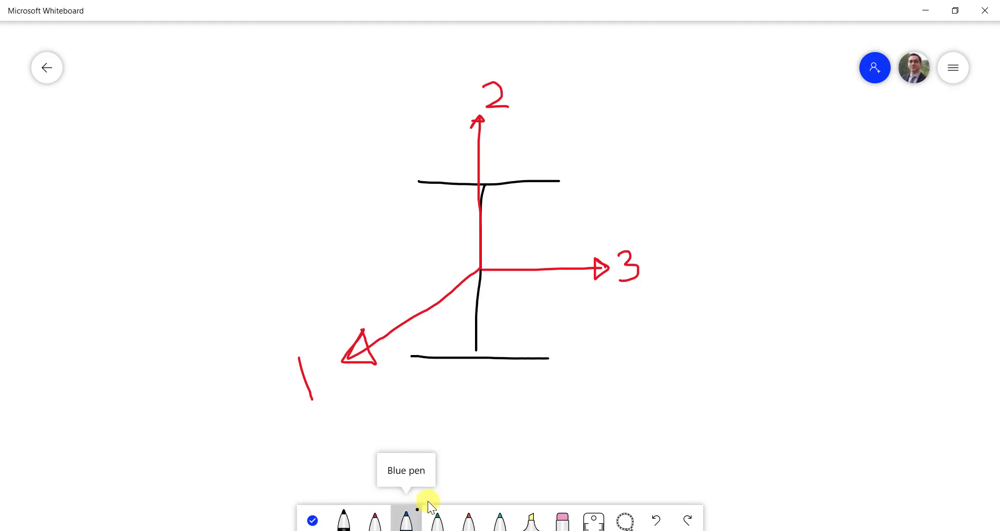
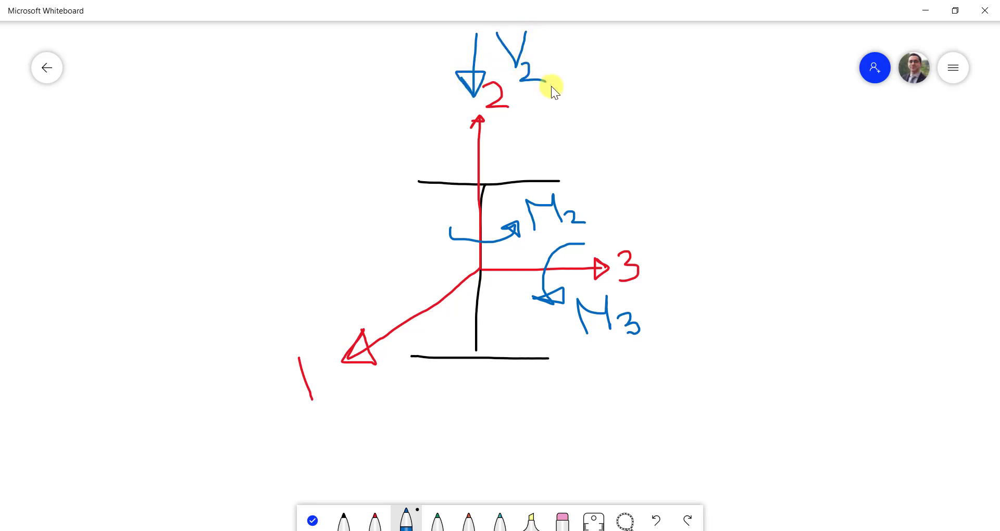
drag(757, 266, 698, 268)
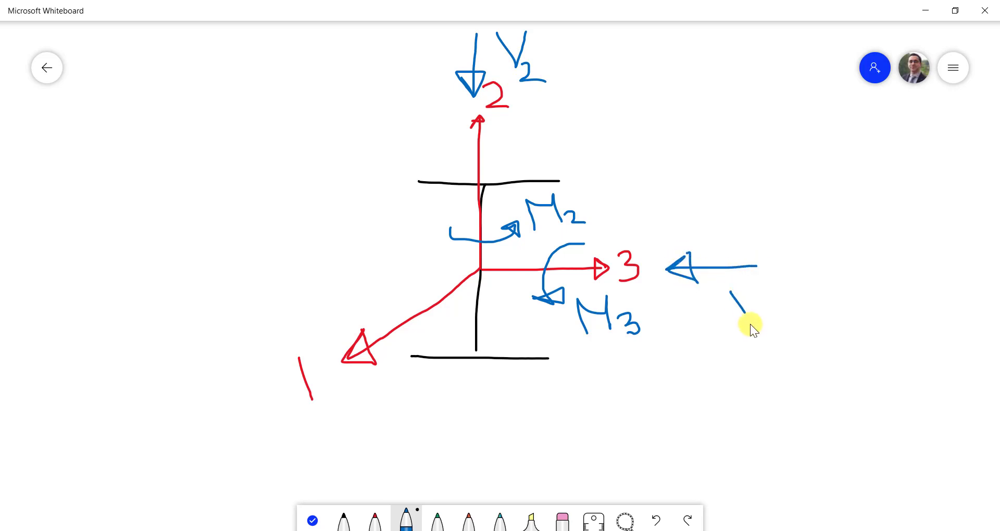
drag(781, 332, 774, 333)
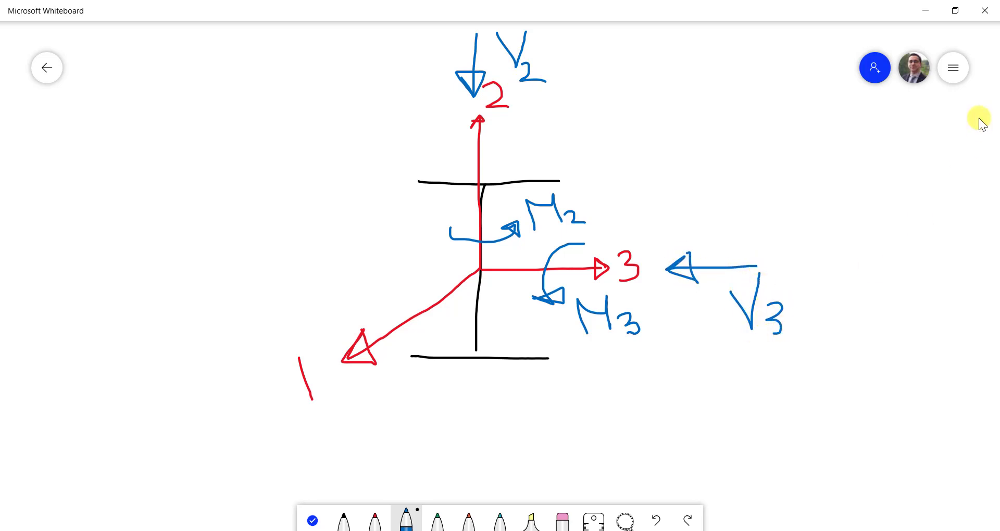
Switch back to SAP2000 and close the frame force display settings.
click(927, 11)
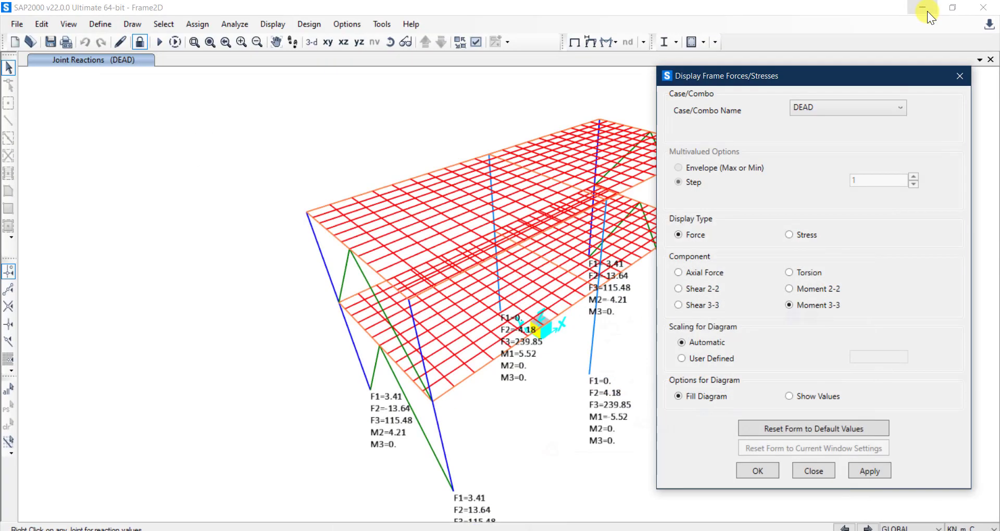
click(709, 273)
key(alt+Tab)
key(alt+Tab)
click(758, 471)
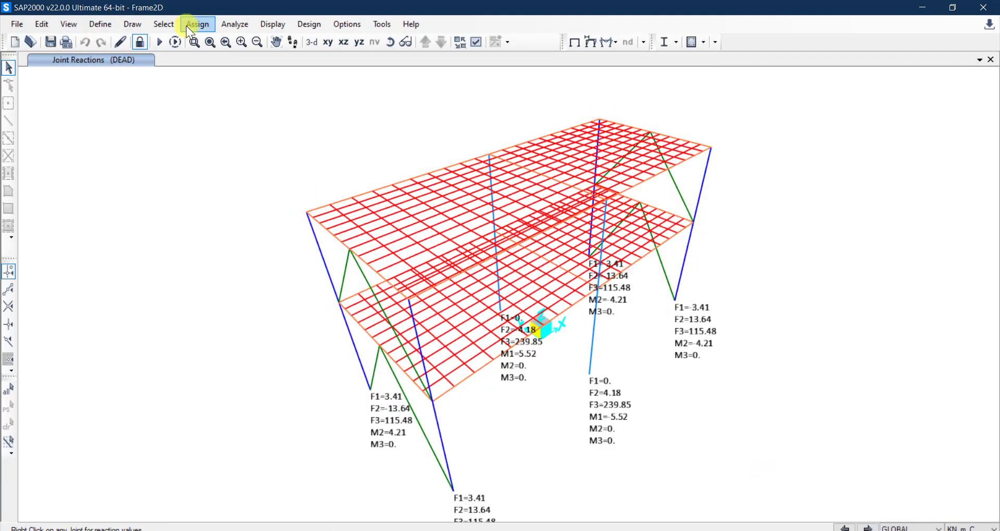
Examine the local axes in the definition of the CHHF139.7X10 pipe frame section, leaving the section unmodified.
click(98, 24)
mouse_move(130, 60)
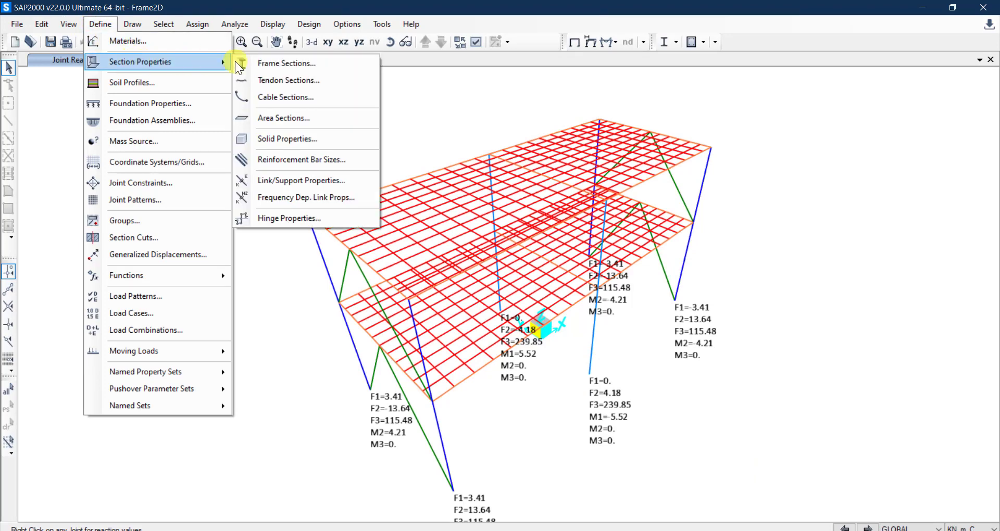
click(267, 60)
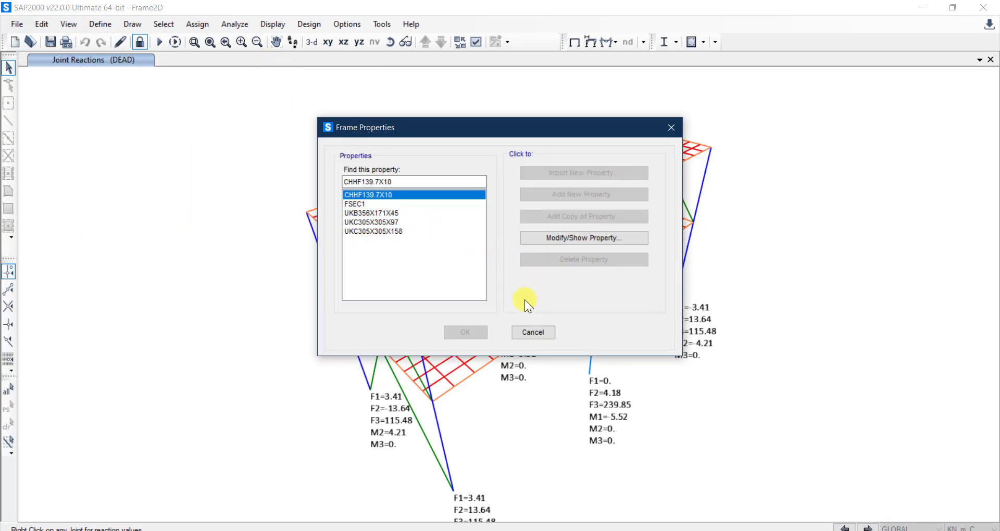
click(564, 243)
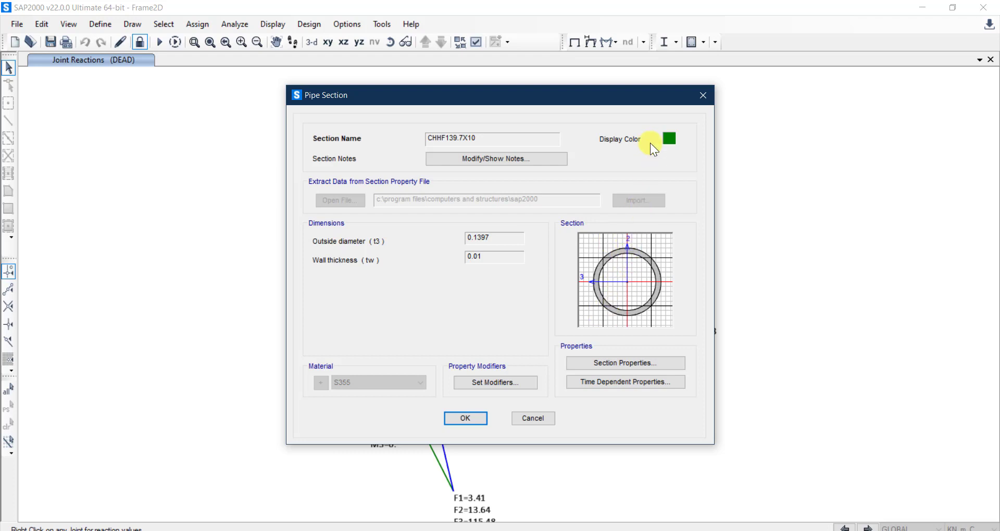
click(698, 98)
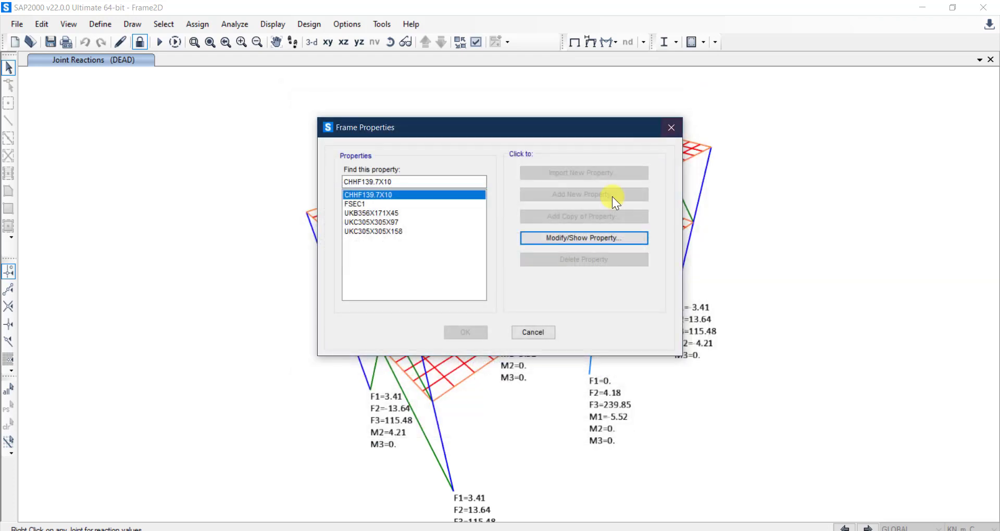
click(526, 333)
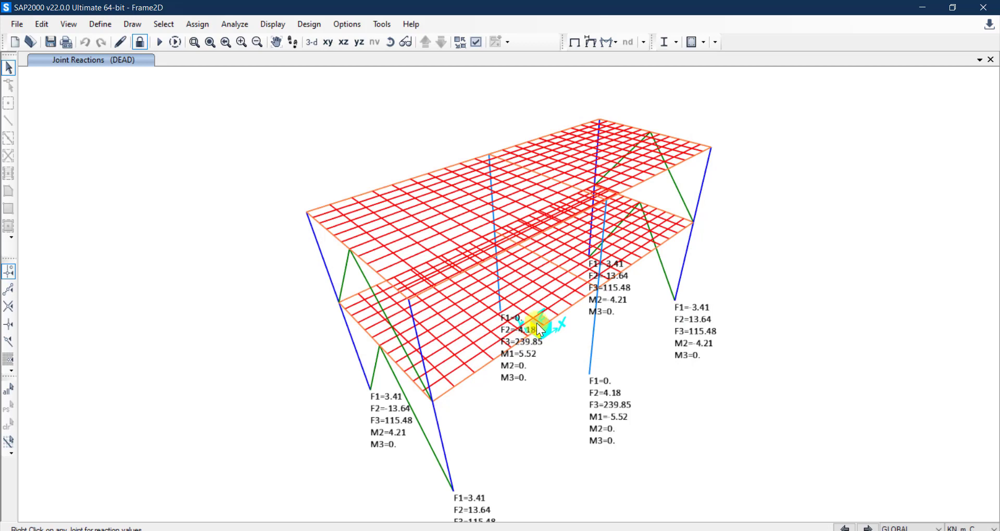
Display the filled axial force diagram of the frames for the DEAD case and inspect the columns and braces.
click(602, 43)
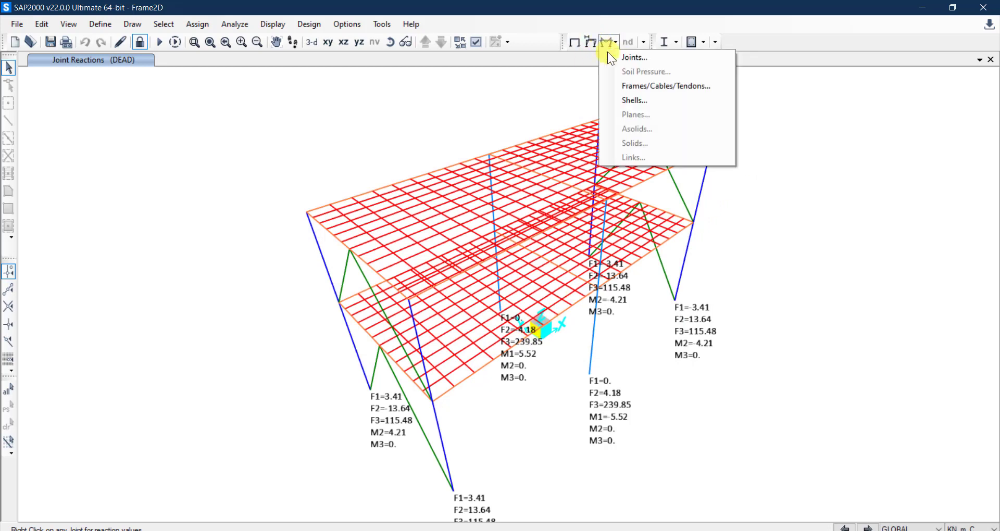
click(638, 81)
drag(429, 34, 823, 58)
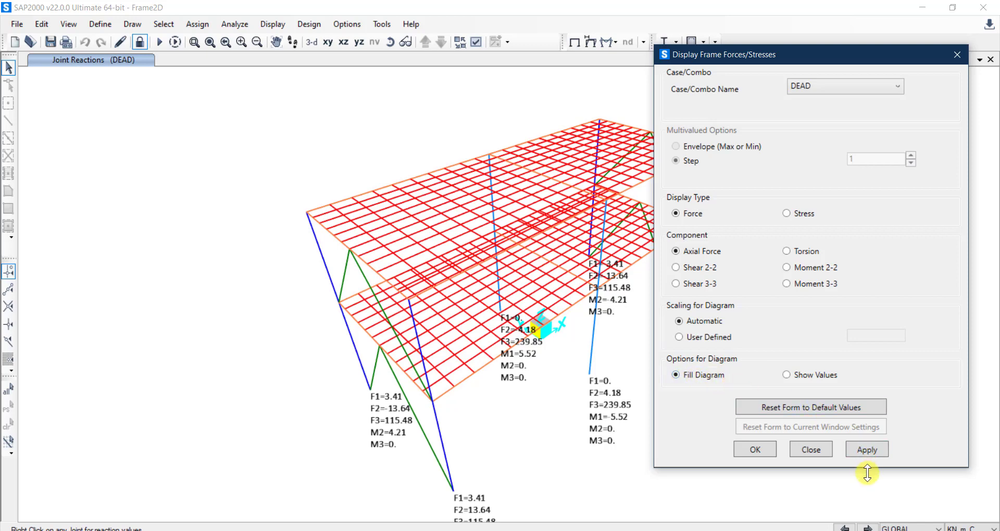
click(866, 449)
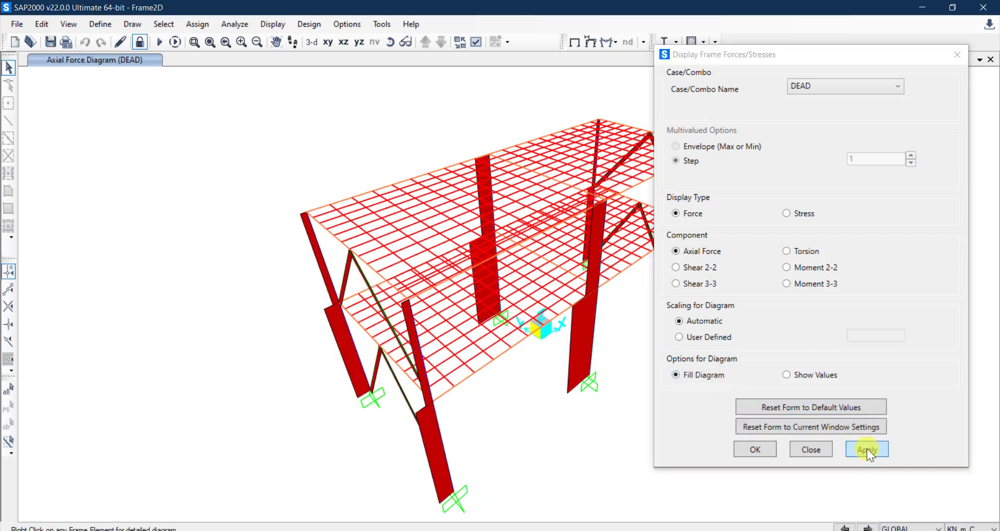
scroll(408, 405, down, 5)
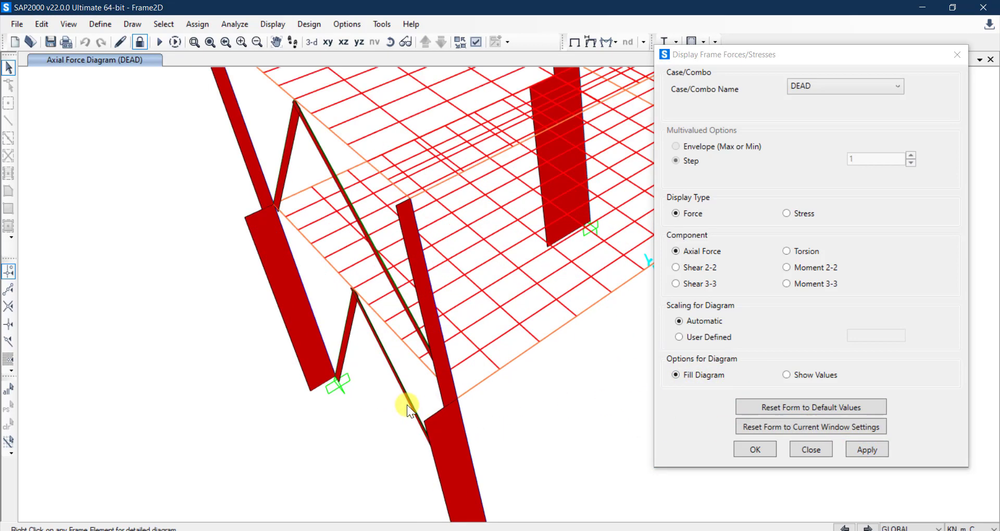
scroll(405, 367, up, 5)
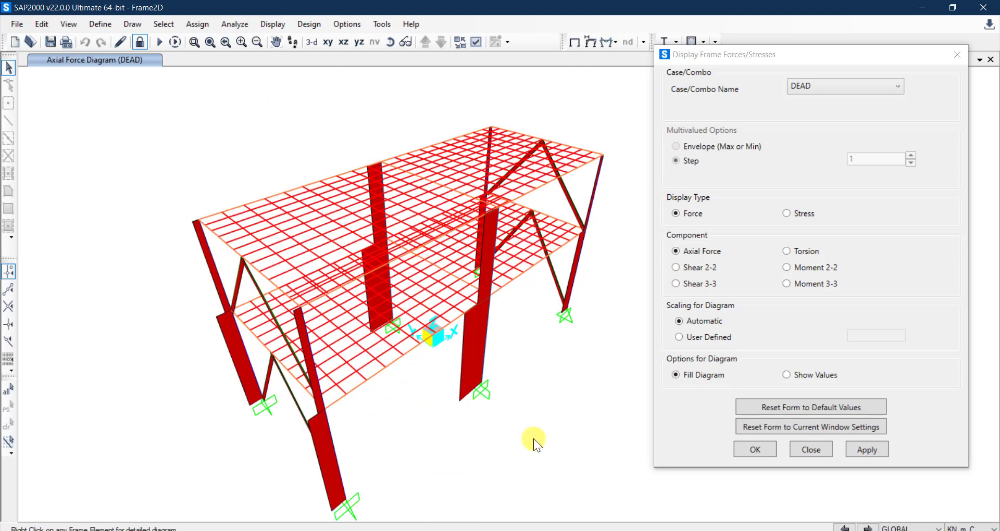
mouse_move(480, 247)
mouse_move(491, 295)
Show values instead of fill on the DEAD axial force diagram and view it in the XZ plane.
click(805, 376)
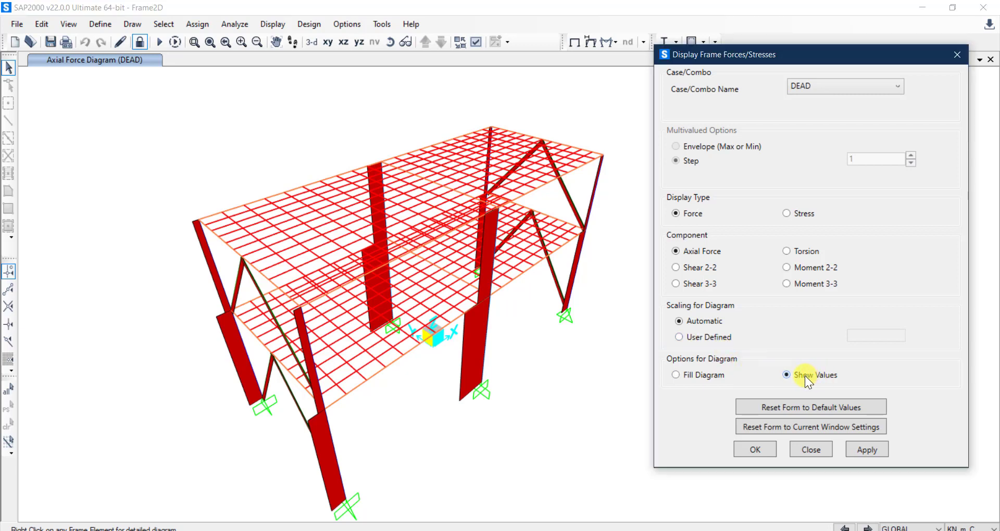
click(868, 450)
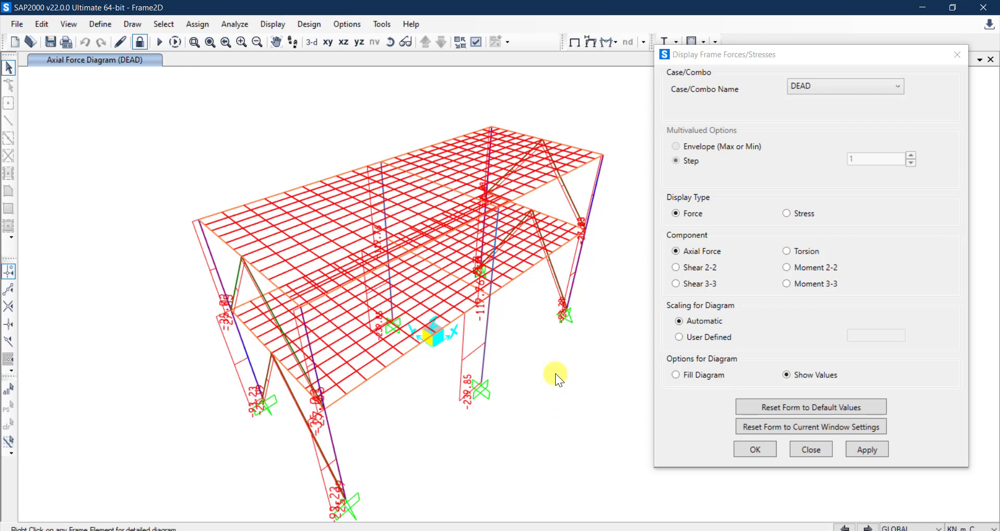
click(343, 42)
scroll(274, 229, up, 3)
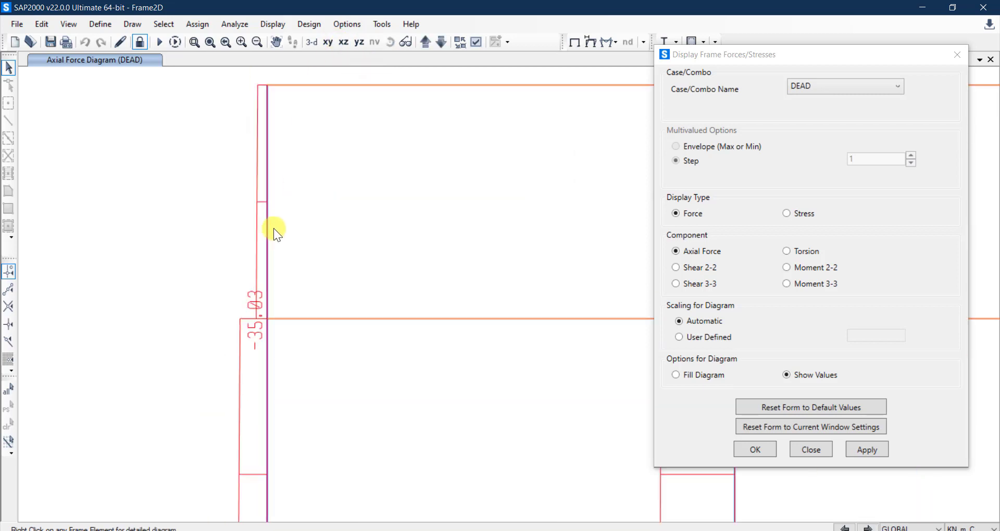
scroll(274, 227, down, 4)
scroll(515, 255, up, 2)
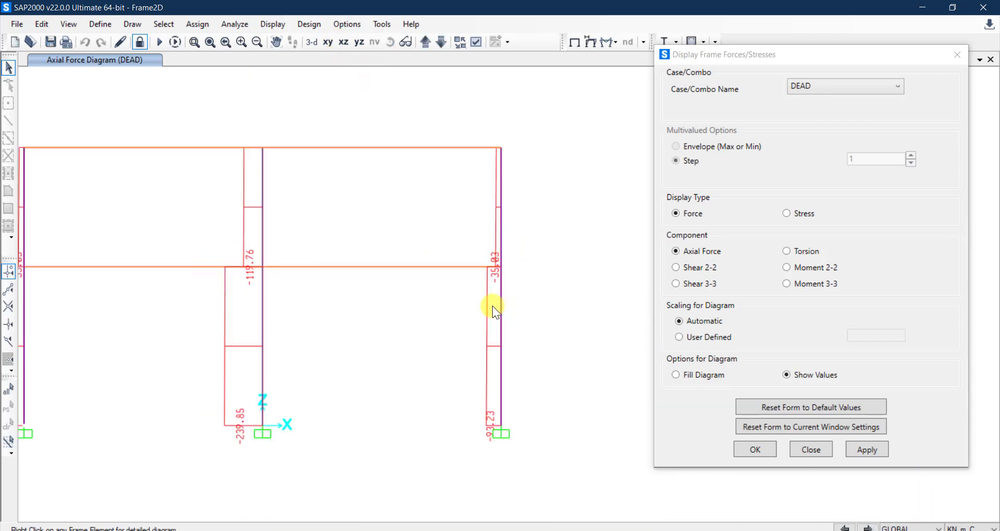
scroll(492, 305, down, 2)
scroll(350, 317, up, 2)
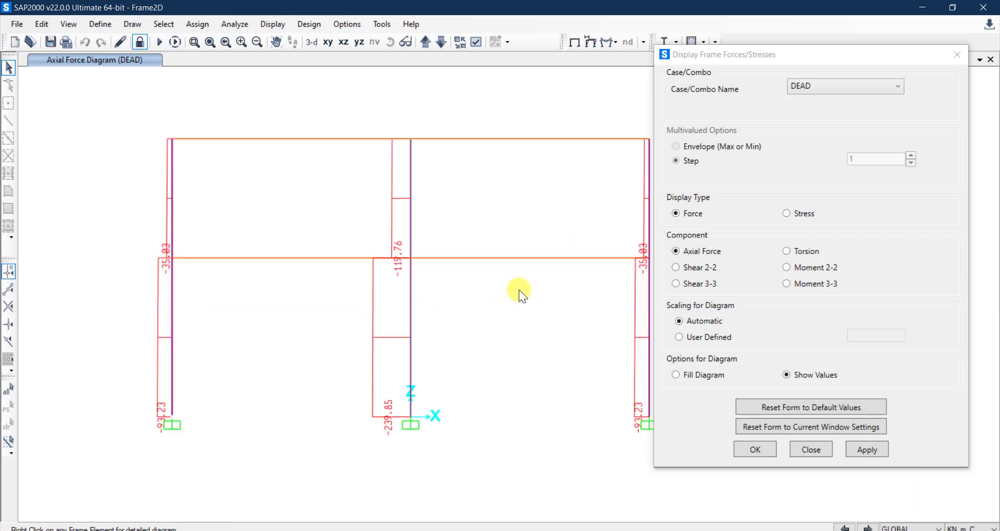
drag(713, 58, 750, 61)
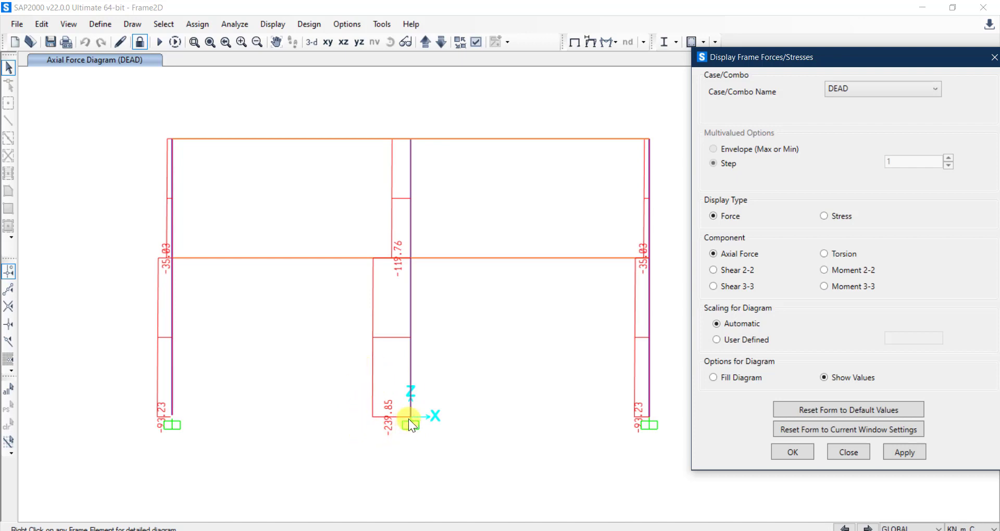
click(790, 452)
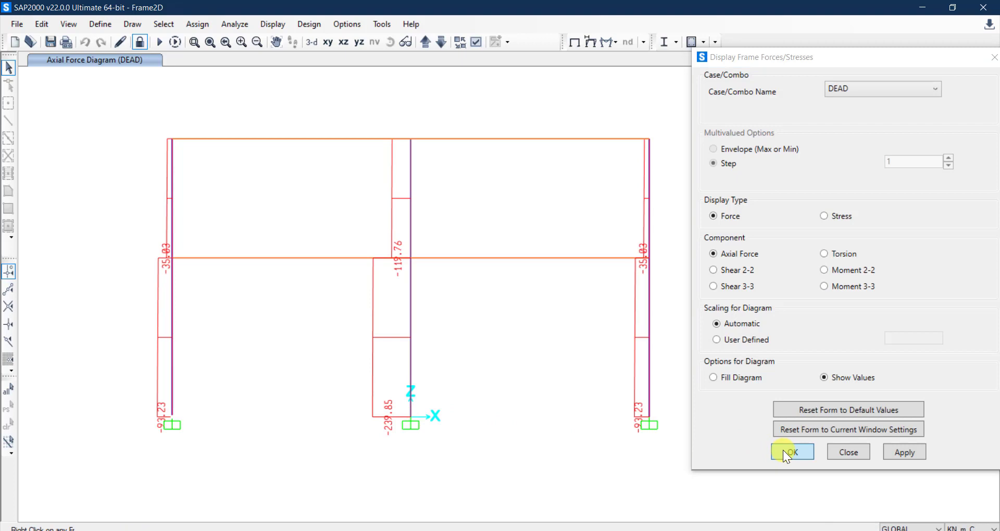
Set the maximum graphic font size to 12 points and the minimum to 6 points in the dimension and tolerance preferences.
click(348, 24)
click(347, 24)
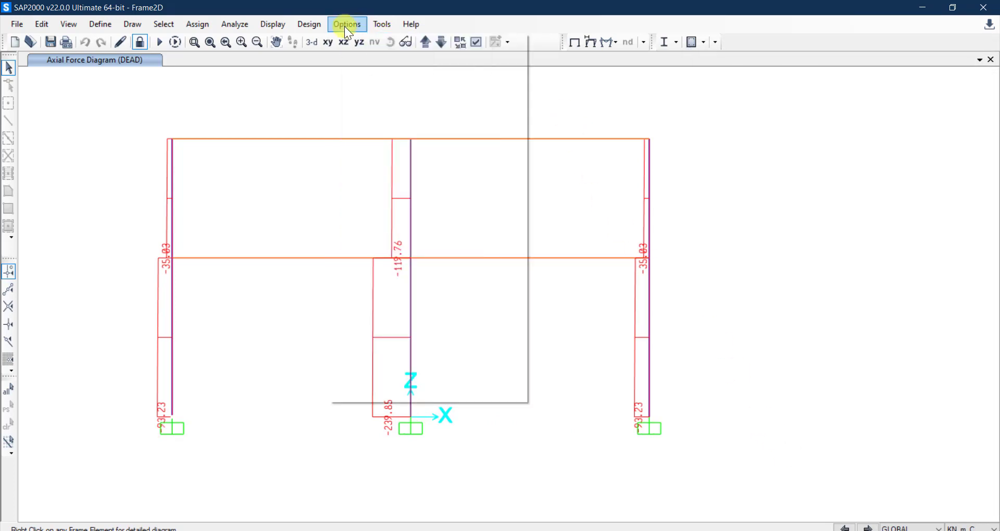
click(347, 24)
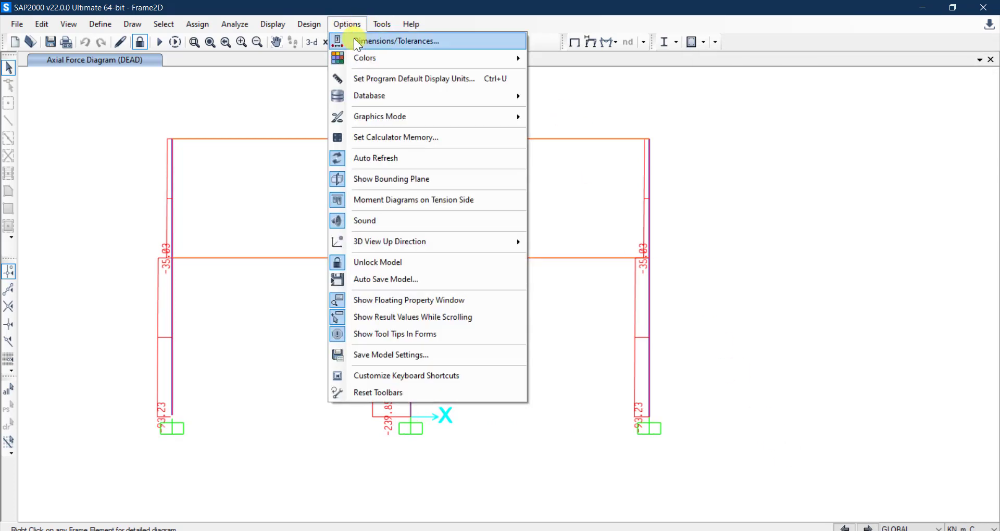
click(420, 42)
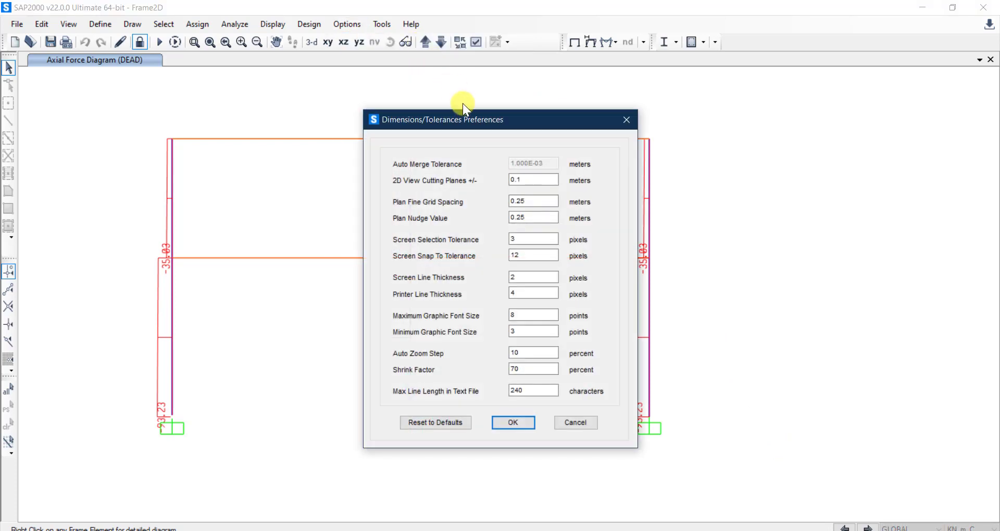
drag(453, 118, 657, 81)
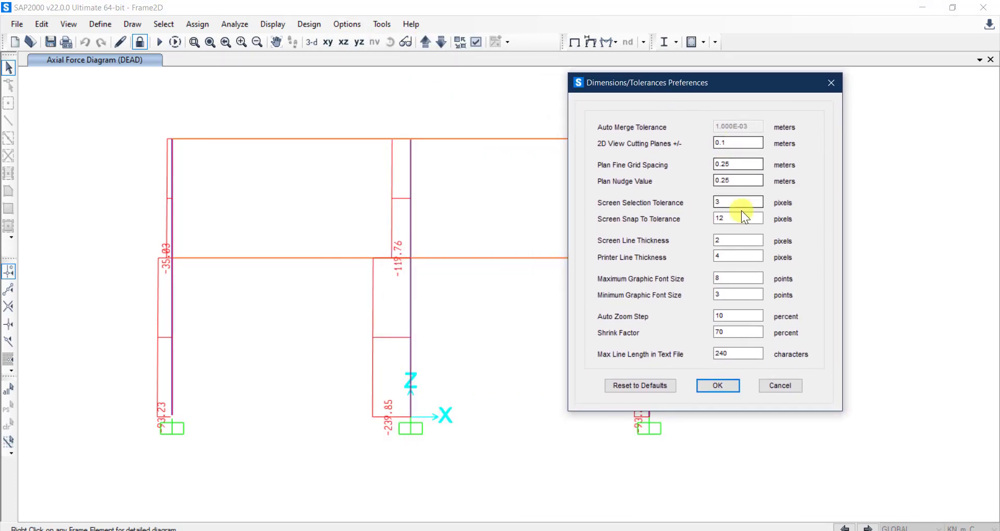
click(735, 277)
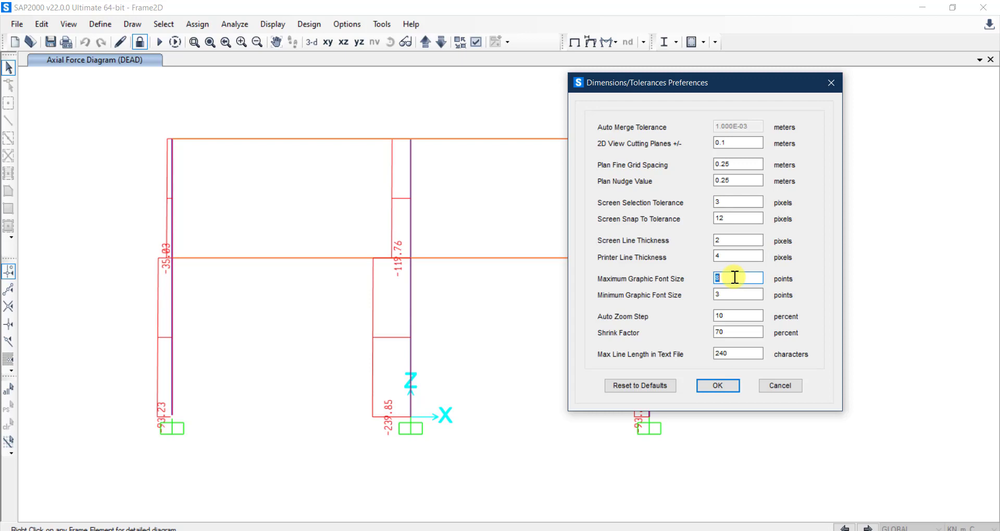
text(12)
click(731, 294)
text(6)
click(722, 386)
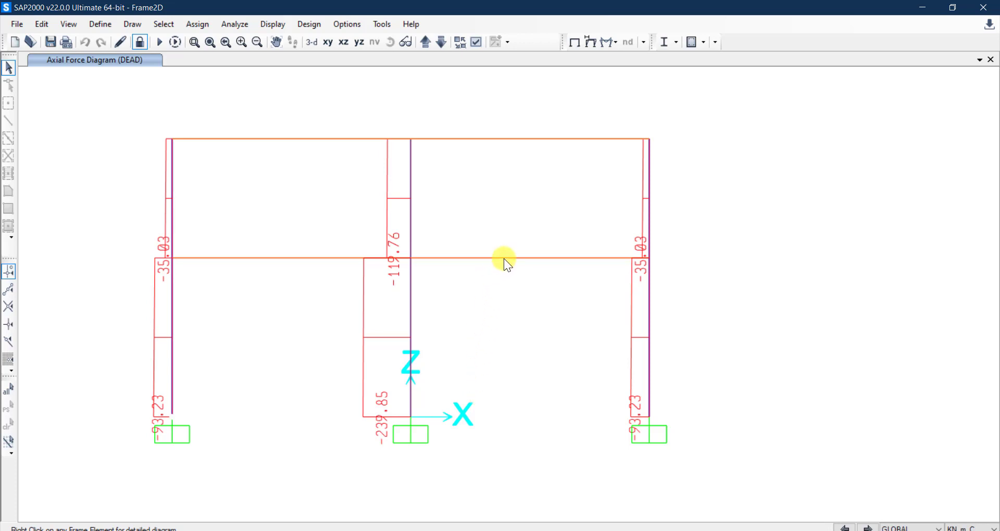
Display the Shear 2-2 force diagram with values for the DEAD case in the XZ elevation.
click(608, 48)
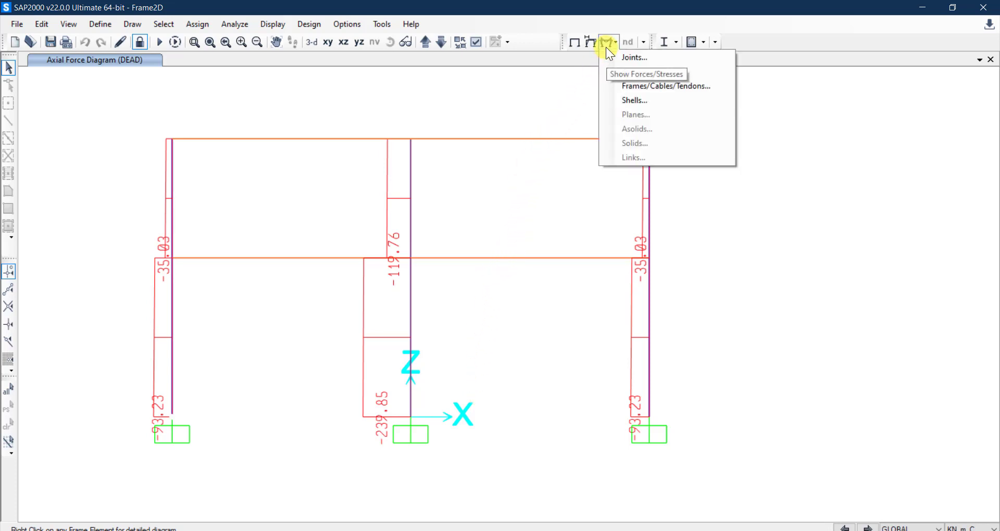
click(674, 85)
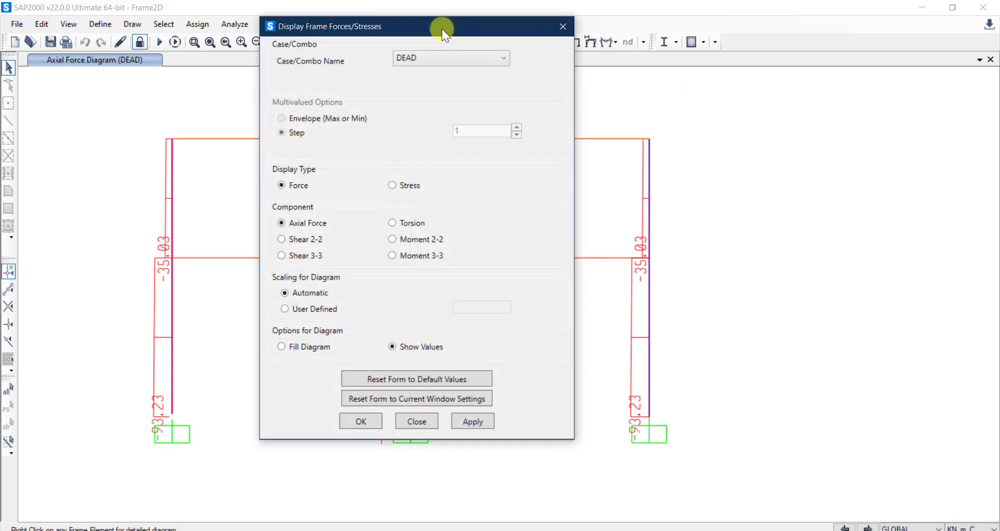
drag(442, 29, 821, 50)
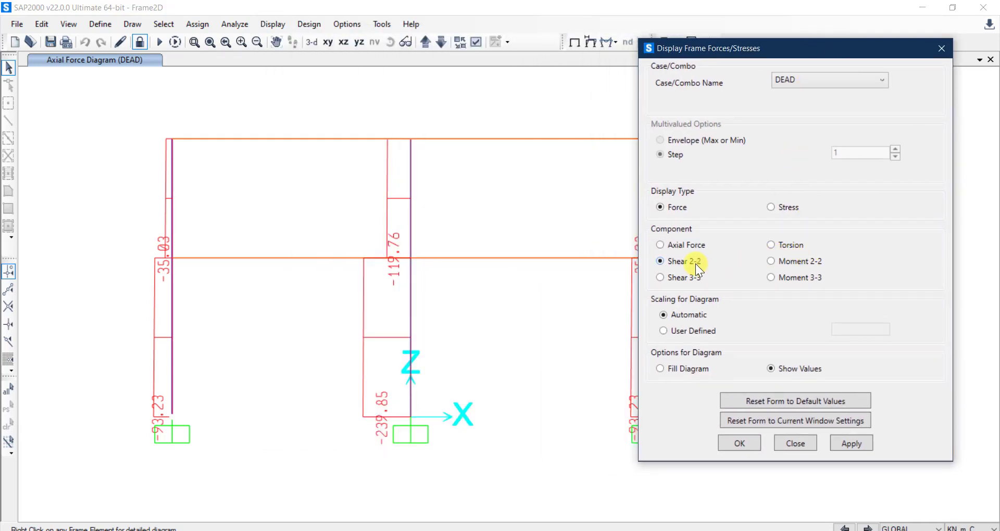
click(857, 443)
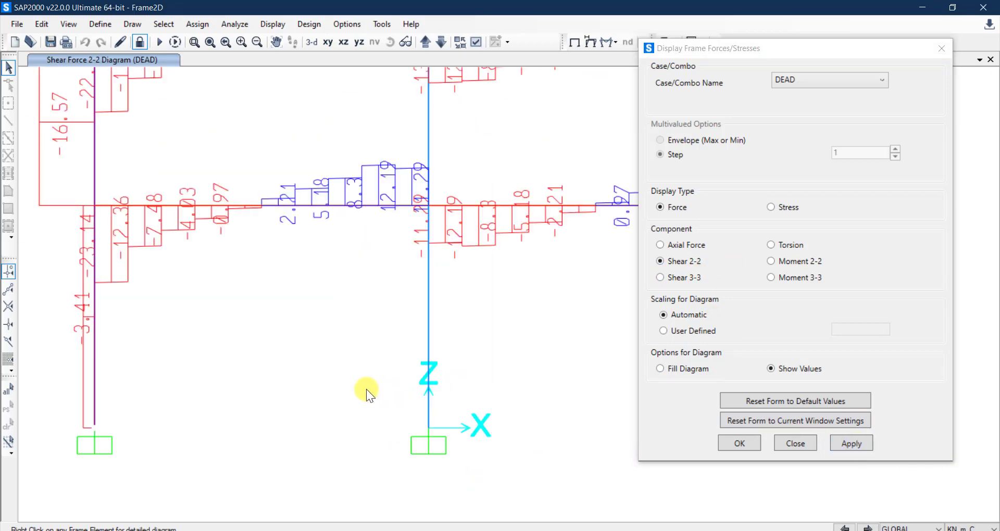
Centre the whole frame in the XZ elevation and examine the Shear 2-2 values along its beams and columns.
scroll(367, 389, down, 2)
scroll(500, 376, up, 2)
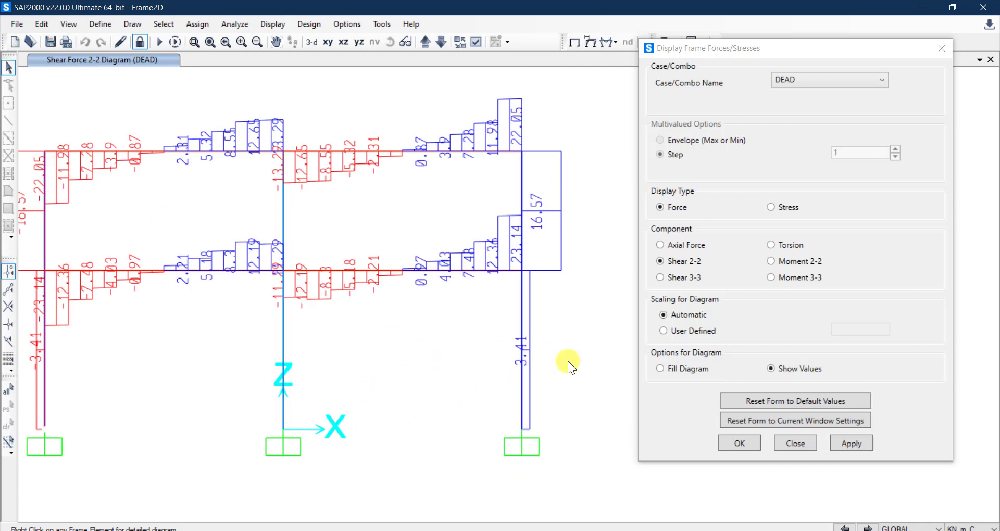
click(276, 41)
drag(349, 166, 395, 174)
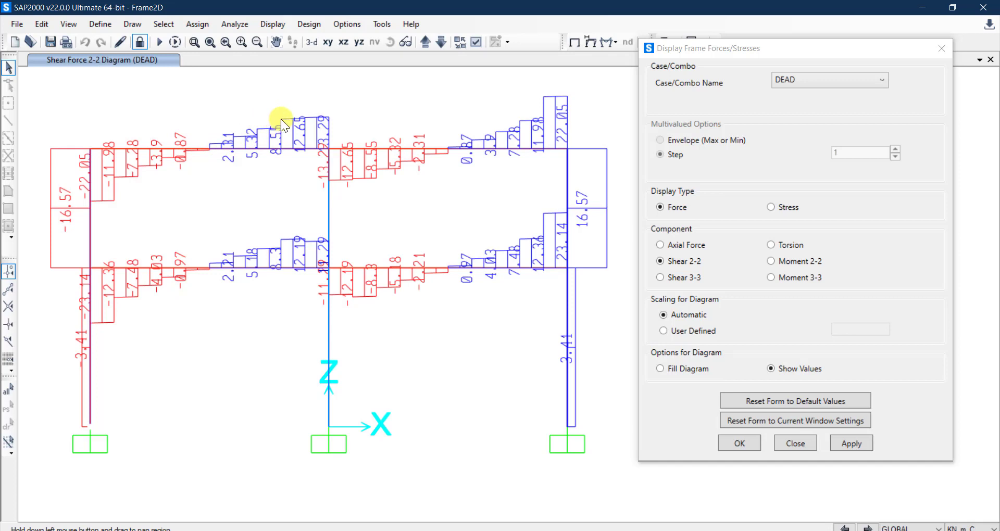
mouse_move(111, 148)
Display the Moment 3-3 diagram with values for the DEAD case in the XZ elevation and inspect the beam moments.
click(800, 281)
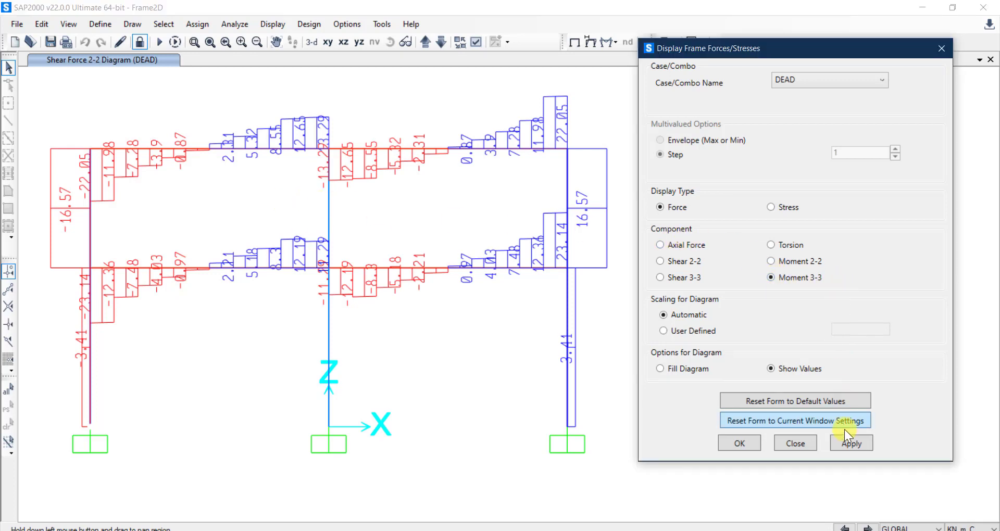
click(855, 444)
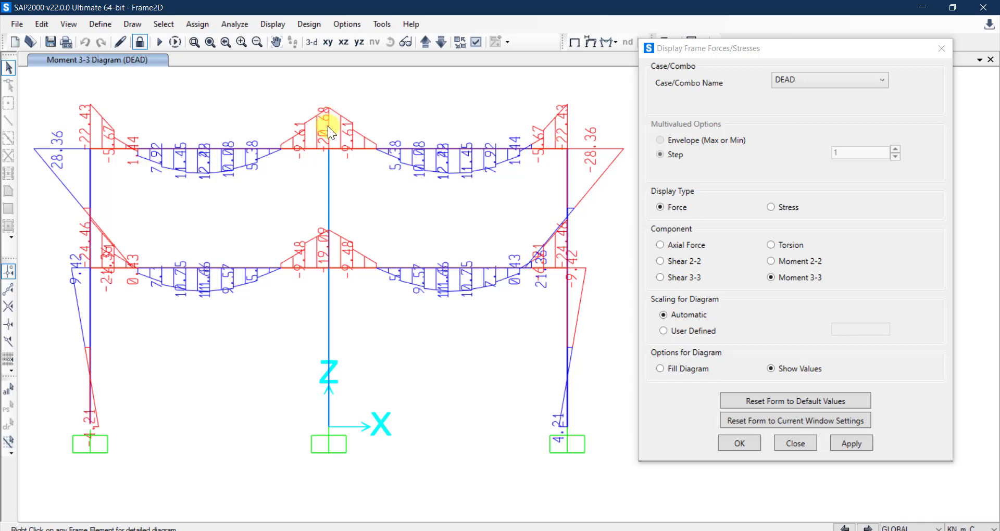
mouse_move(327, 148)
Show the DEAD Moment 3-3 diagram as a filled diagram in the default 3D view.
click(312, 46)
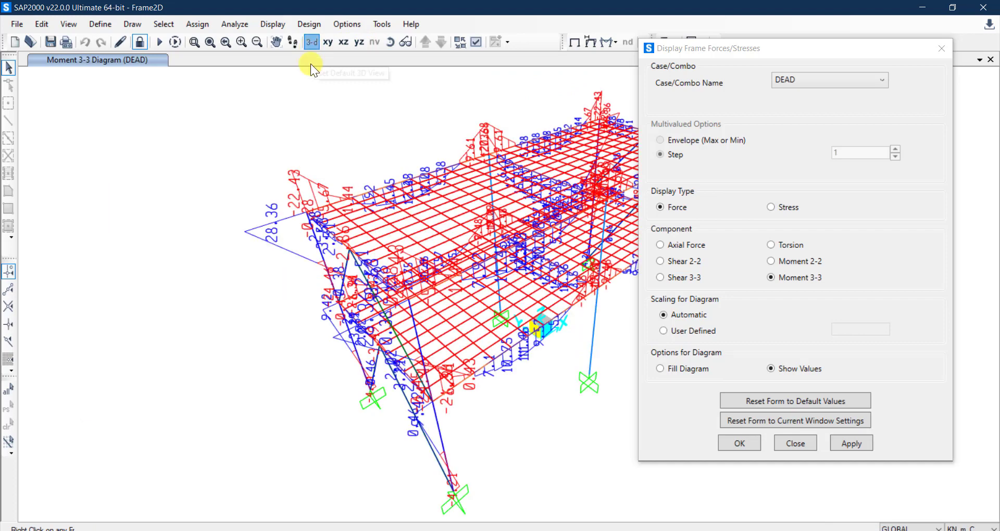
click(690, 368)
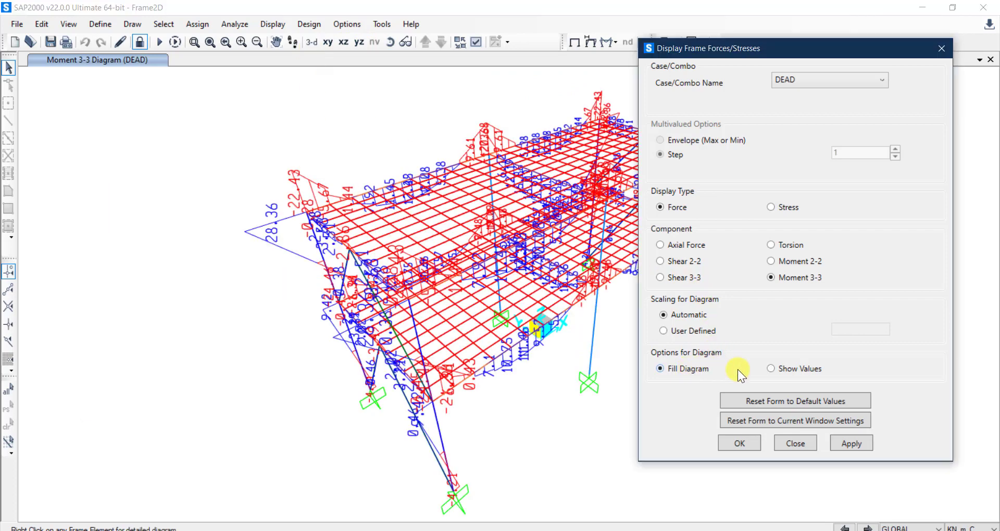
click(845, 443)
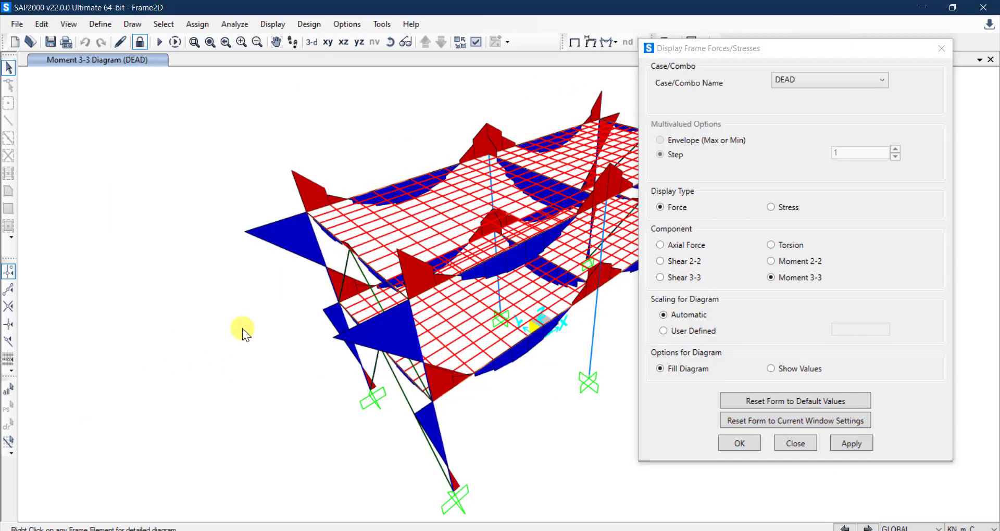
scroll(242, 321, up, 5)
scroll(232, 326, down, 9)
scroll(271, 332, up, 5)
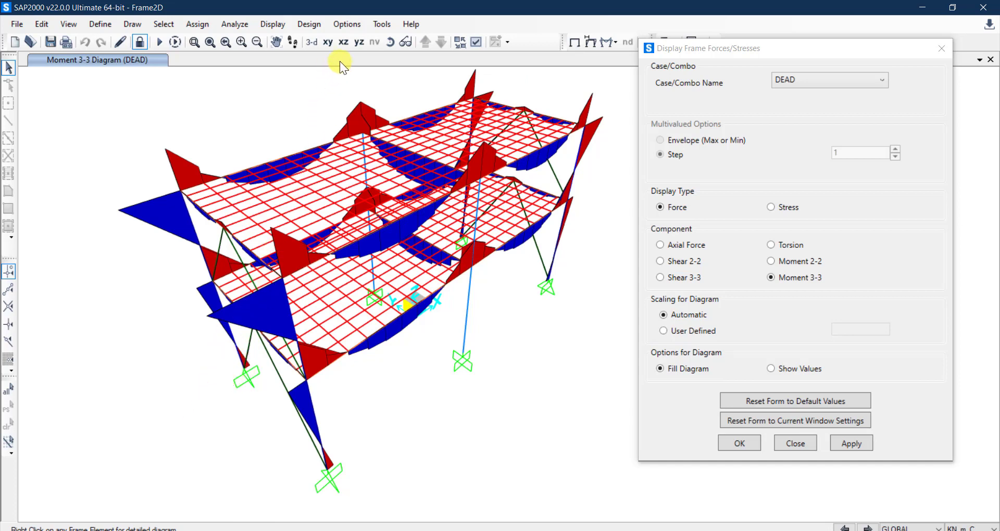
Examine the filled DEAD Moment 3-3 diagram of the braced frame in the YZ view.
click(353, 43)
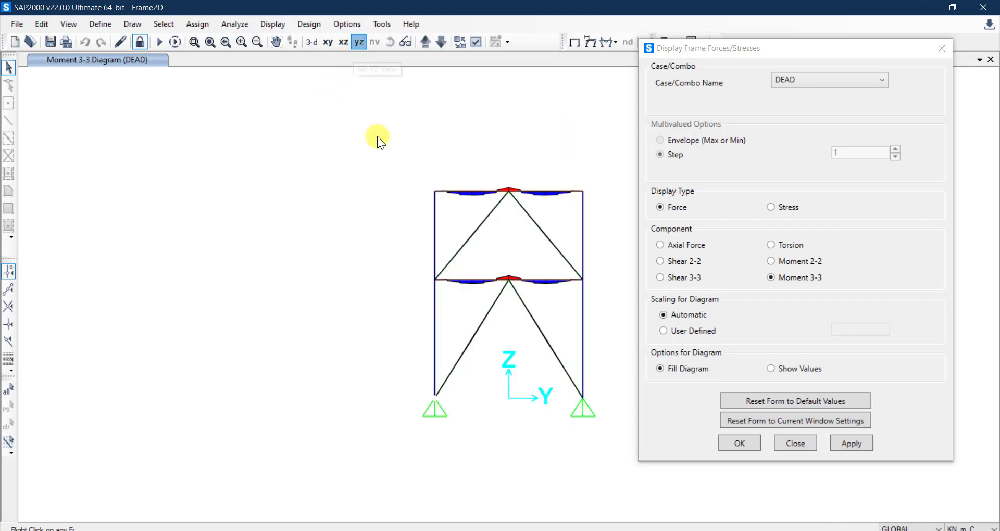
scroll(617, 329, up, 2)
scroll(633, 326, down, 2)
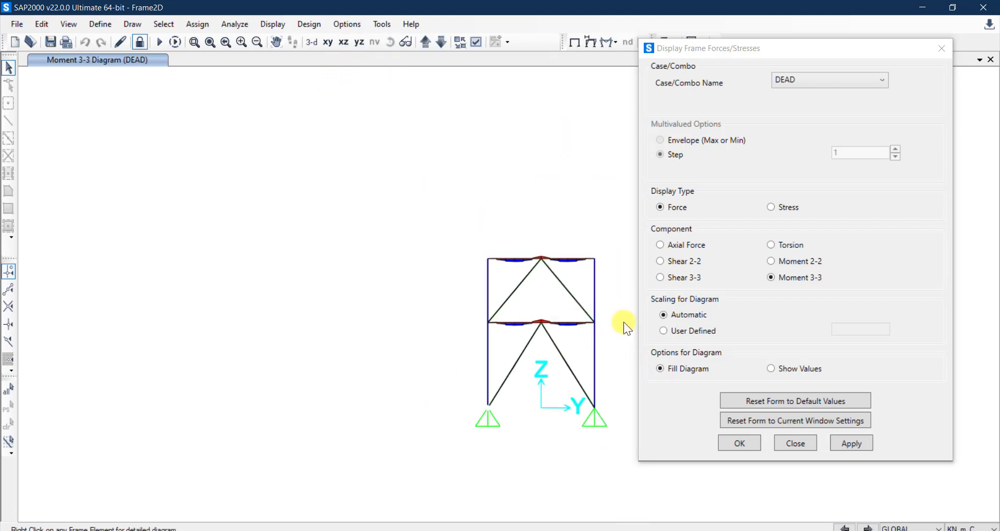
scroll(624, 322, up, 2)
scroll(624, 348, up, 2)
scroll(599, 349, down, 2)
scroll(556, 205, up, 2)
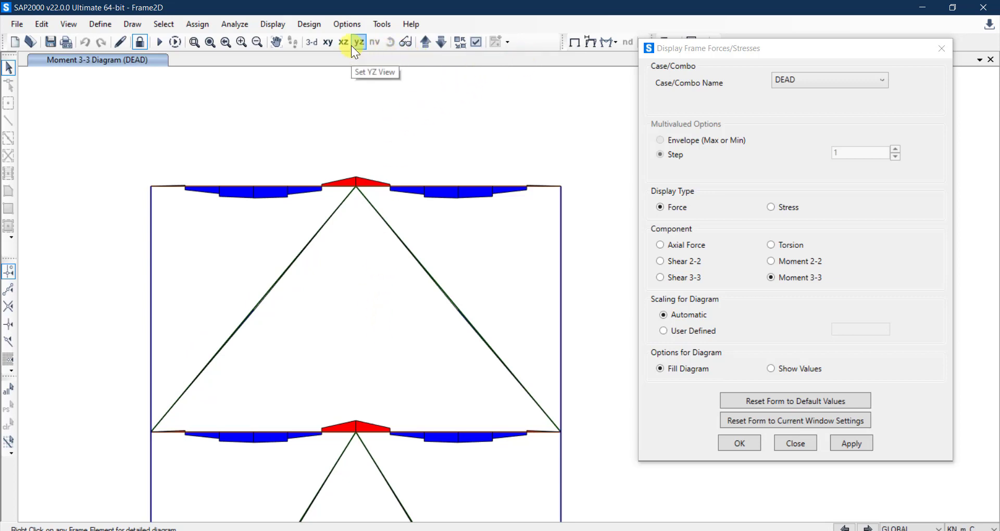
click(679, 365)
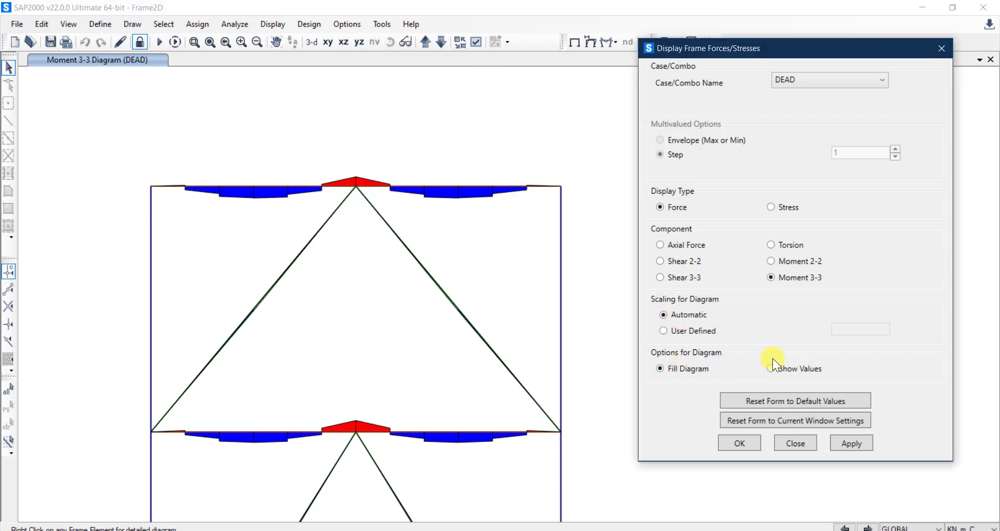
Return to the default 3D view and display the filled Moment 3-3 diagram for the COMB_ENV combination.
click(308, 43)
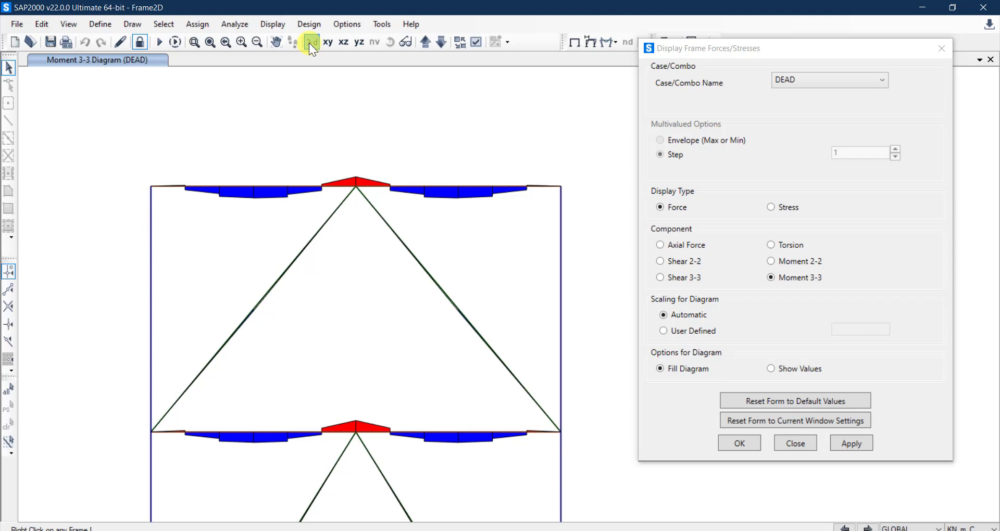
click(311, 43)
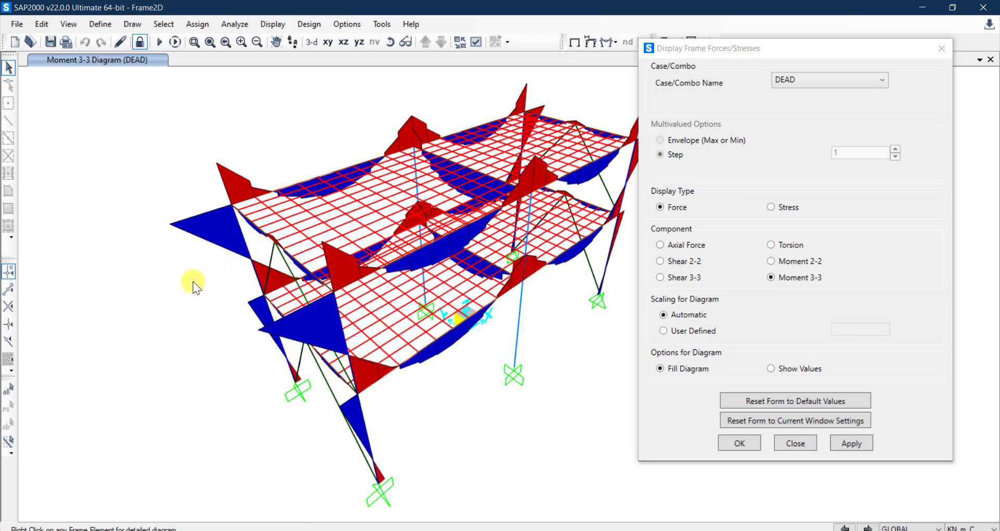
scroll(193, 281, up, 1)
scroll(193, 281, down, 2)
scroll(349, 260, up, 1)
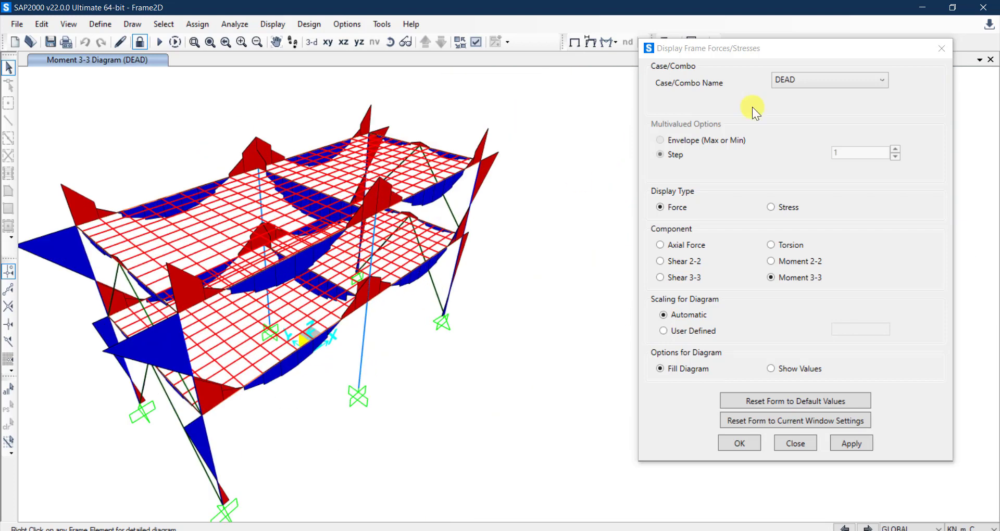
click(820, 73)
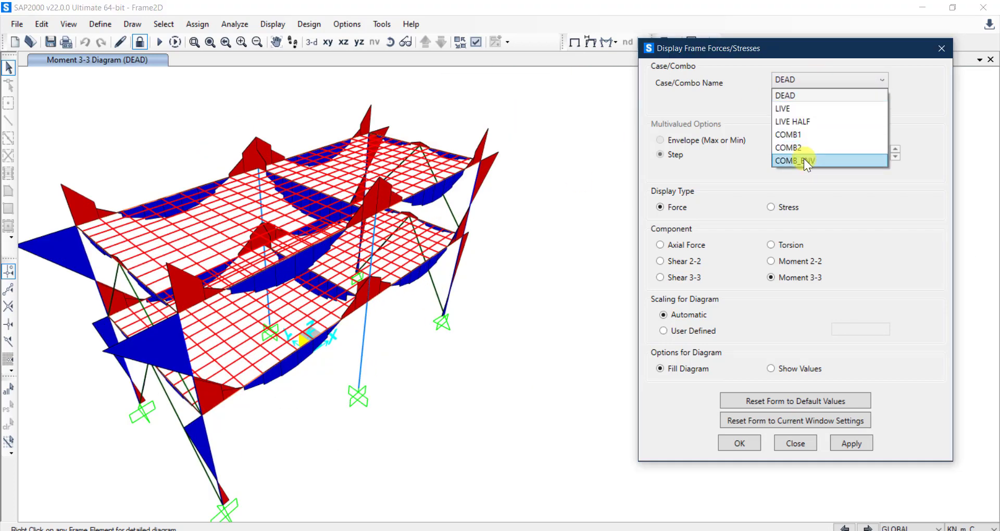
click(804, 158)
click(855, 442)
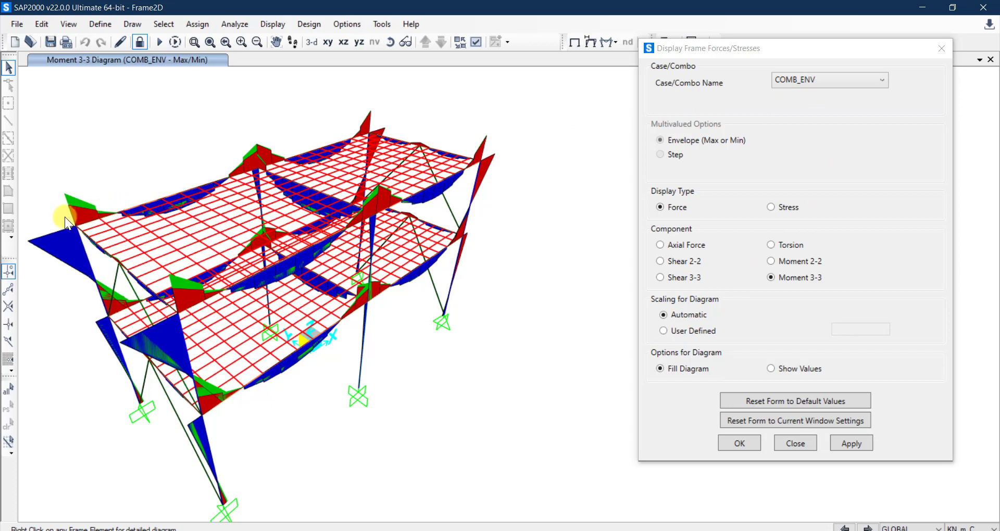
Examine the COMB_ENV maximum and minimum moment envelope in the XZ elevation and review the selectable cases and combinations.
click(345, 46)
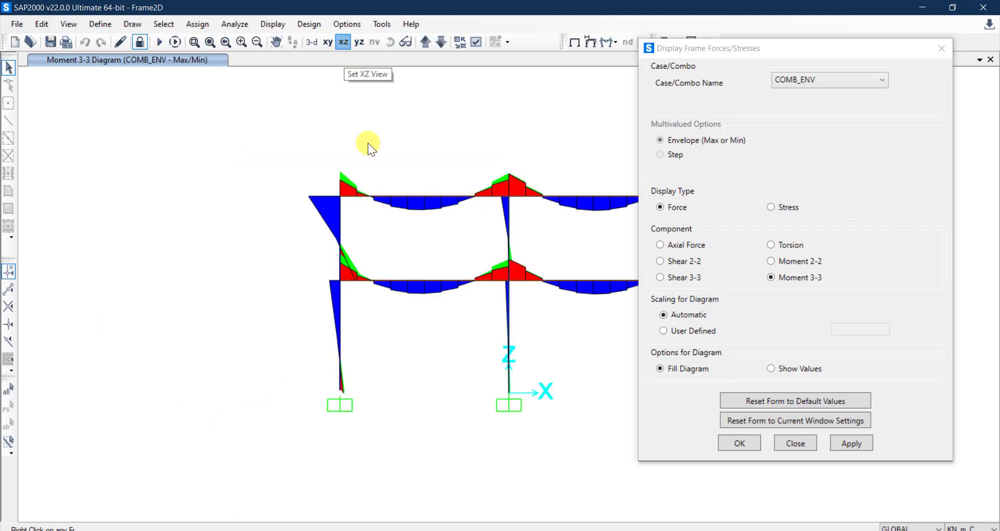
scroll(424, 194, down, 4)
scroll(266, 183, up, 6)
scroll(267, 183, up, 3)
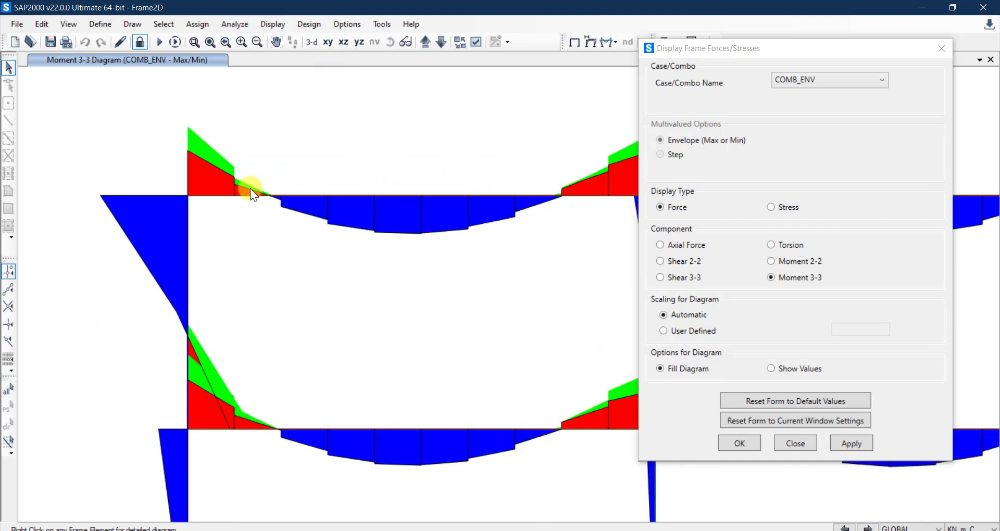
scroll(242, 213, down, 4)
scroll(392, 179, up, 4)
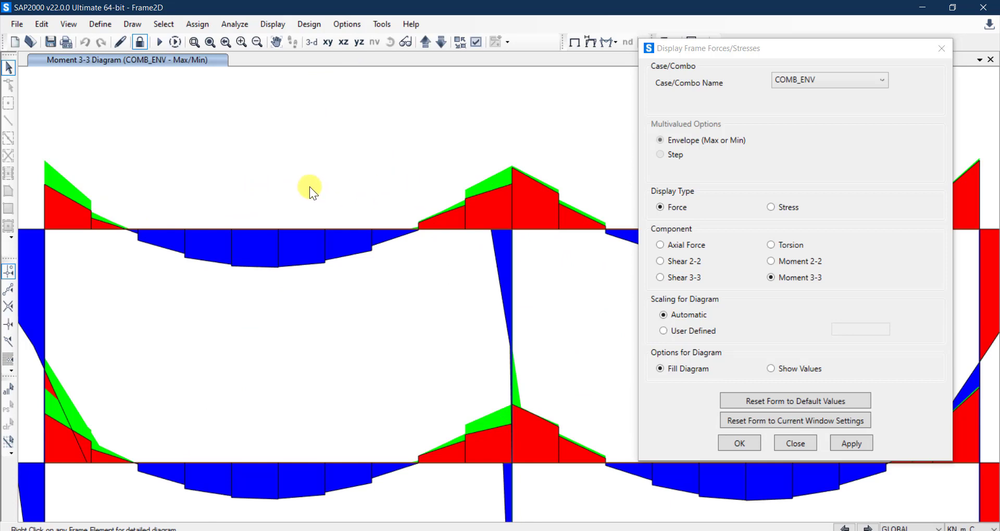
click(835, 80)
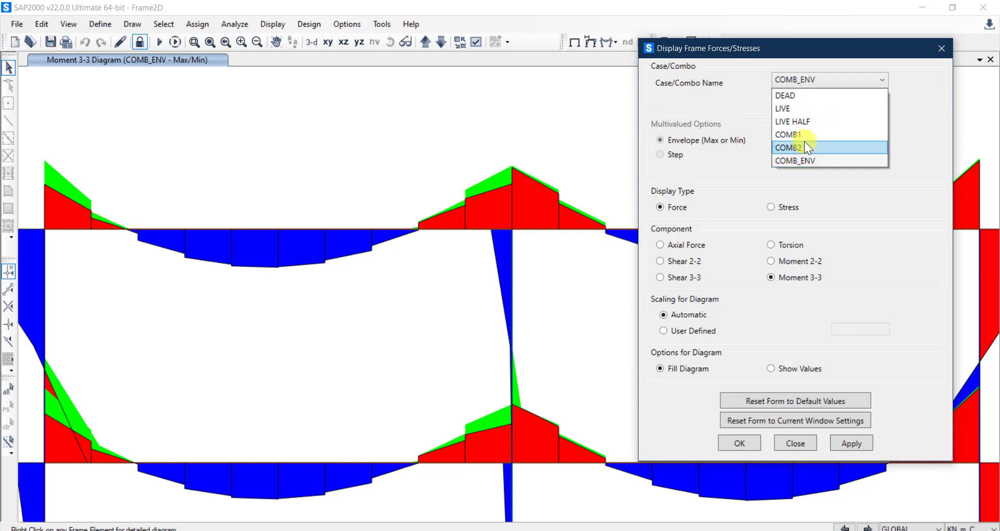
click(827, 79)
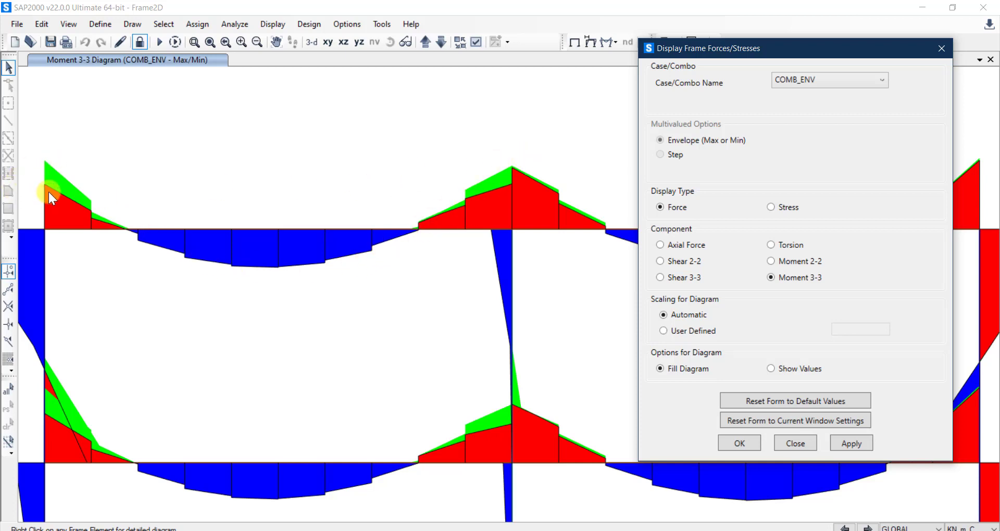
mouse_move(55, 229)
Display the filled Moment 3-3 diagram for the DEAD case in the default 3D view, close up on the beams.
click(827, 79)
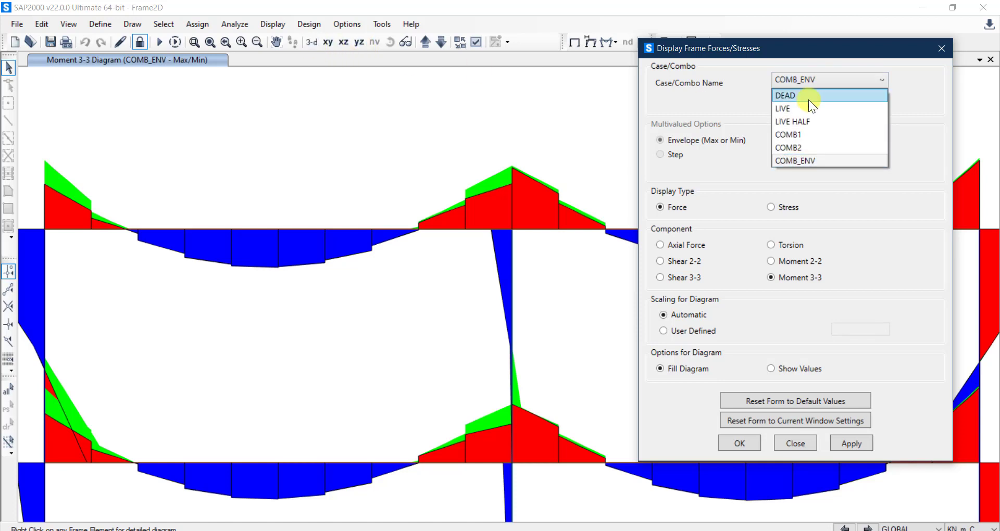
click(809, 97)
click(852, 444)
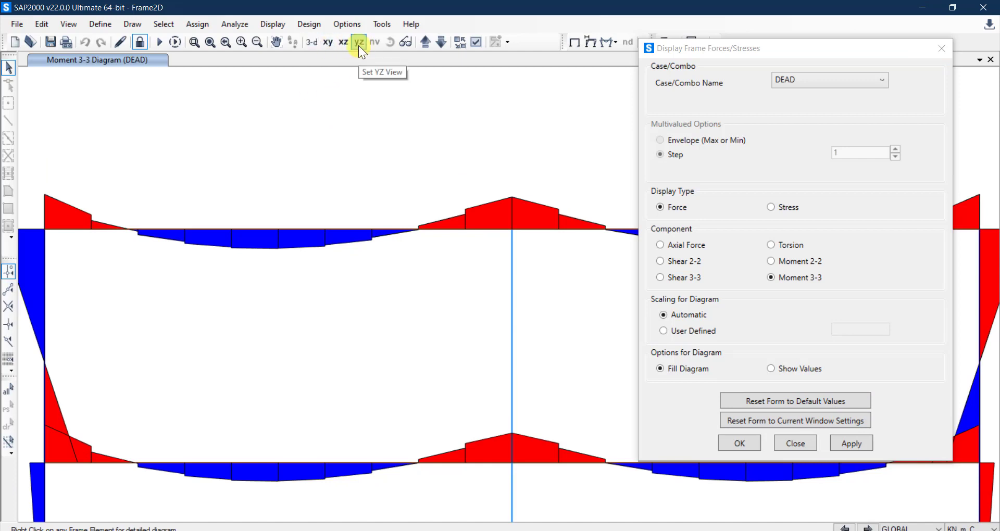
click(316, 45)
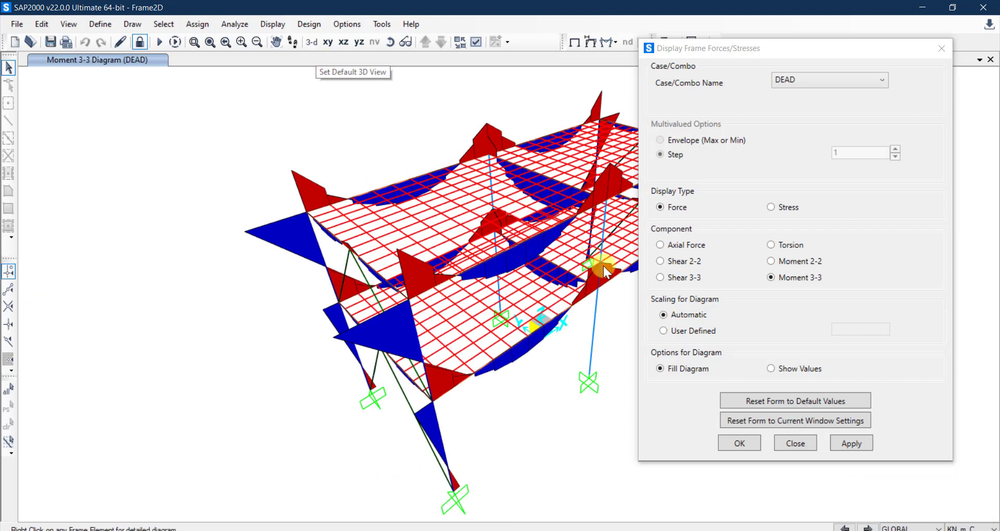
scroll(634, 277, down, 3)
scroll(486, 261, up, 5)
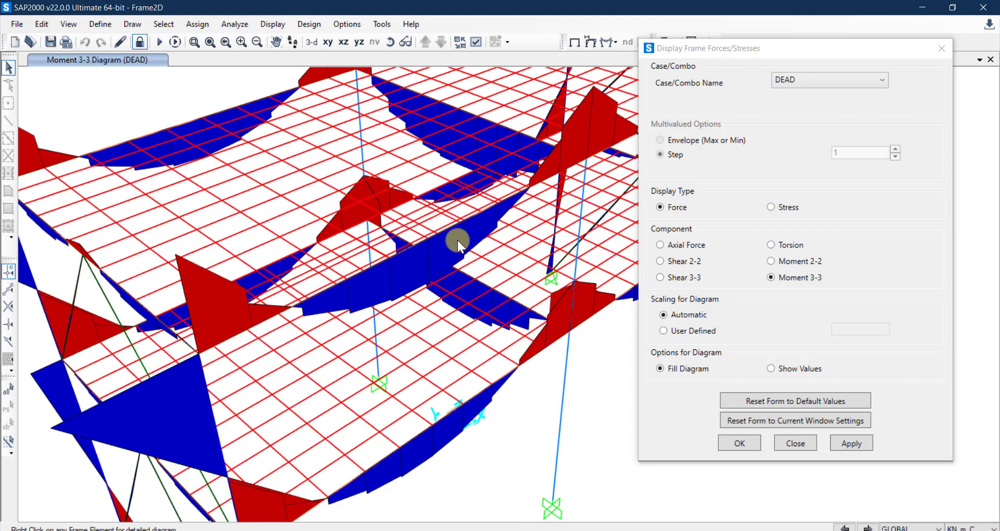
Open the detailed diagrams of Frame Object 14 and read its shear, moment and deflection at different locations along the beam.
right_click(423, 243)
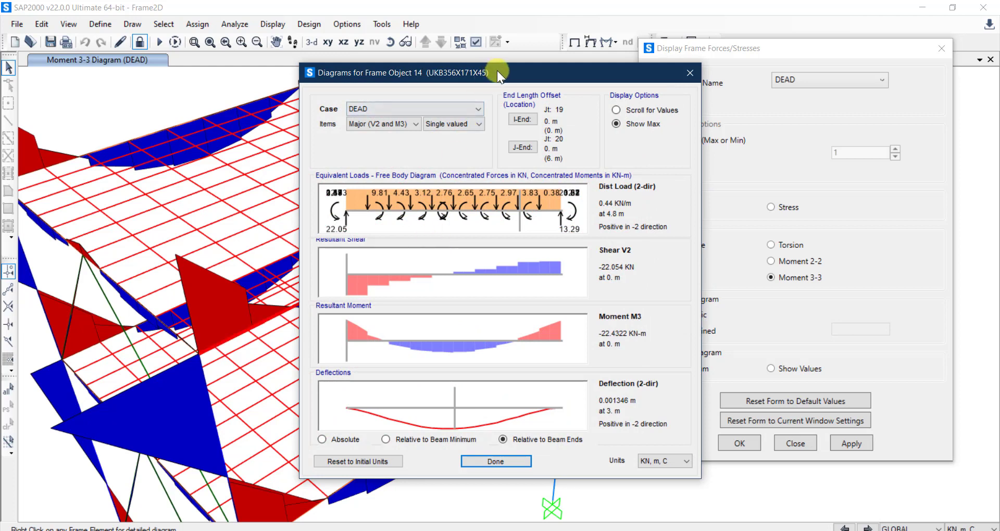
drag(497, 70, 467, 65)
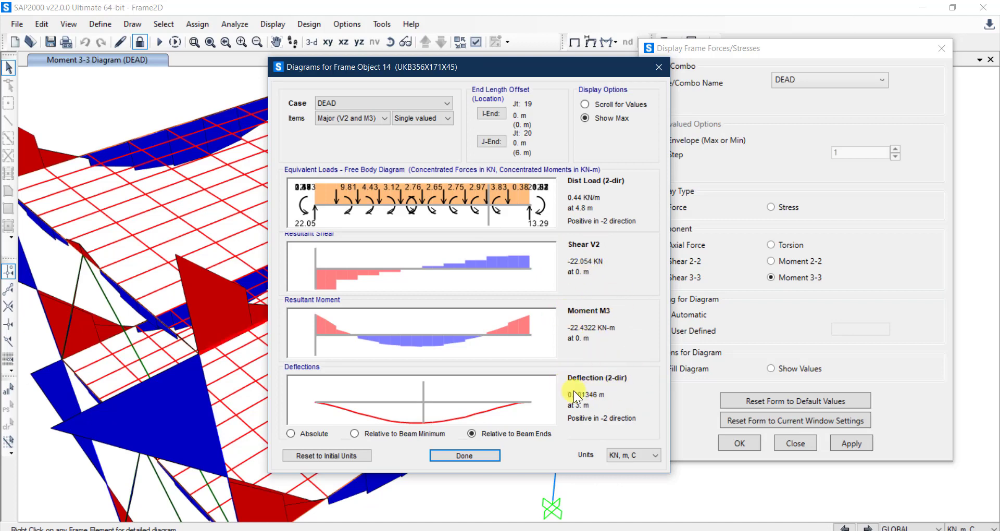
click(441, 405)
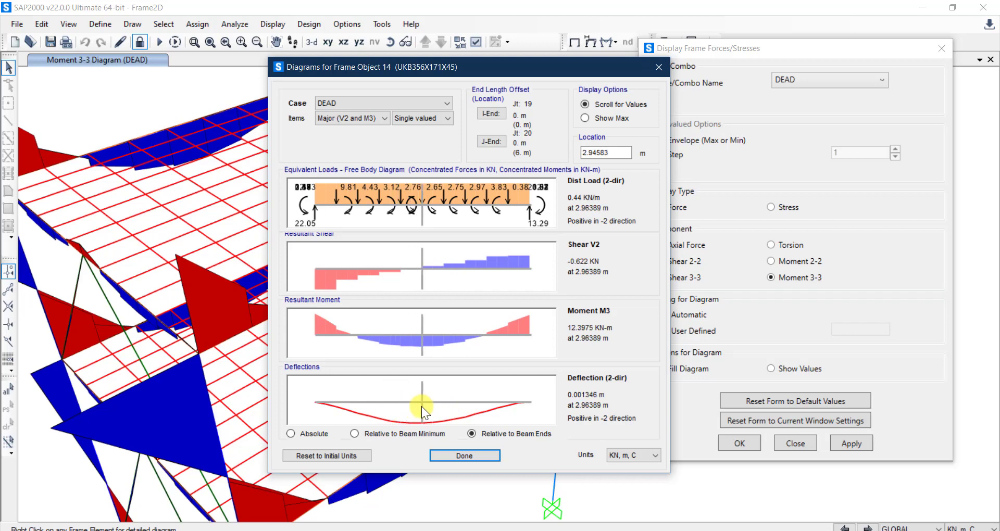
click(628, 152)
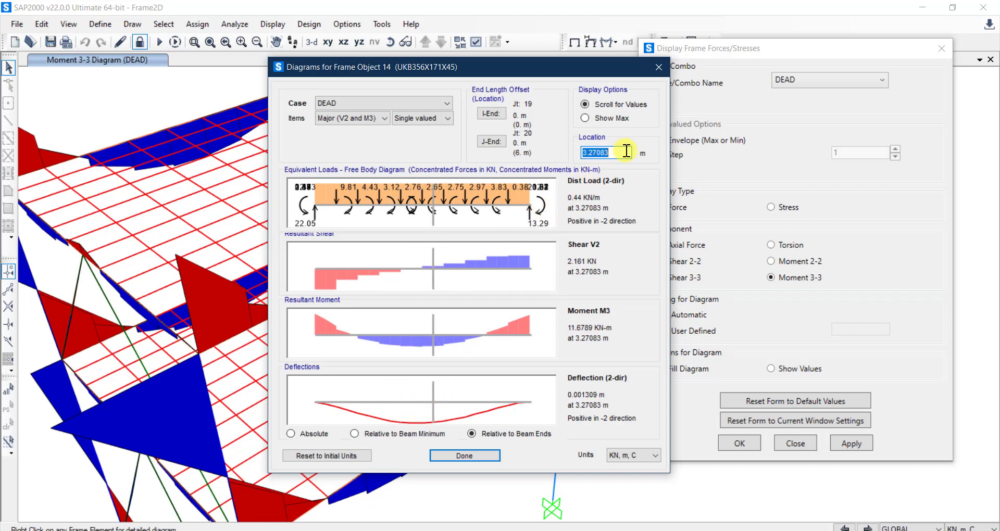
click(626, 152)
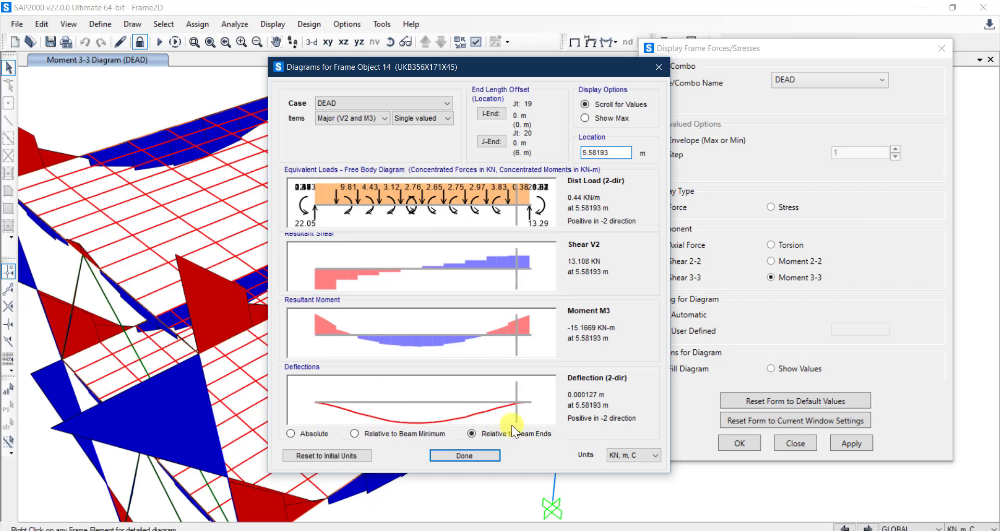
Review the load case, force item and location options in the detailed diagrams of Frame Object 14.
click(371, 103)
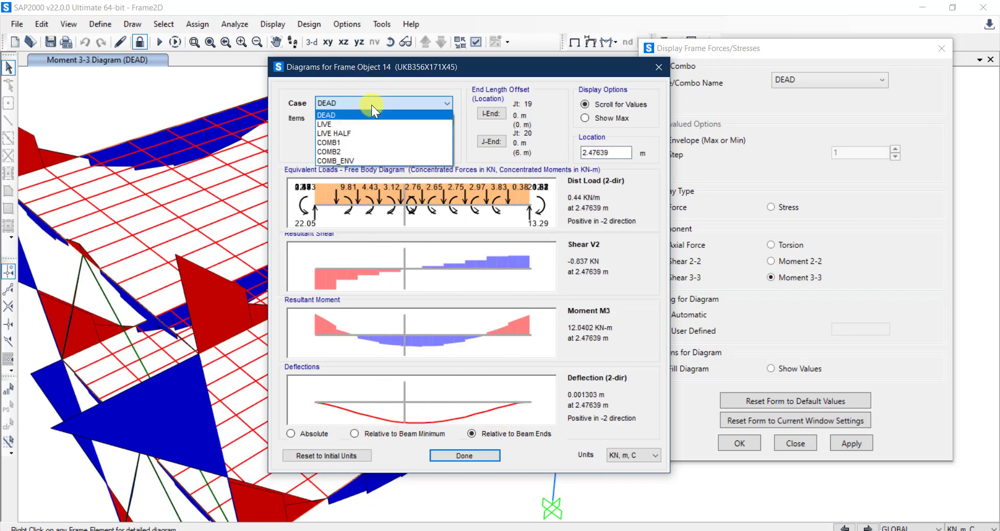
click(372, 105)
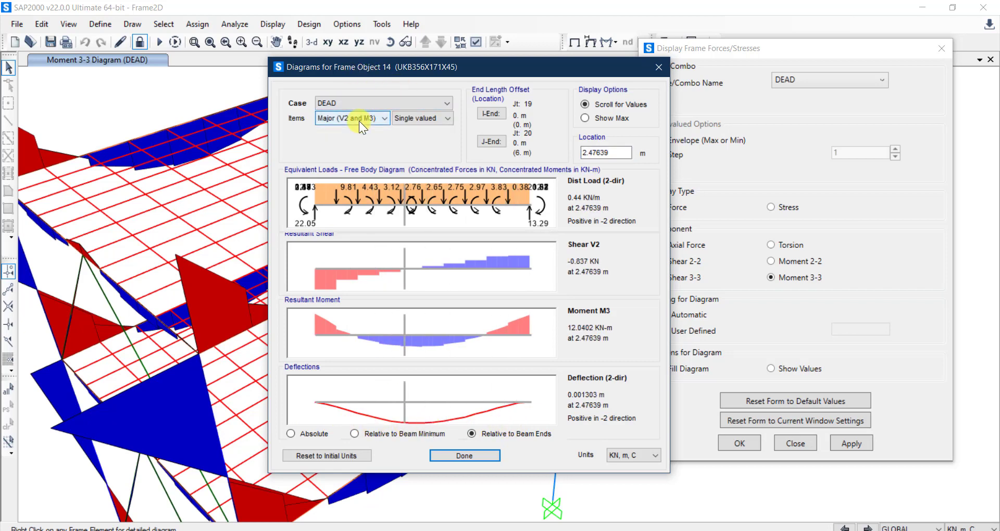
click(358, 121)
click(359, 119)
double_click(594, 152)
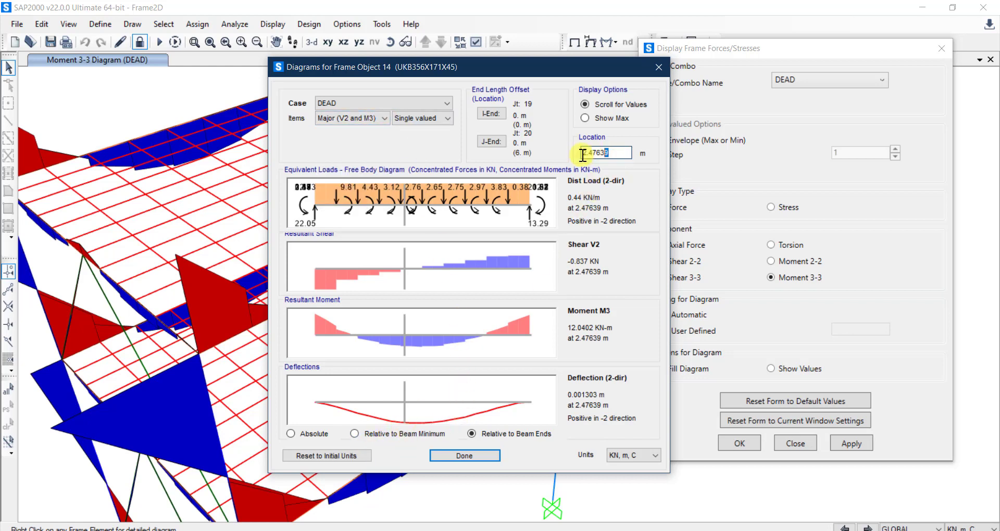
click(505, 431)
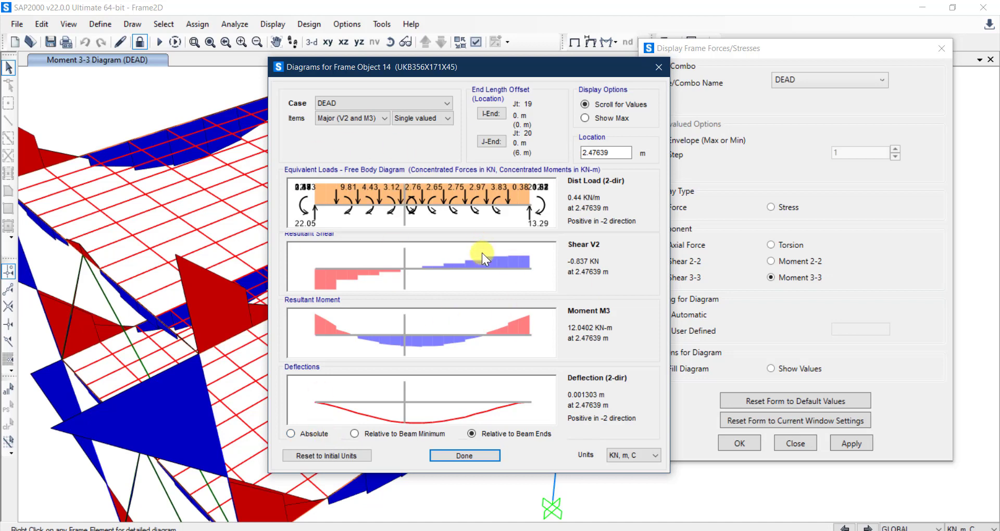
Close the Frame Object 14 diagrams and the frame forces settings, and restore the default 3D view.
click(659, 65)
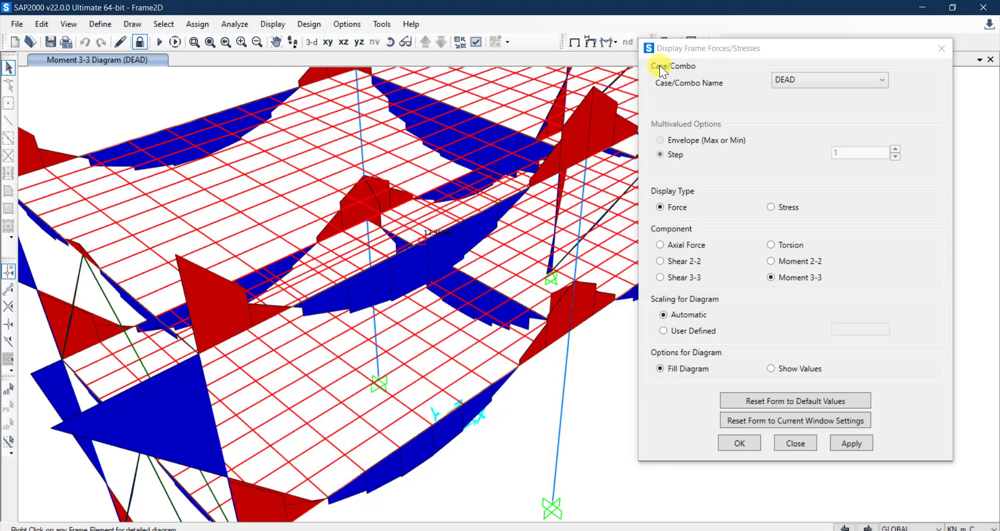
click(749, 448)
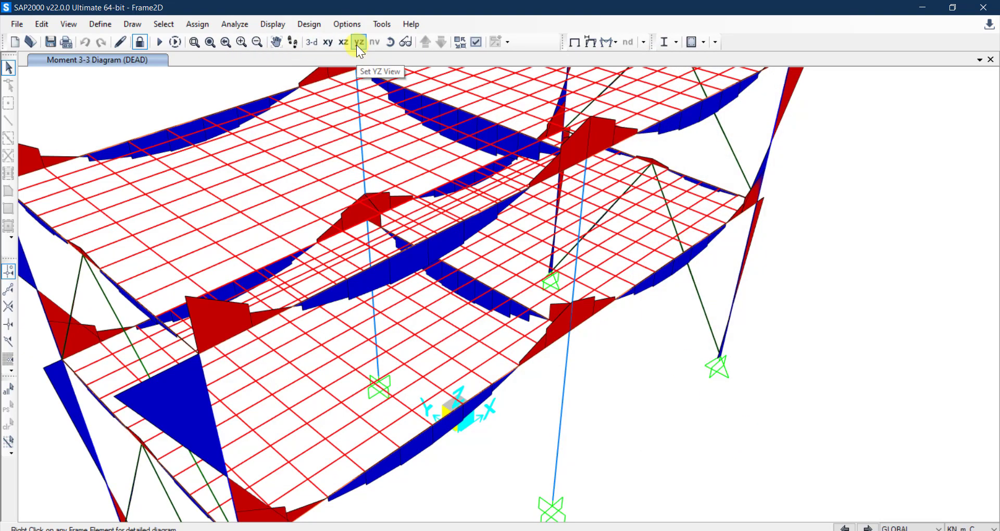
click(310, 43)
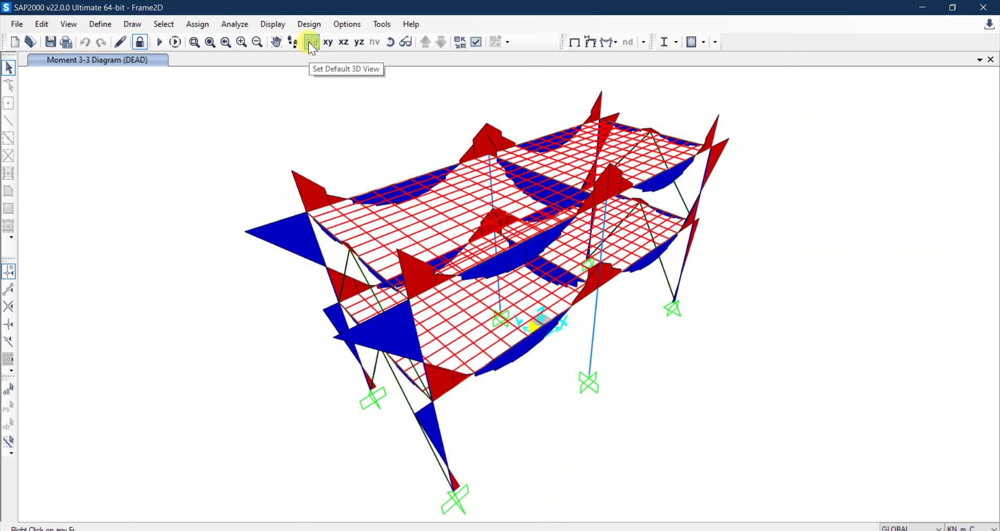
Open the shell stress display settings for the DEAD case with Resultant Forces as the component type.
click(606, 48)
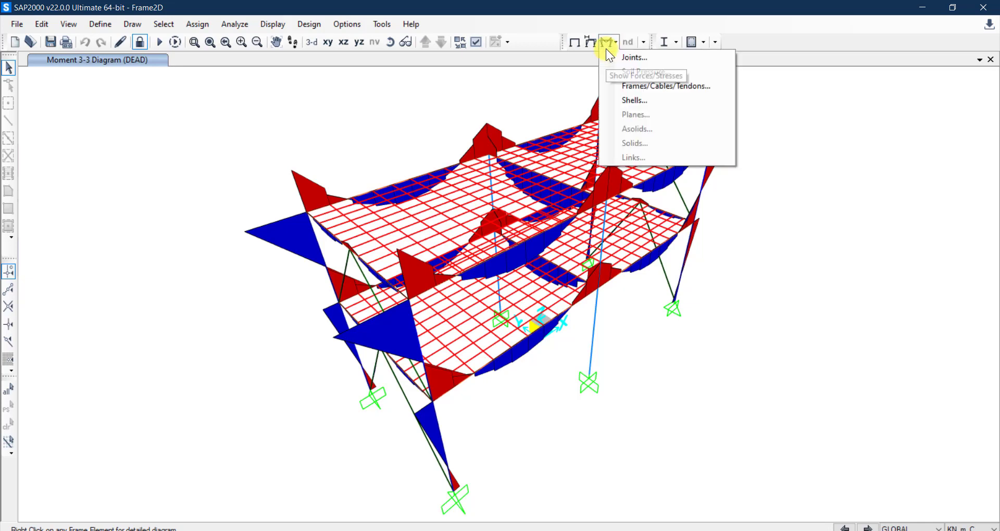
click(651, 100)
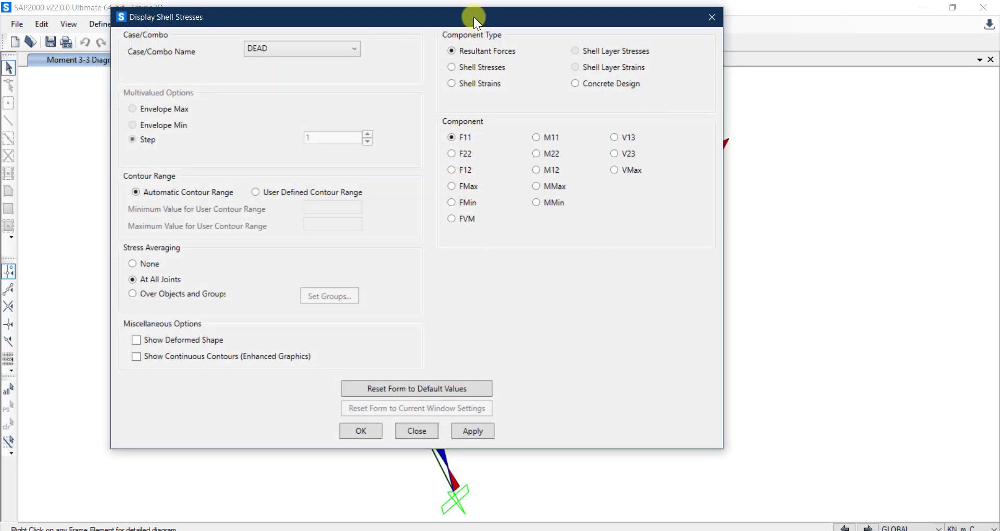
drag(473, 17, 709, 62)
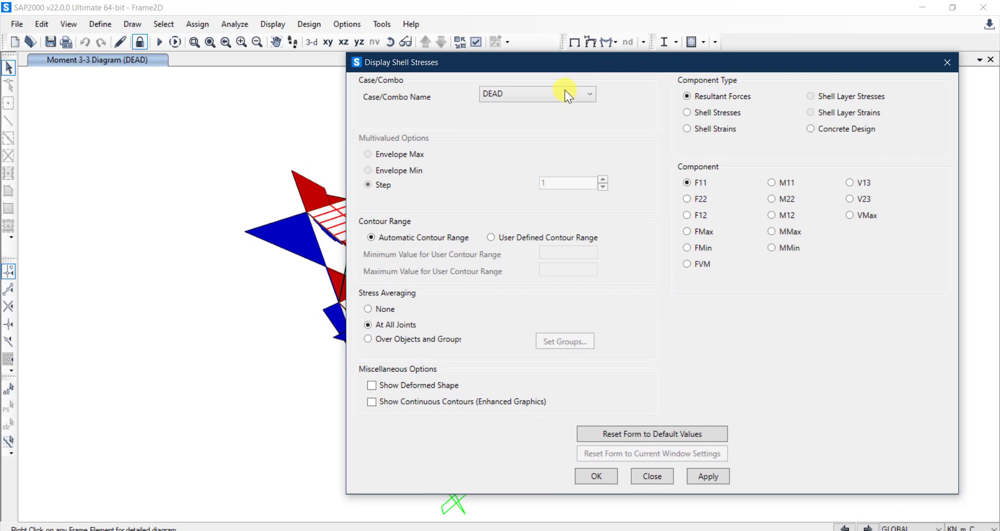
click(559, 91)
click(558, 91)
click(728, 93)
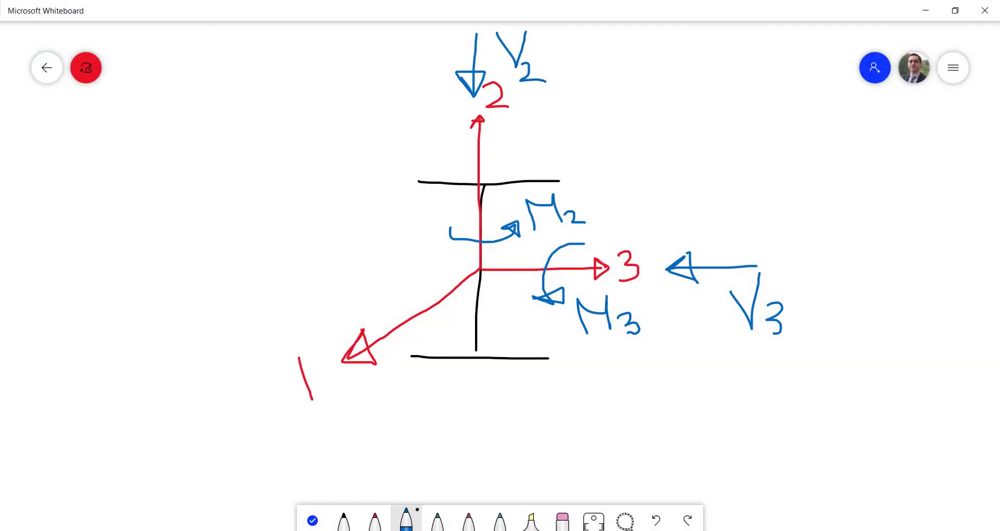
Switch to Microsoft Whiteboard and sketch a black four-sided shell panel with corner supports beside the I-section drawing.
ctrl+scroll(214, 319, down, 5)
ctrl+scroll(889, 314, up, 2)
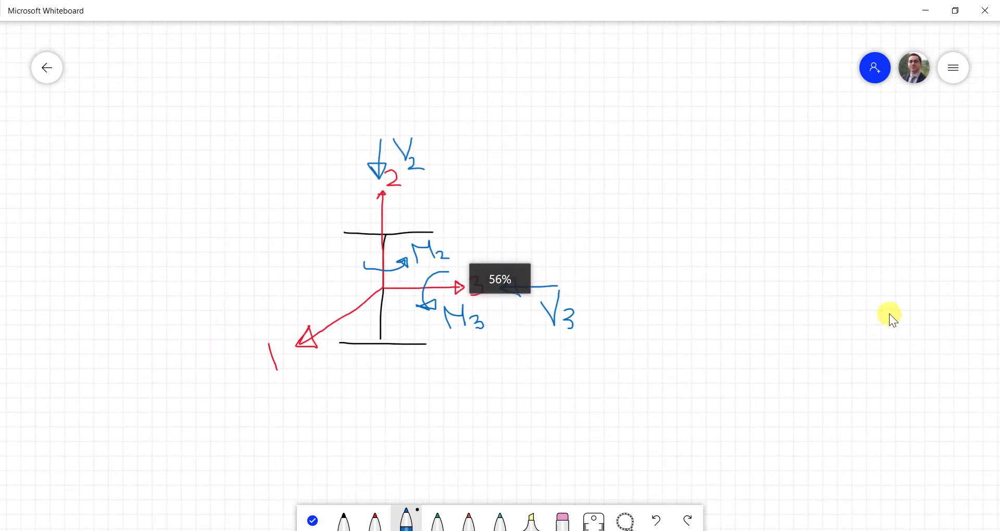
click(343, 518)
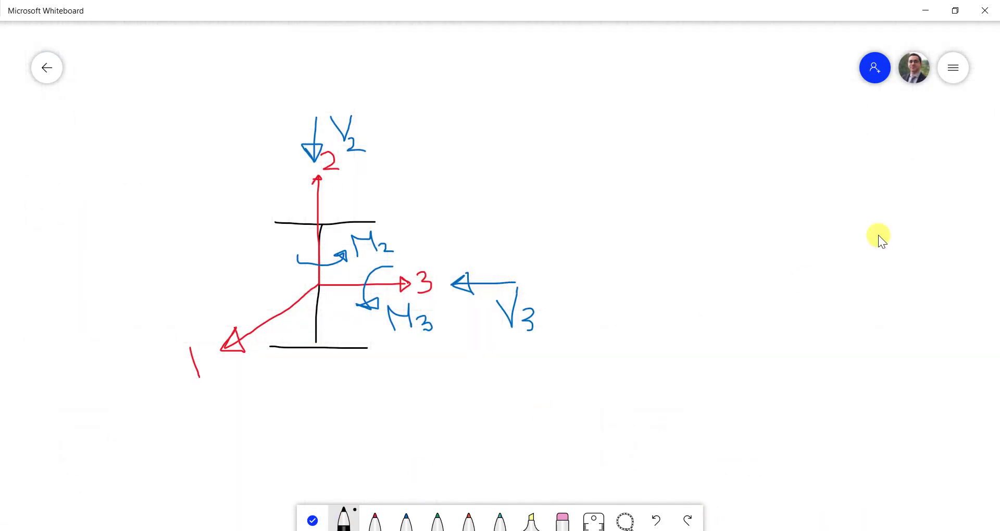
mouse_move(739, 173)
mouse_down()
mouse_move(635, 297)
mouse_move(871, 318)
mouse_move(966, 158)
mouse_move(756, 136)
mouse_move(718, 190)
mouse_up()
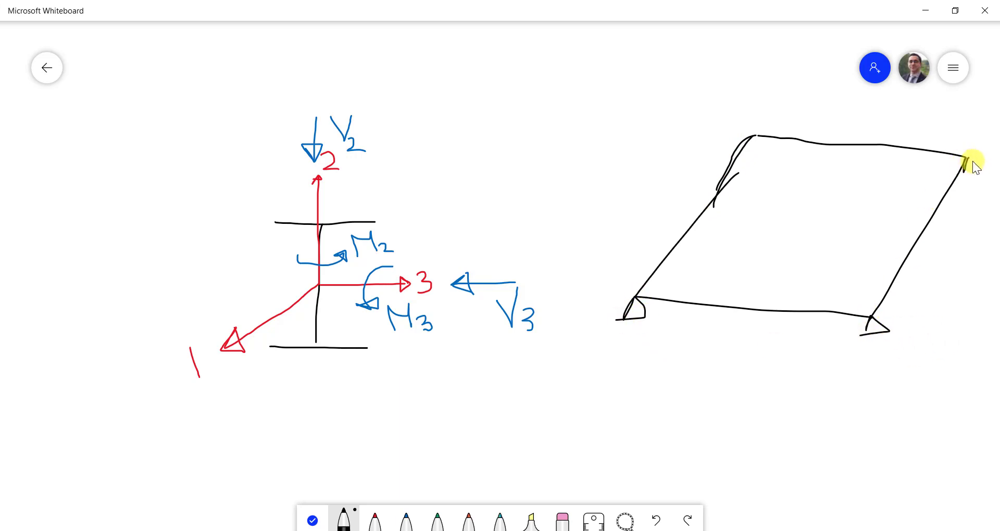
drag(970, 161, 961, 176)
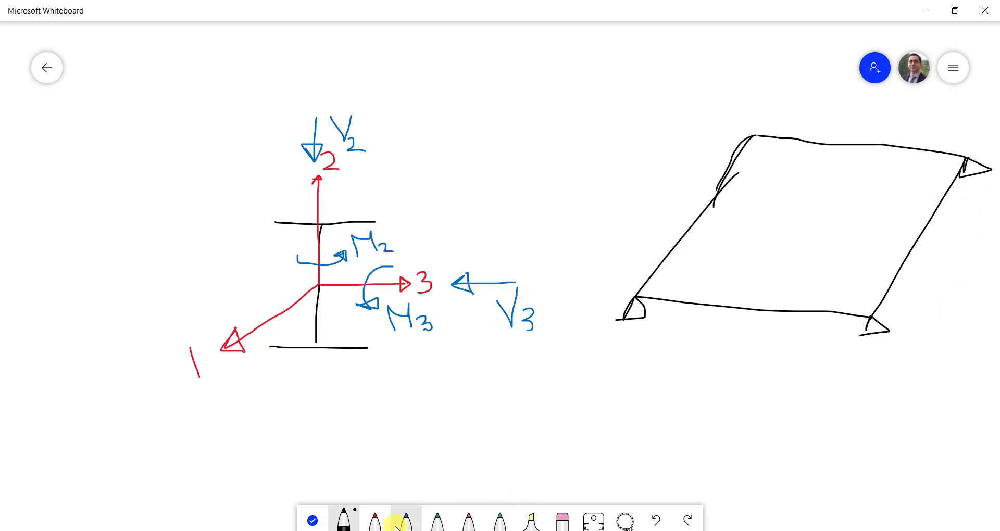
Draw the shell panel's local axes 1, 2 and 3 in red and its moments M22 and M11 in blue.
click(375, 521)
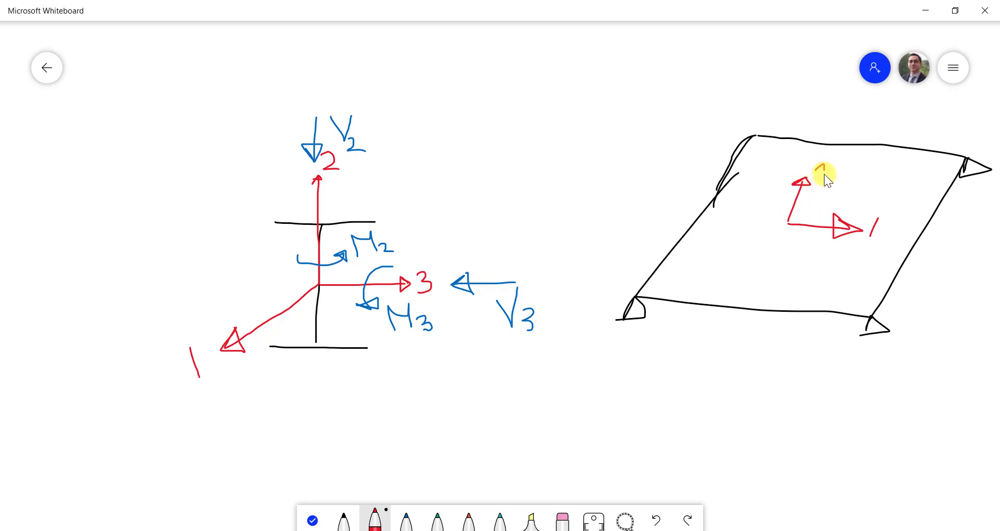
drag(782, 213, 752, 115)
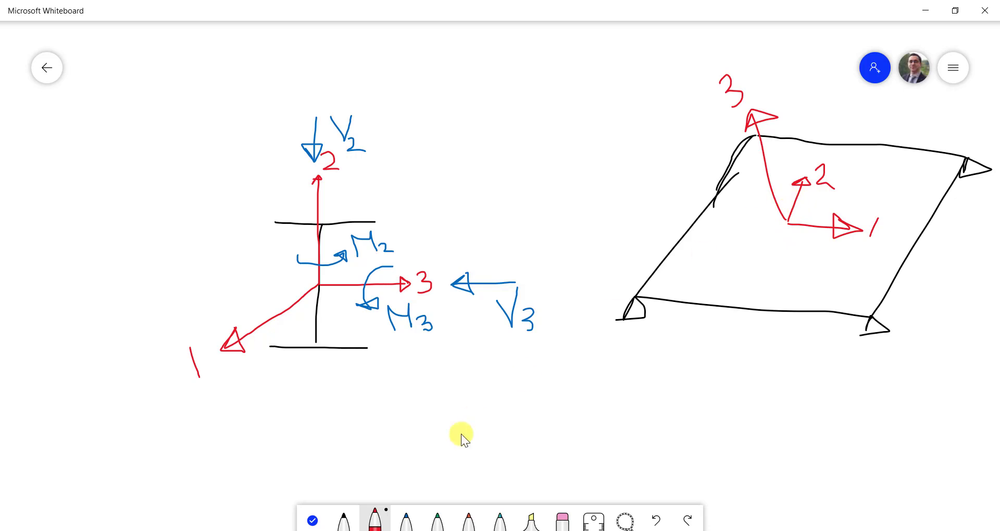
click(407, 521)
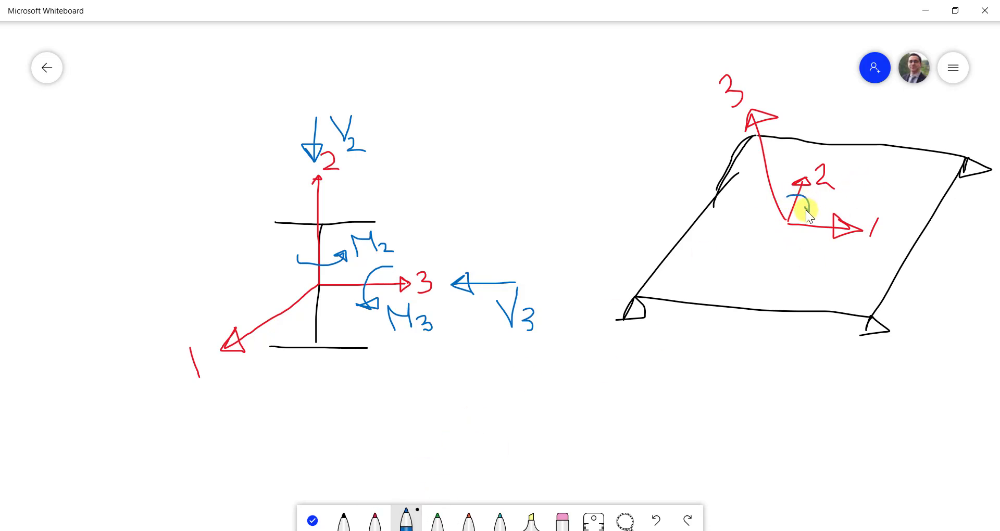
drag(805, 206, 814, 207)
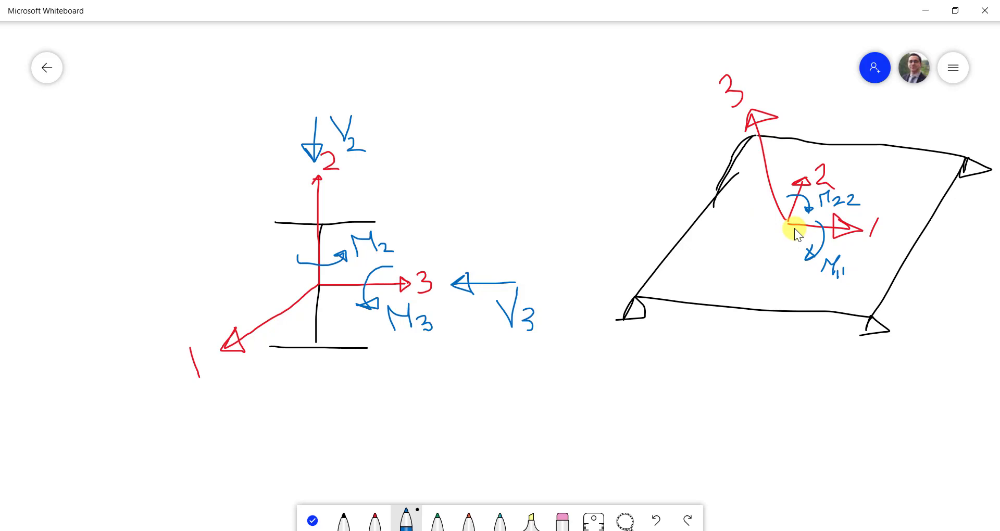
Switch back to SAP2000 and display the resultant M11 shell contours for the DEAD case.
click(923, 15)
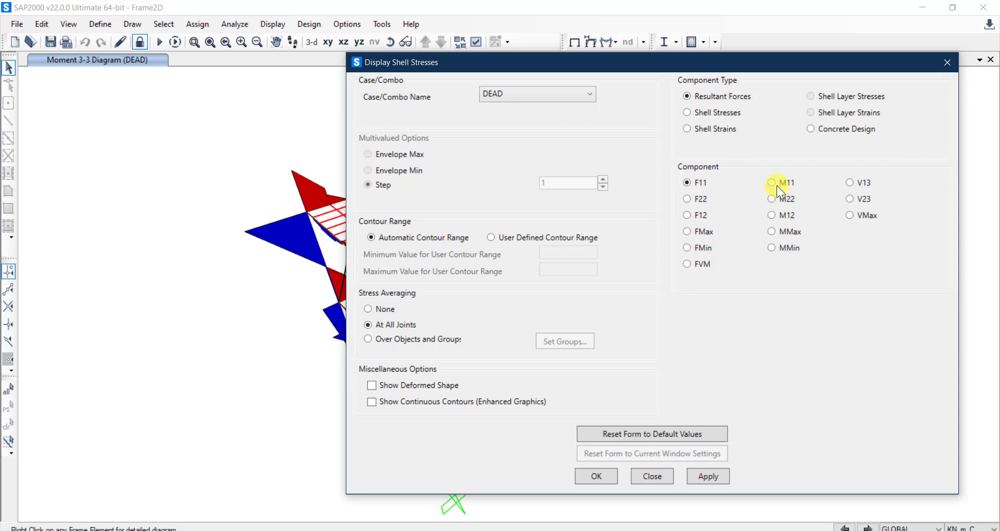
click(699, 480)
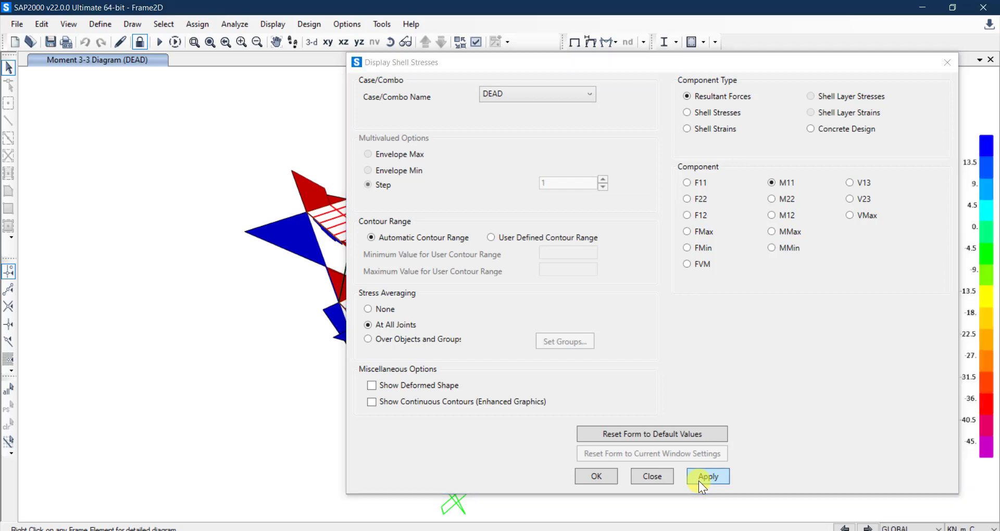
click(596, 475)
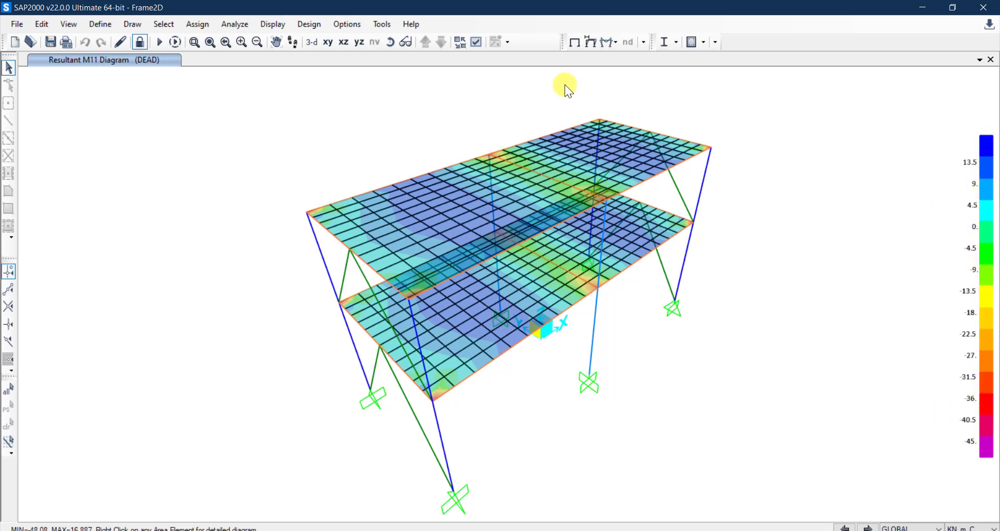
Show the M11 contours in the XY plan view, moving up through both slab levels and inspecting the upper slab's midspan.
click(333, 42)
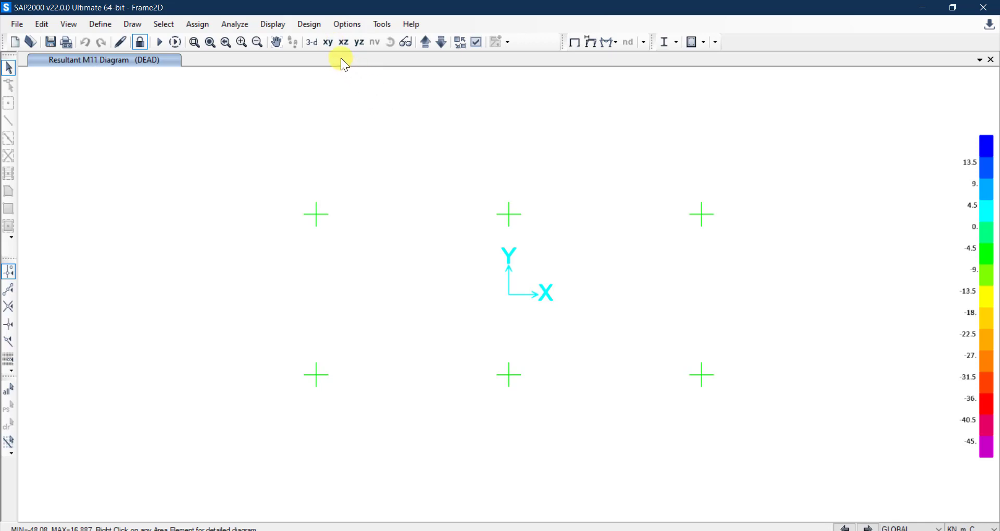
click(429, 44)
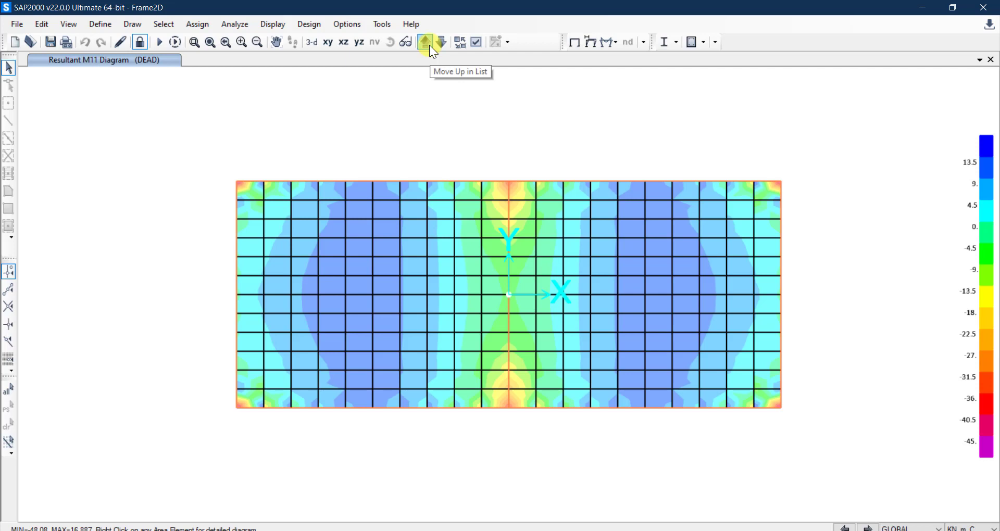
click(429, 45)
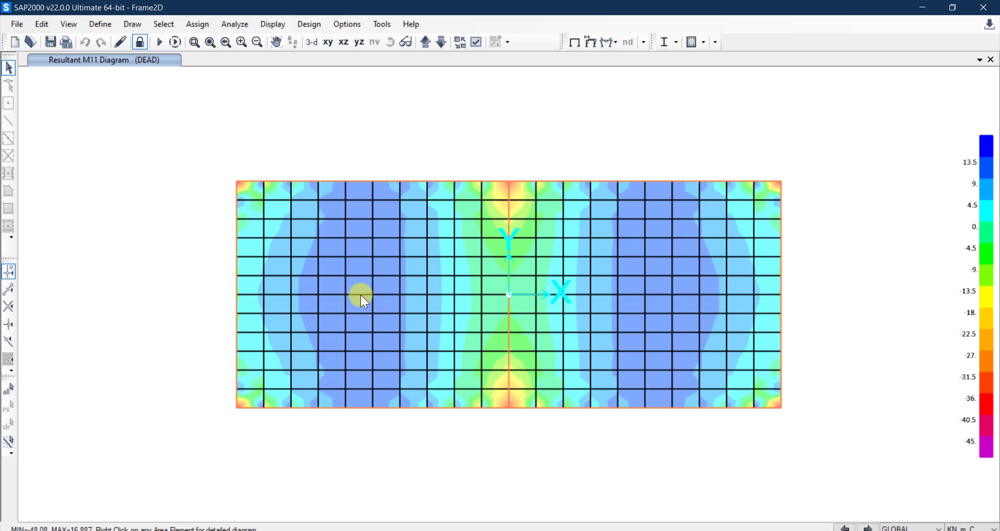
mouse_move(361, 298)
Display the resultant M22 shell contours for DEAD on the upper slab plan and inspect them across the slab.
click(604, 43)
click(636, 98)
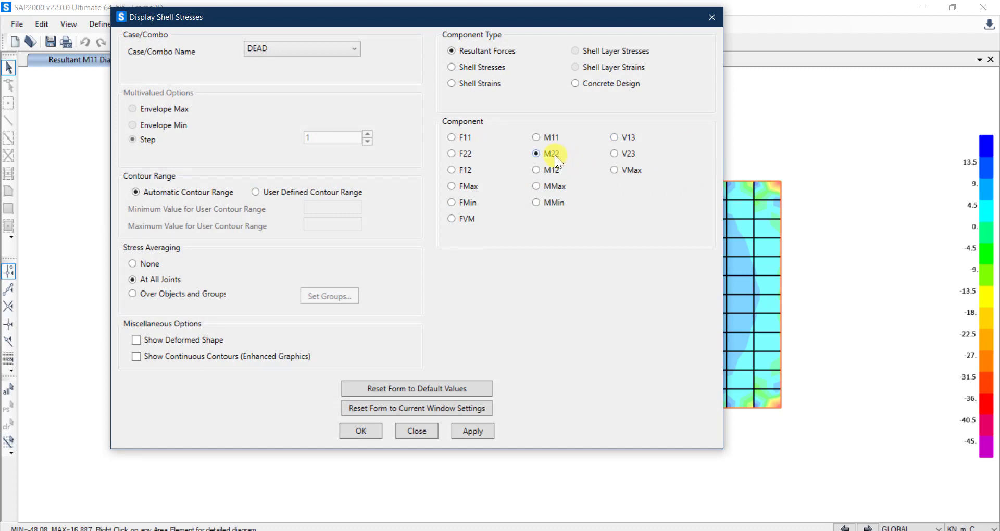
click(486, 432)
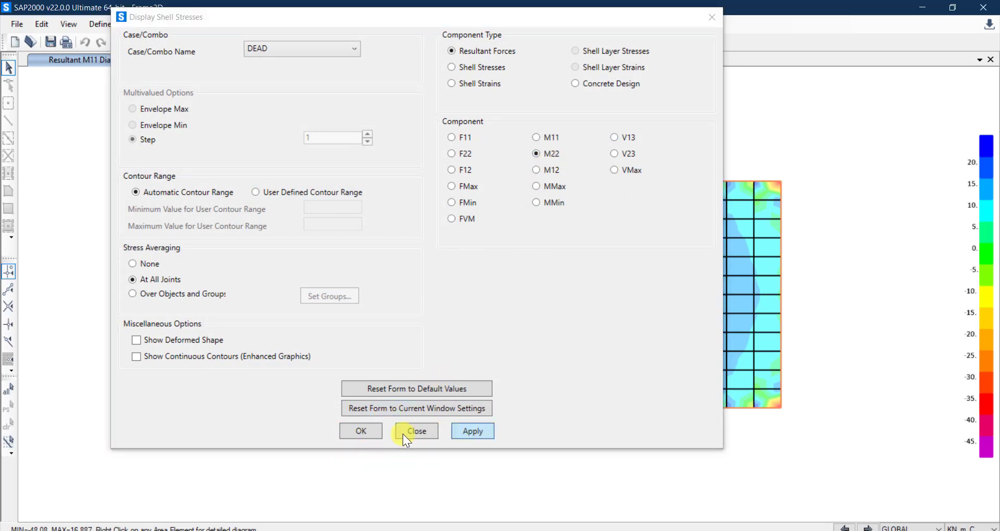
click(373, 432)
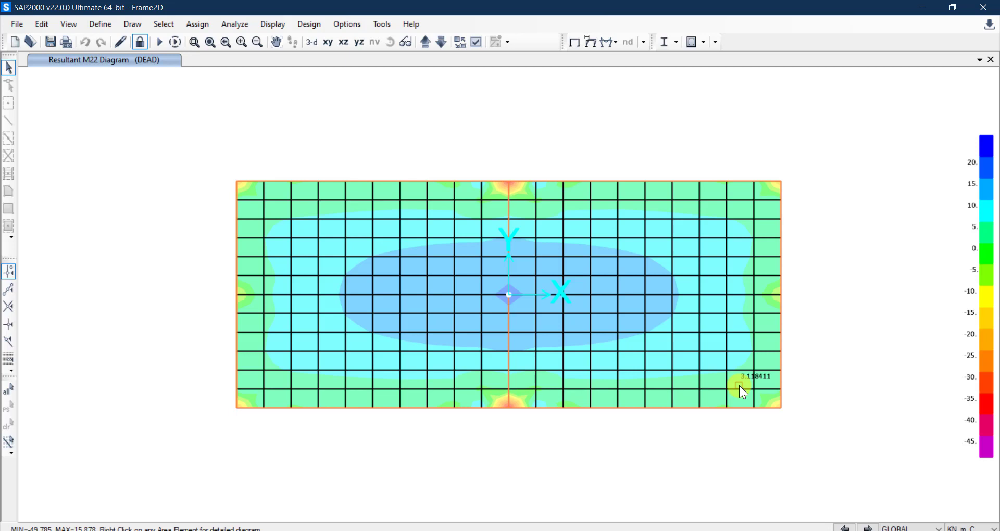
Display the resultant F11 shell contours for DEAD, keeping the settings dialog clear of part of the slab.
click(610, 42)
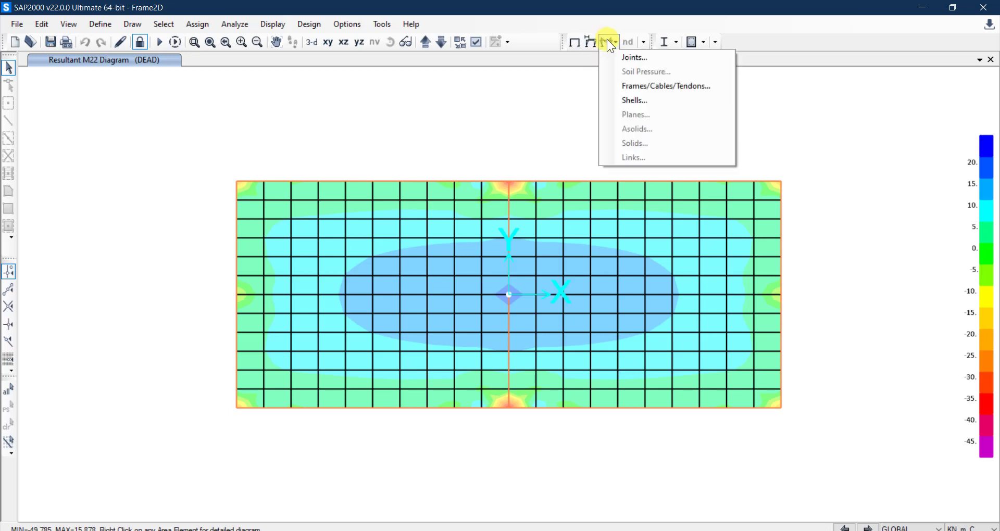
click(637, 100)
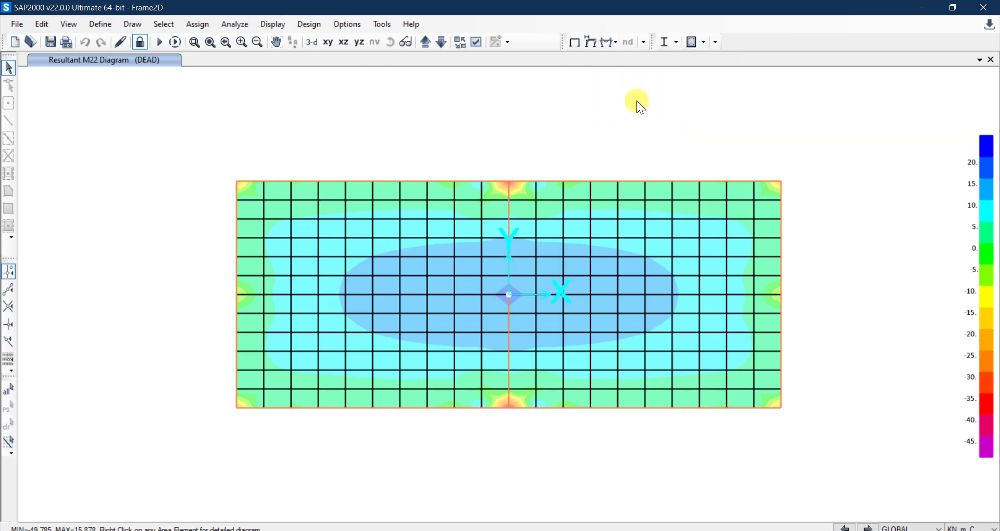
drag(530, 20, 806, 47)
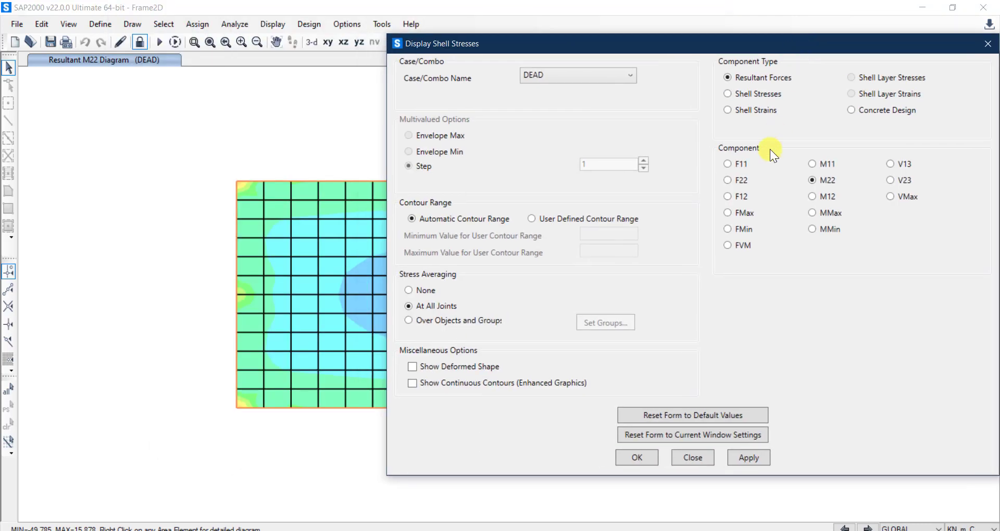
click(744, 461)
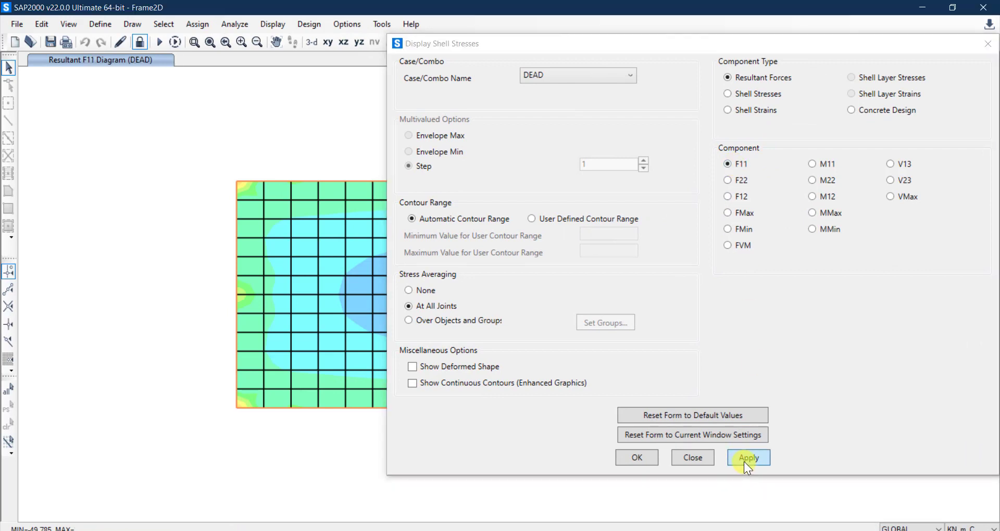
drag(697, 51, 667, 63)
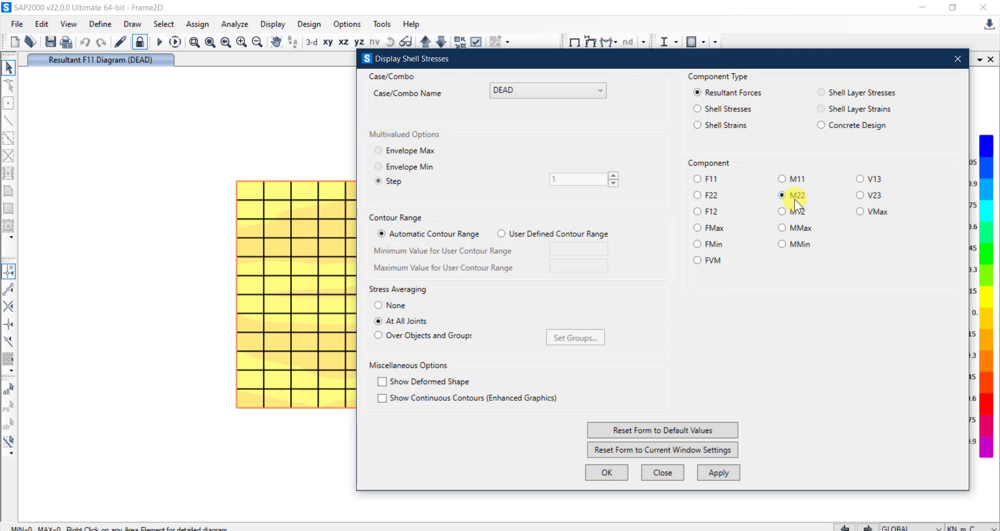
Display the shell stress S11 contours on the visible face for the DEAD case.
click(740, 110)
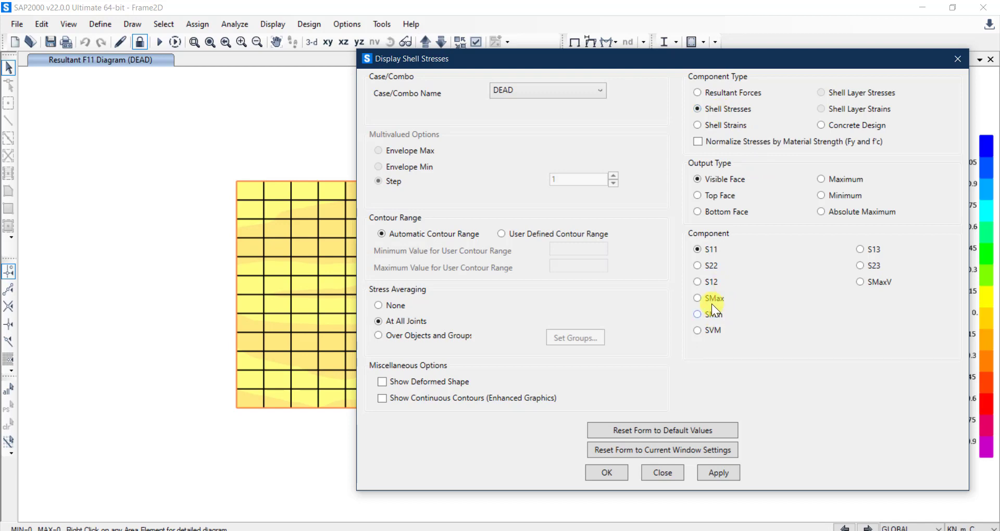
click(721, 472)
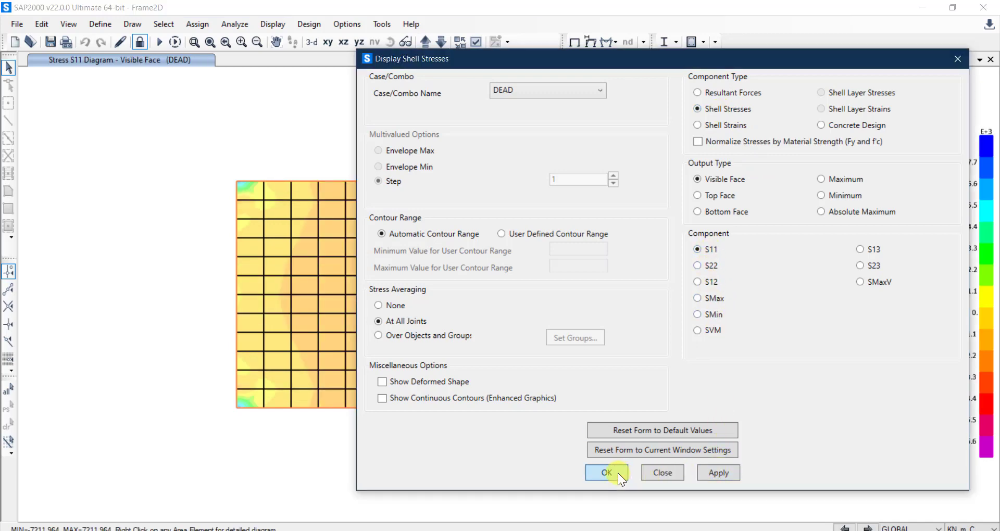
click(607, 472)
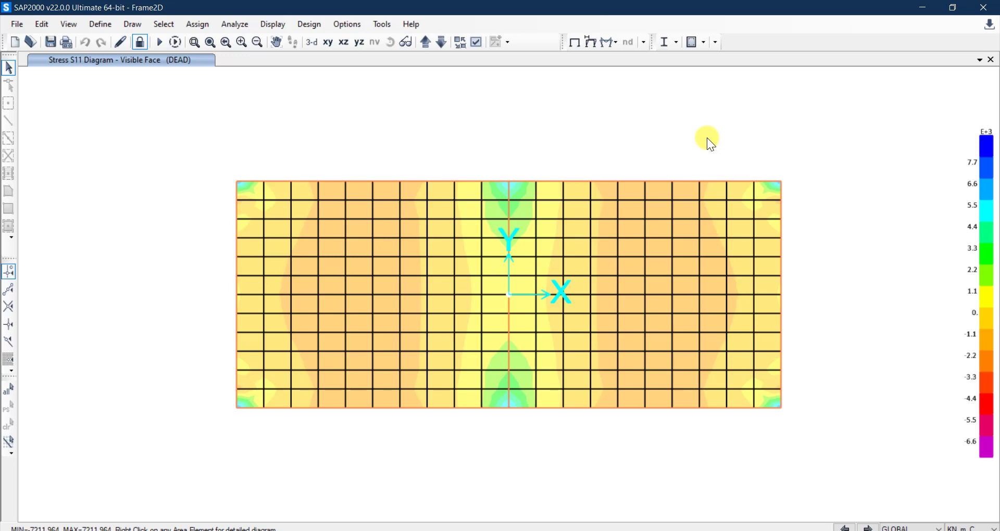
Normalize the displayed S11 shell stresses by material strength (Fy and f'c) for the DEAD case.
click(611, 45)
click(640, 97)
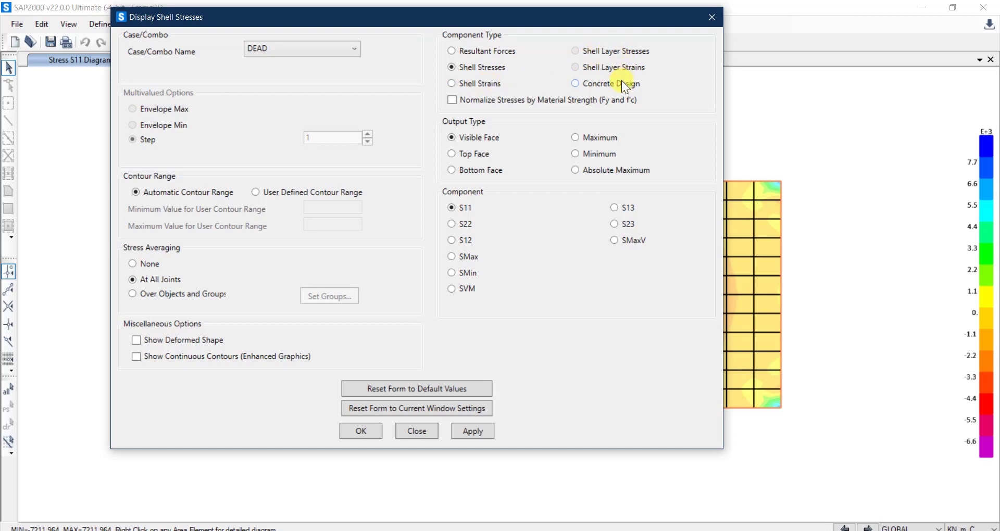
click(517, 99)
click(476, 434)
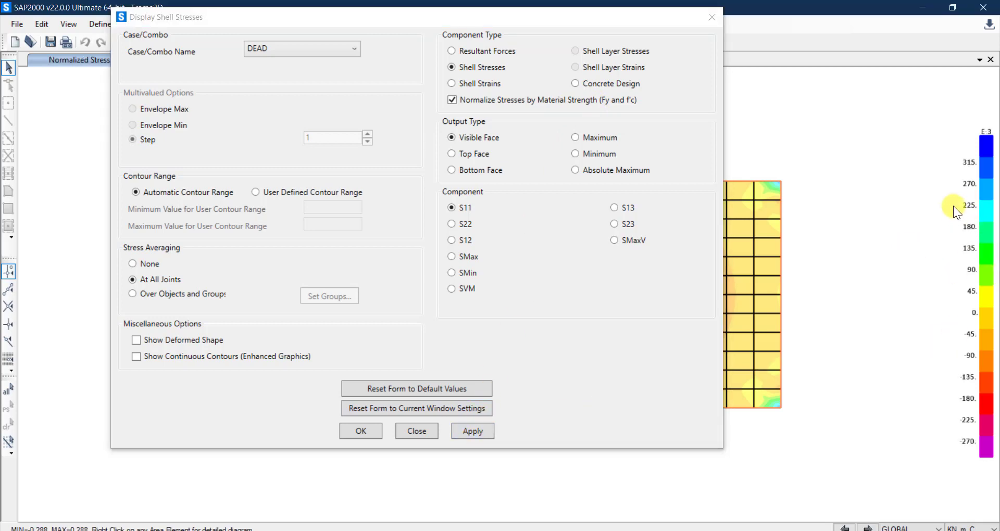
click(370, 433)
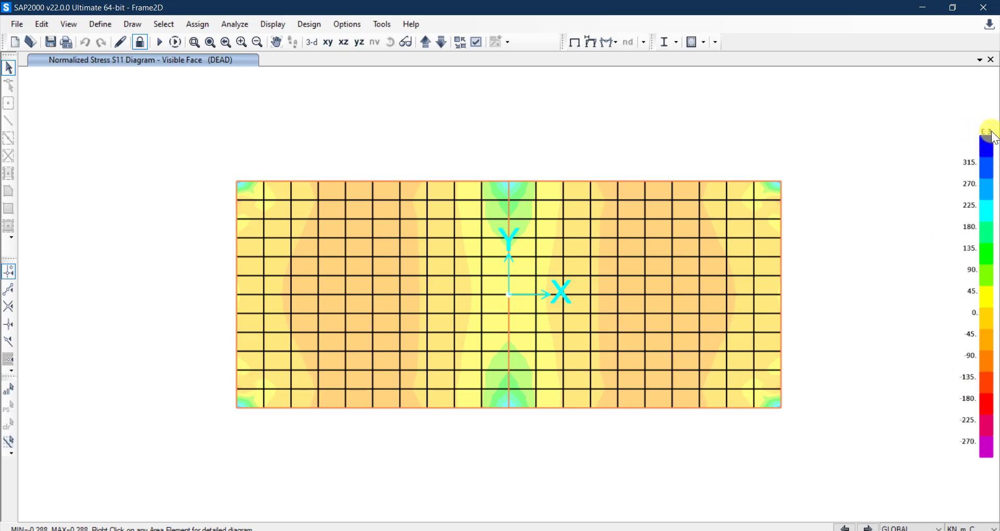
Display the S11 shell stresses for DEAD without normalization by material strength and show the whole model in 3D.
mouse_move(601, 351)
click(611, 44)
click(644, 99)
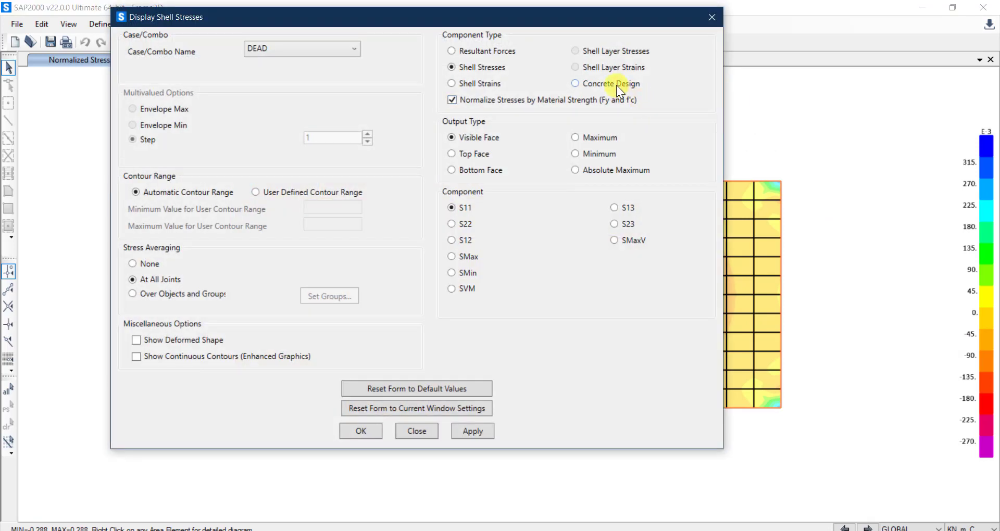
click(509, 101)
click(360, 432)
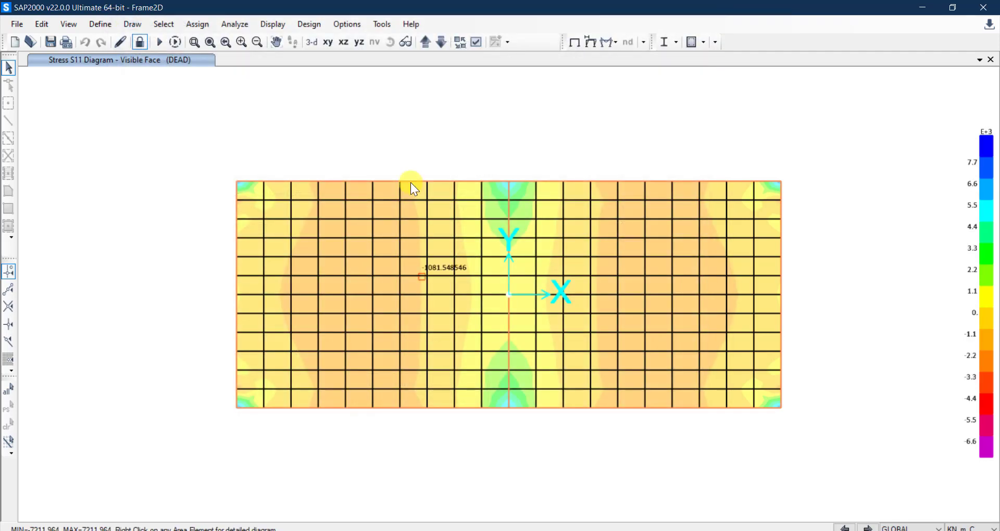
click(313, 42)
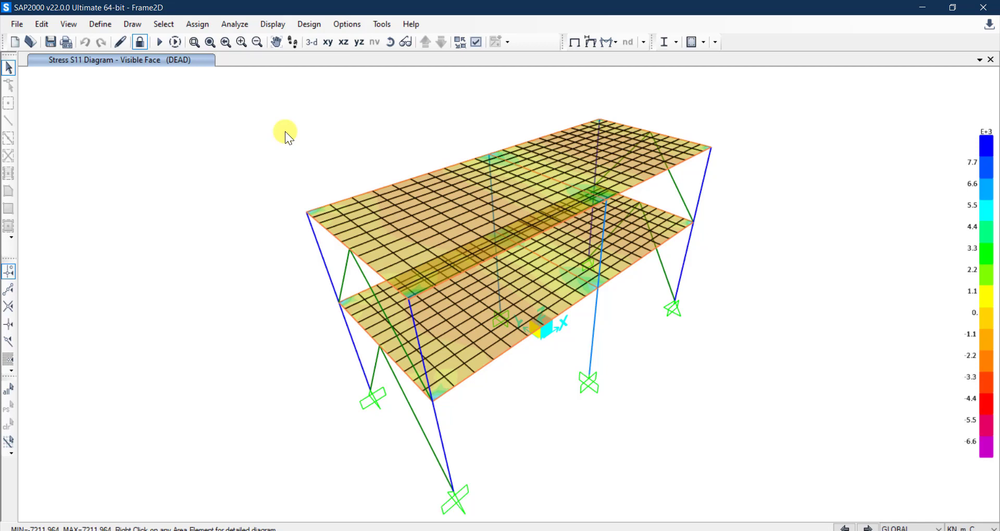
Open the selection of model definition and analysis result tables for display.
click(273, 24)
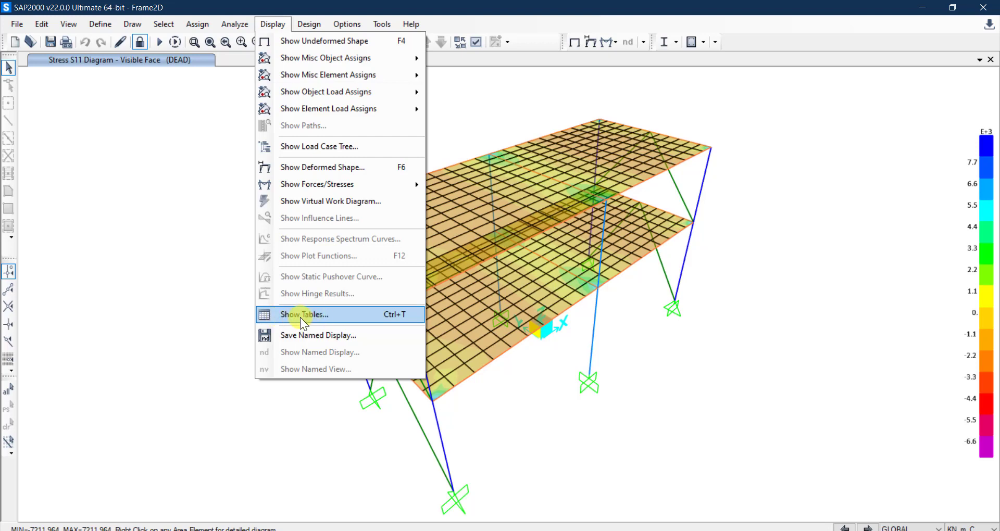
click(339, 315)
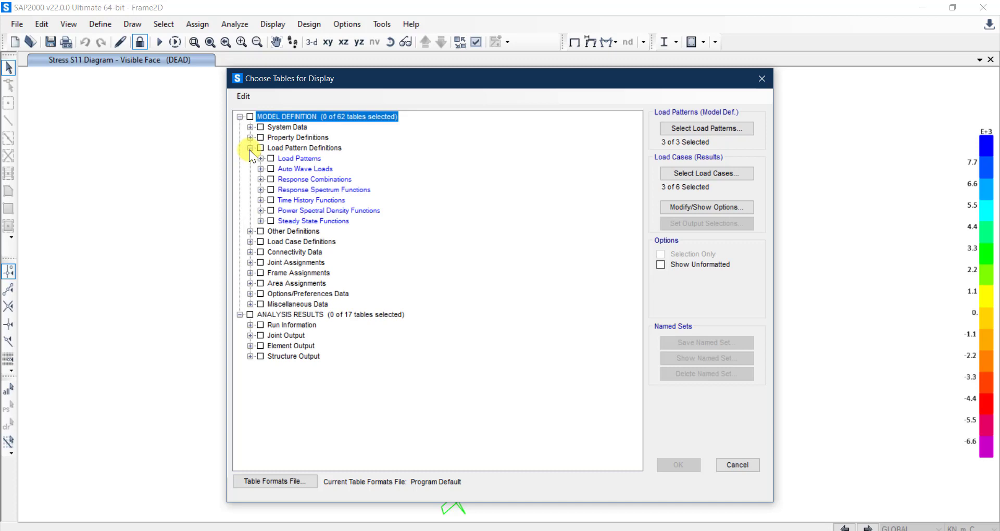
click(269, 158)
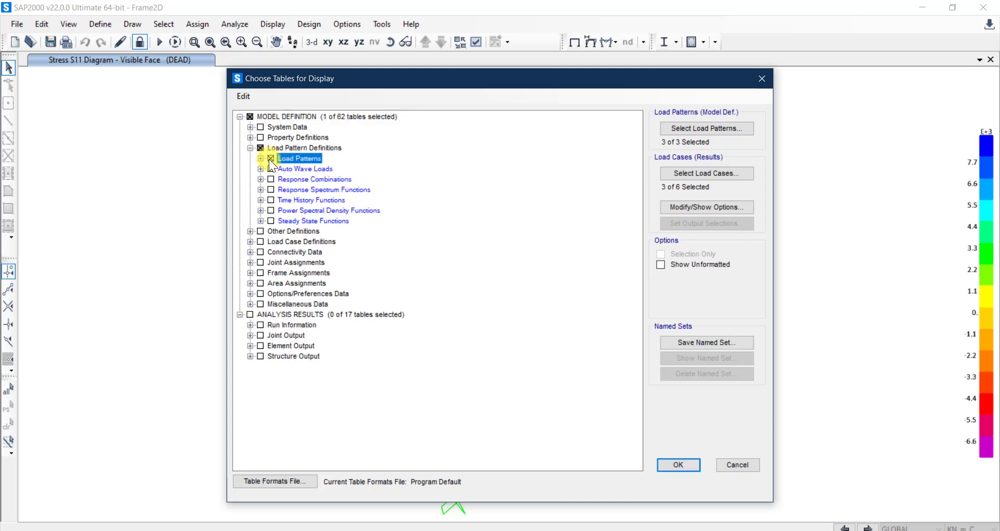
click(269, 158)
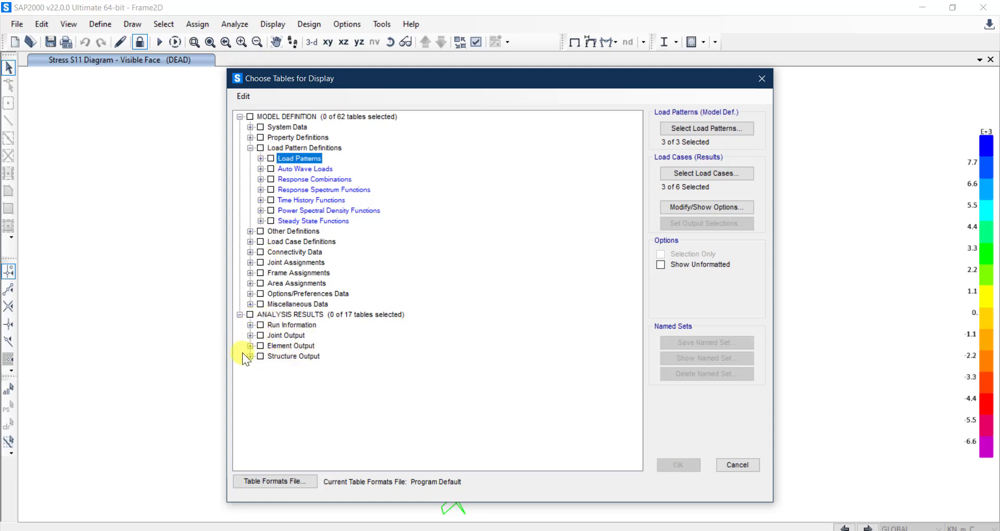
click(251, 273)
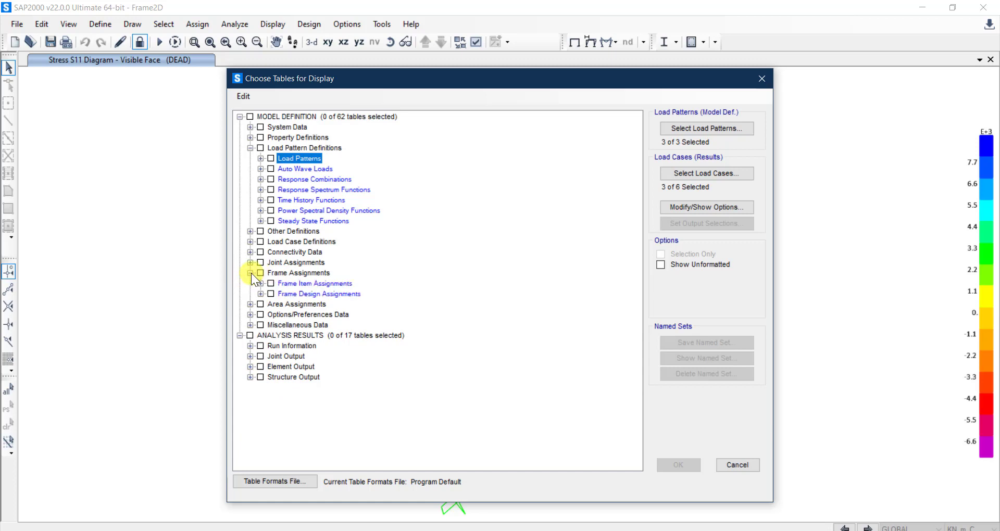
click(259, 273)
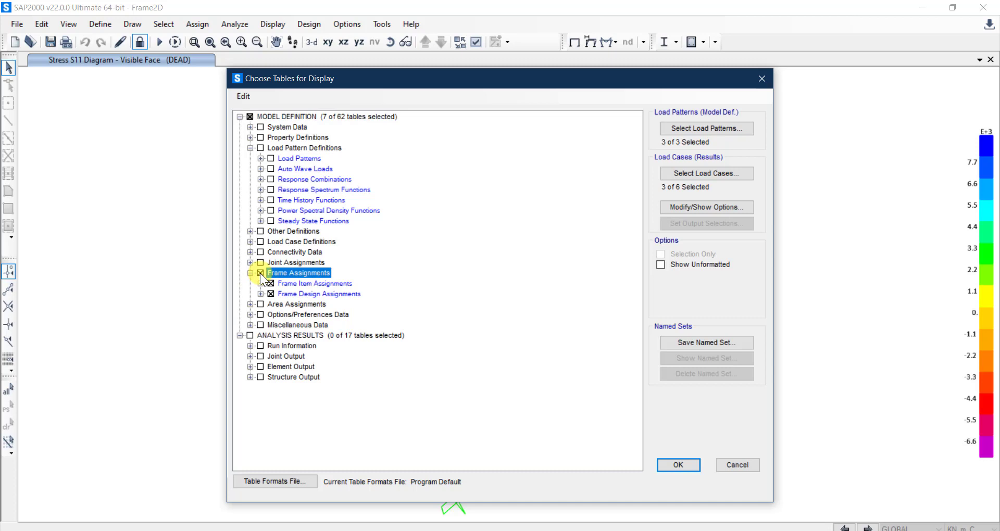
click(261, 273)
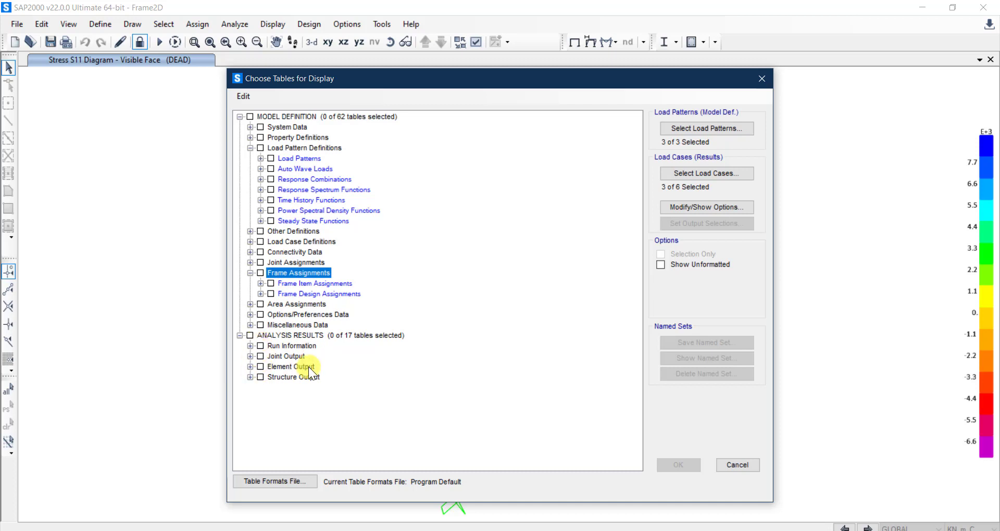
Choose only the Element Forces - Frames table from the frame output of the analysis results.
click(289, 367)
click(261, 367)
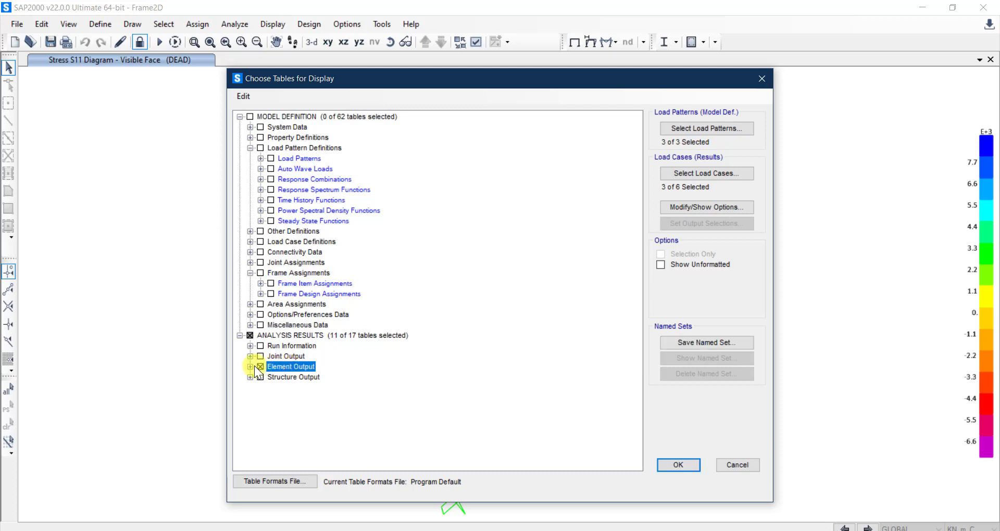
click(251, 367)
click(260, 367)
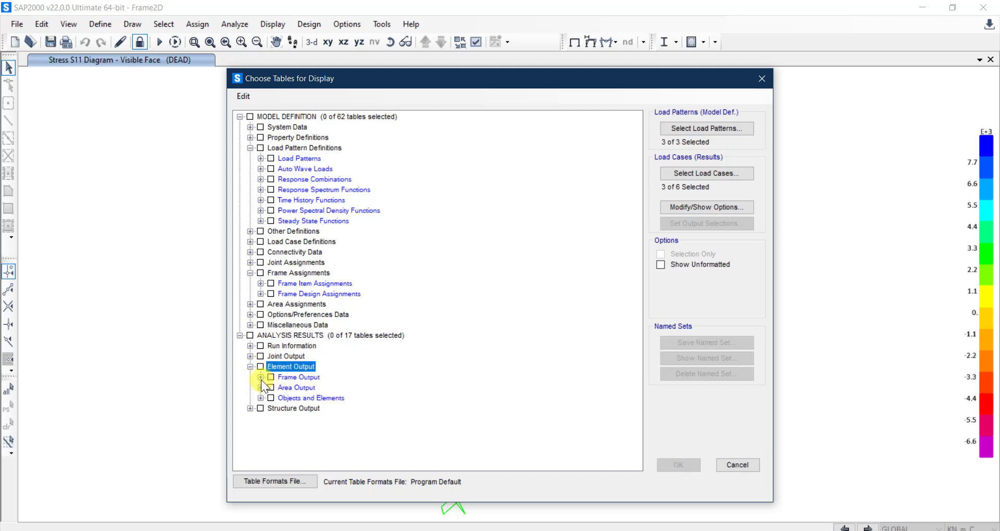
click(260, 377)
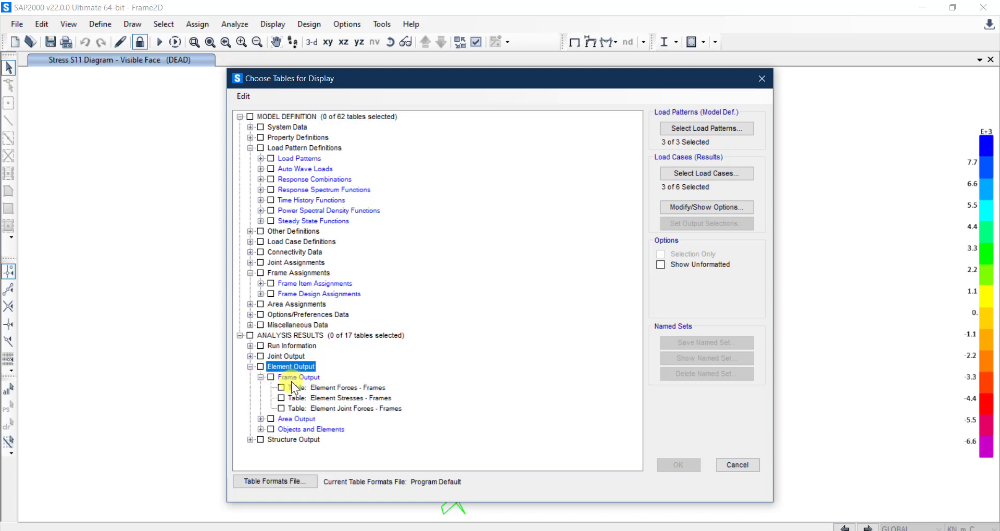
click(281, 388)
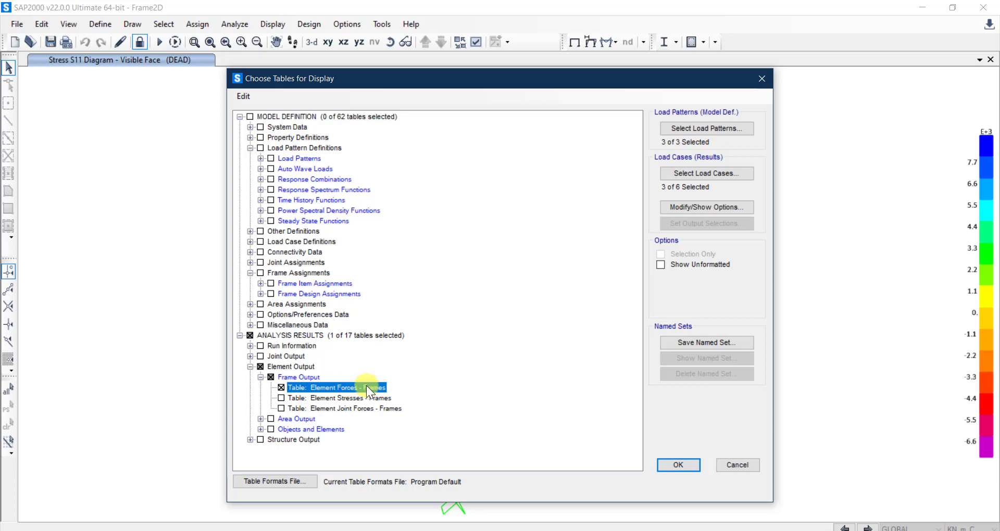
Display the frame element forces table for COMB_ENV, COMB1 and COMB2 and widen its window to fit all columns.
click(726, 174)
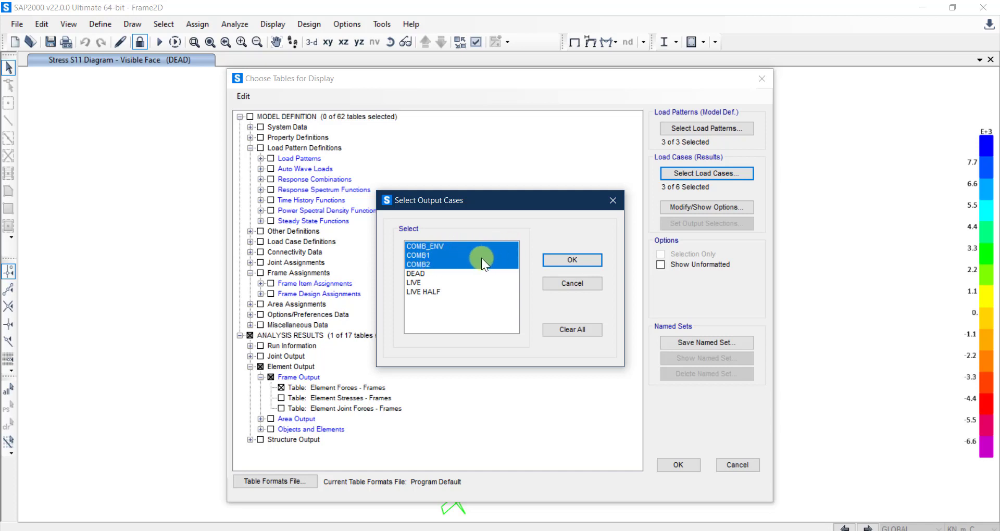
click(572, 260)
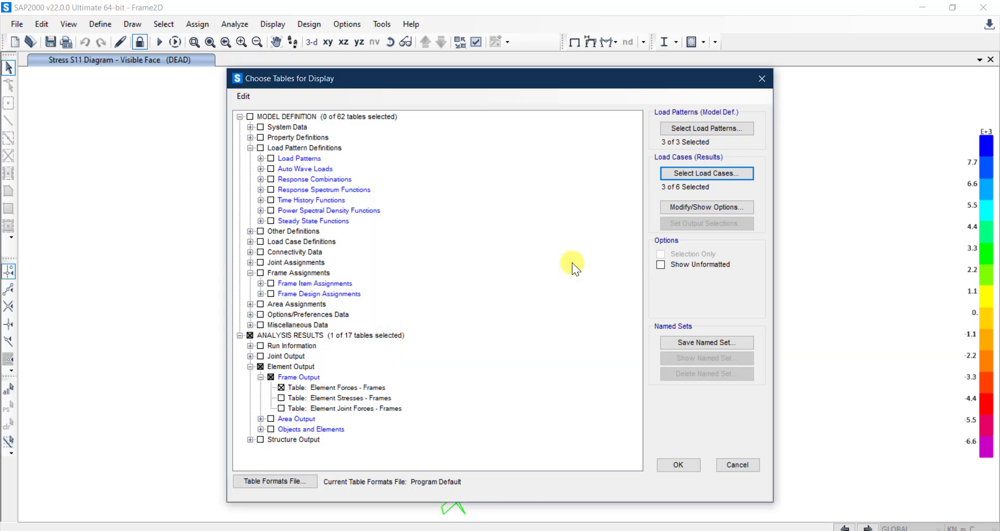
click(572, 263)
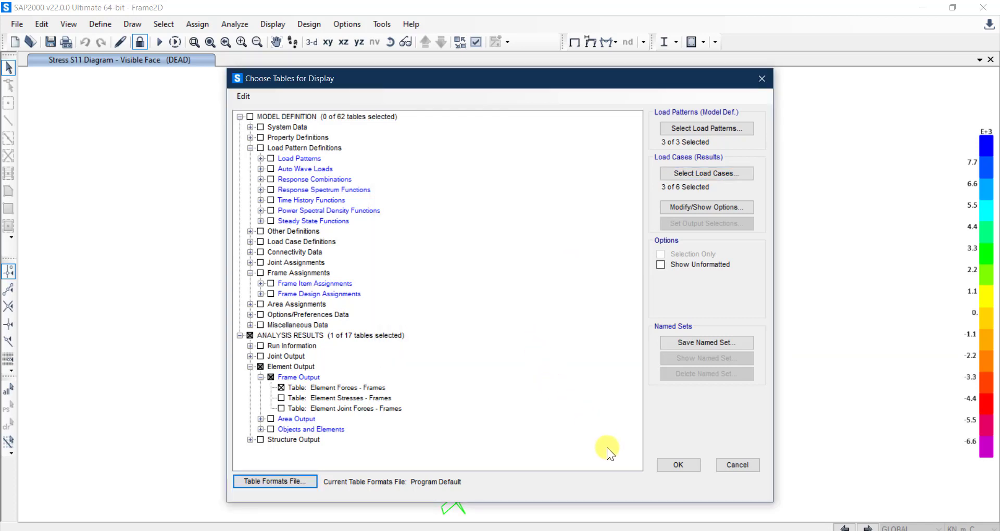
click(679, 465)
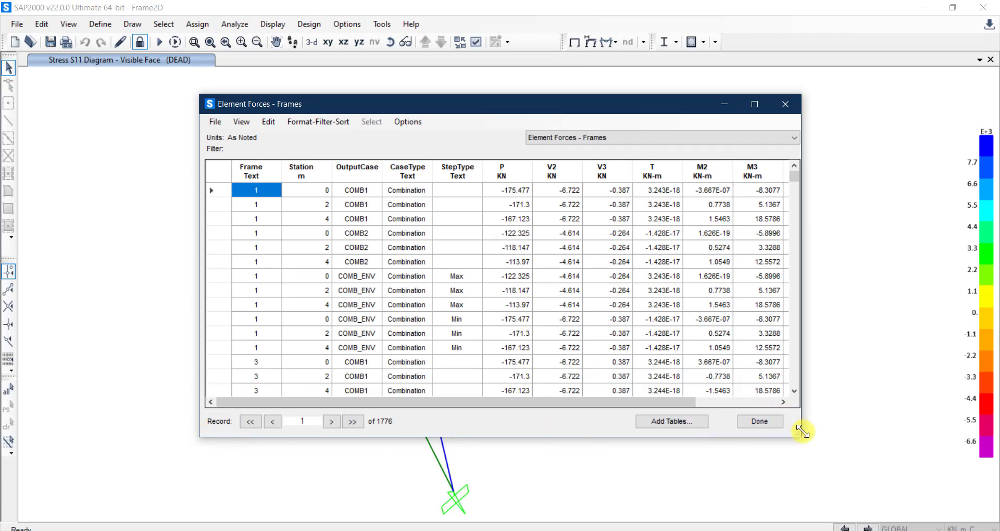
drag(802, 432, 905, 440)
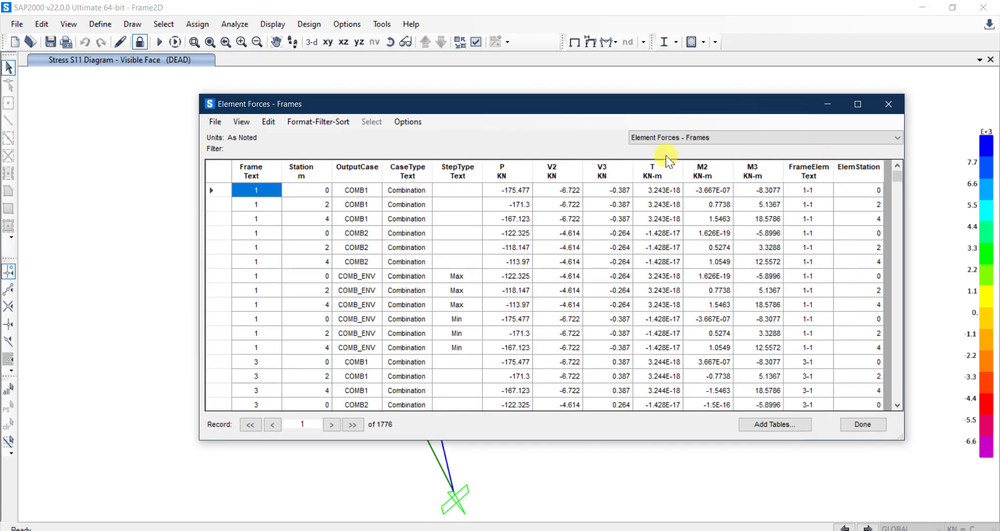
Examine frame 1's COMB1 rows in the forces table: stations, output case, and the P, V2, V3, T, M2 and M3 values.
click(696, 140)
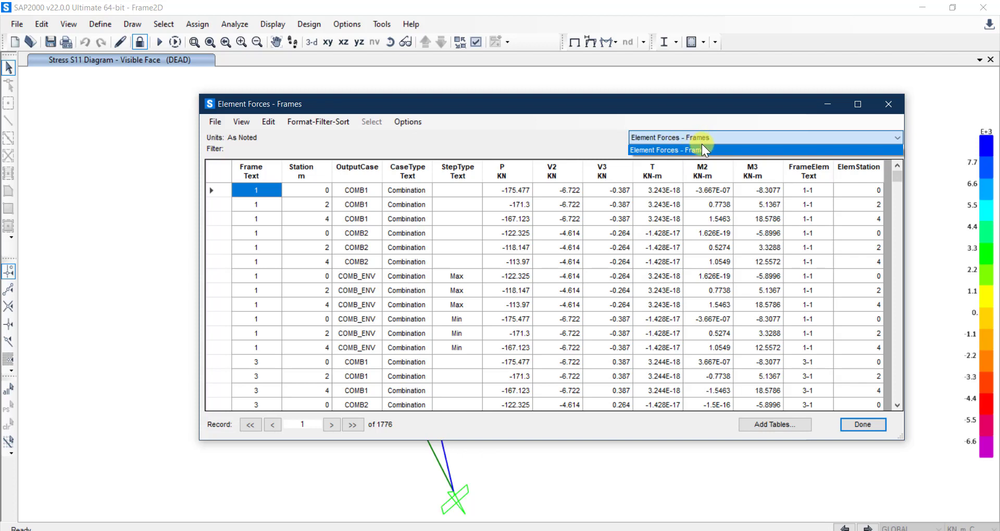
click(696, 140)
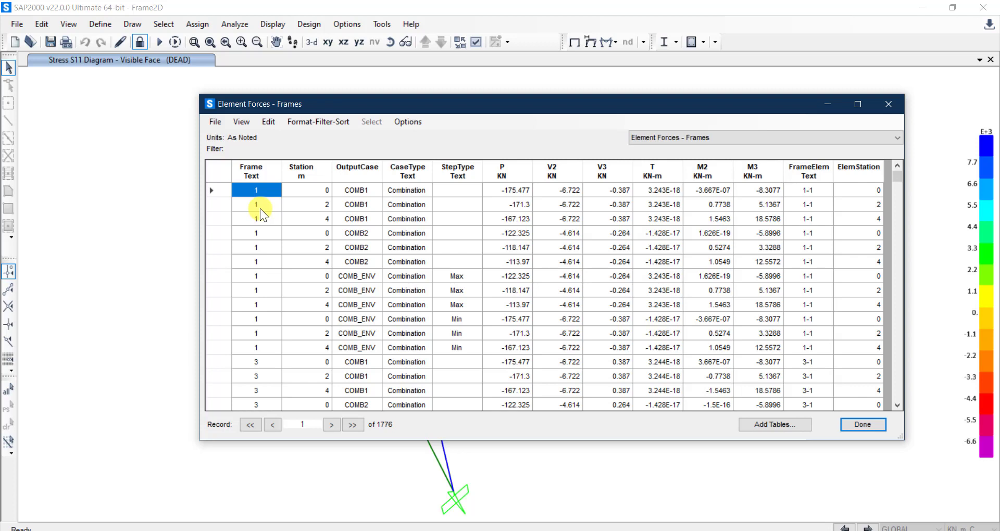
click(309, 190)
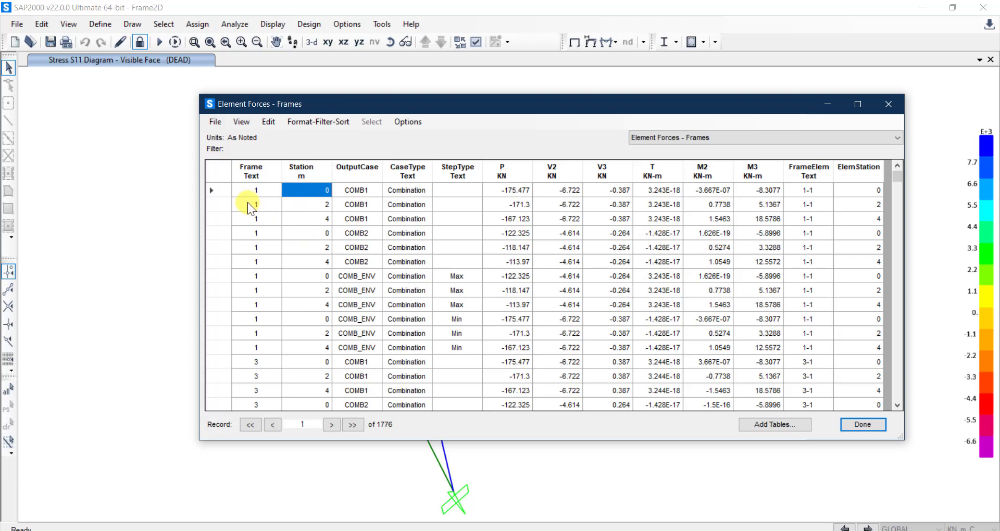
click(317, 219)
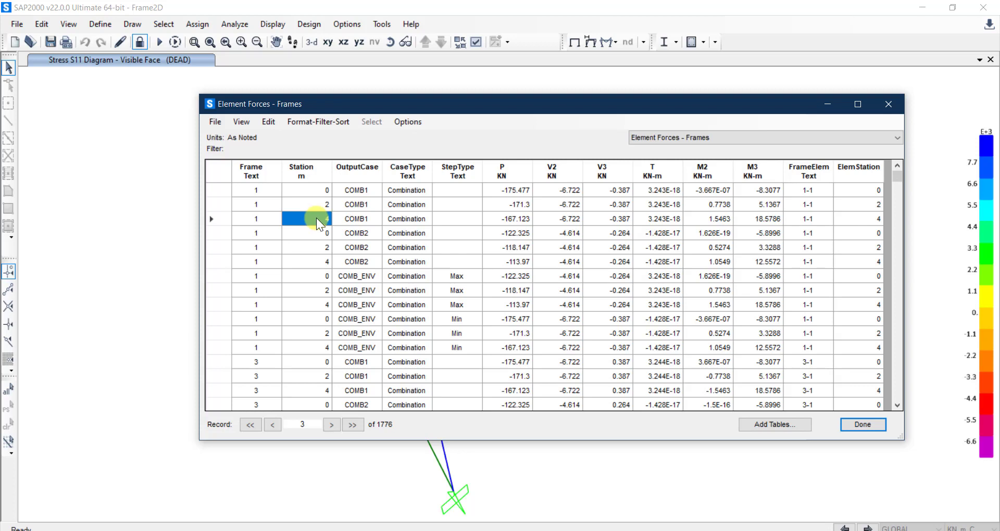
drag(371, 189, 368, 219)
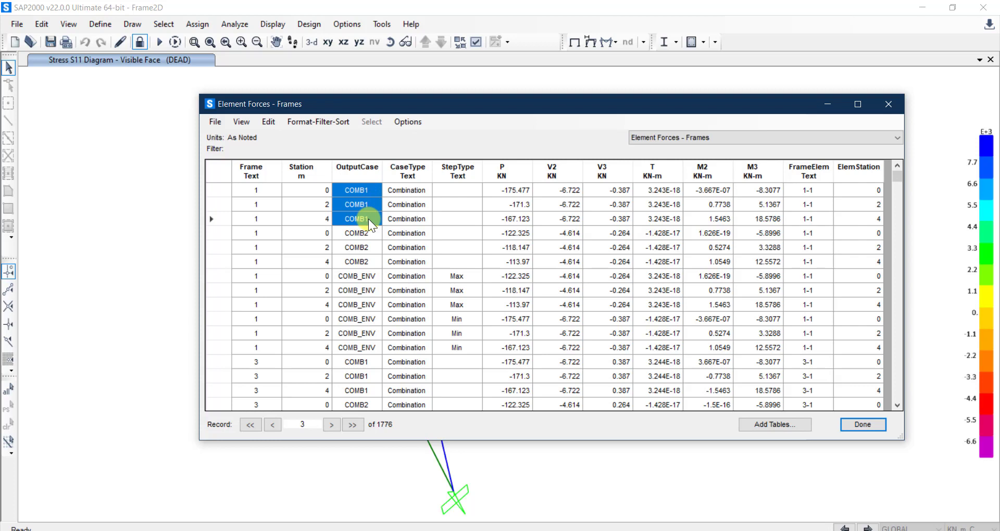
drag(520, 192, 520, 217)
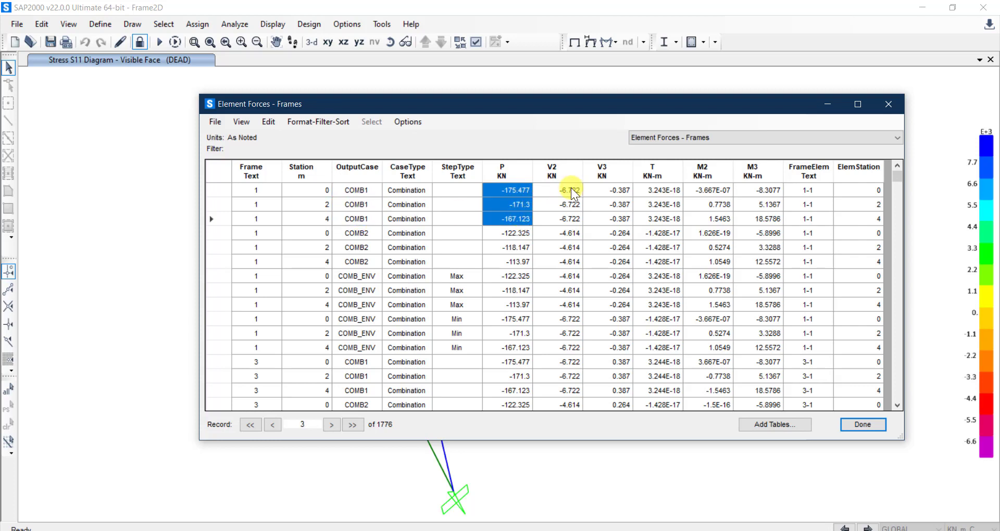
drag(571, 189, 571, 219)
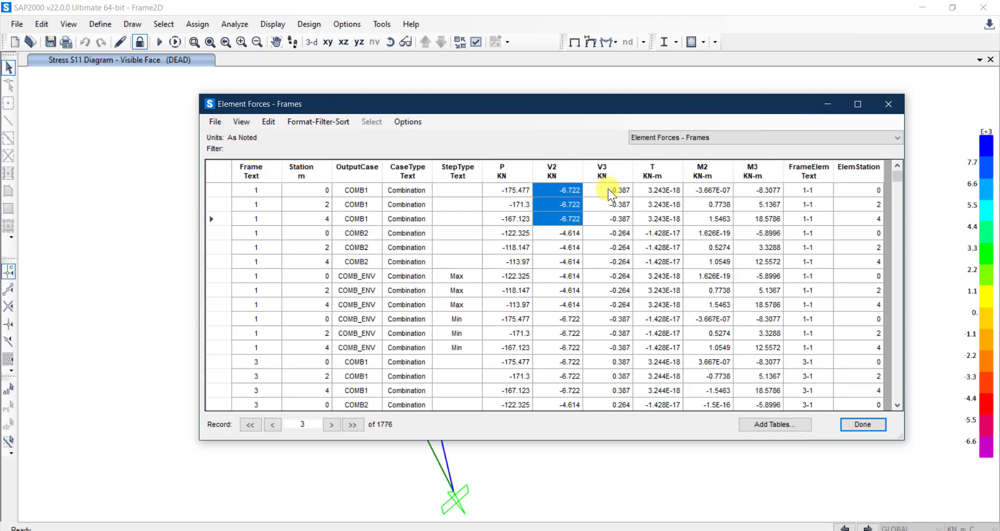
drag(608, 189, 608, 210)
drag(665, 189, 668, 219)
drag(709, 190, 718, 219)
drag(773, 189, 775, 219)
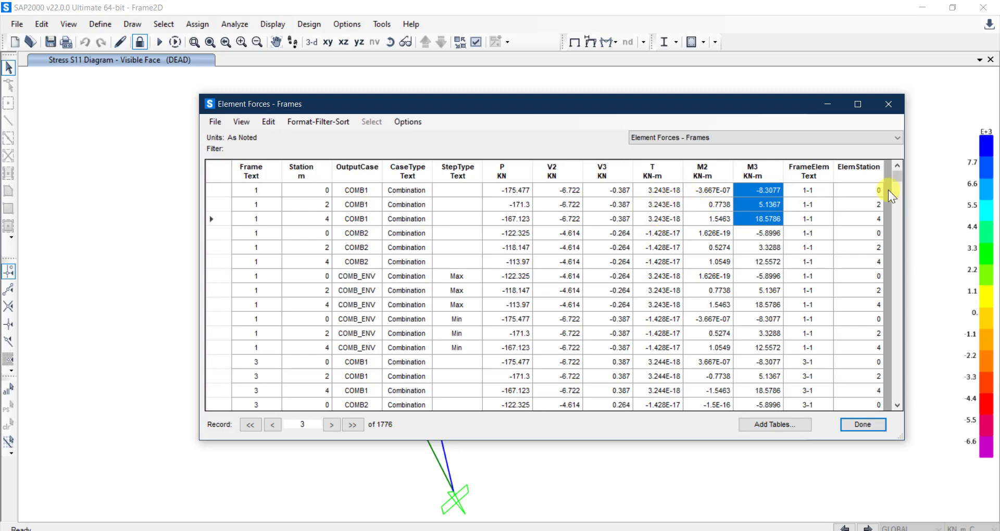
mouse_move(898, 180)
mouse_down()
mouse_move(899, 395)
mouse_move(883, 261)
mouse_move(893, 165)
mouse_up()
click(308, 208)
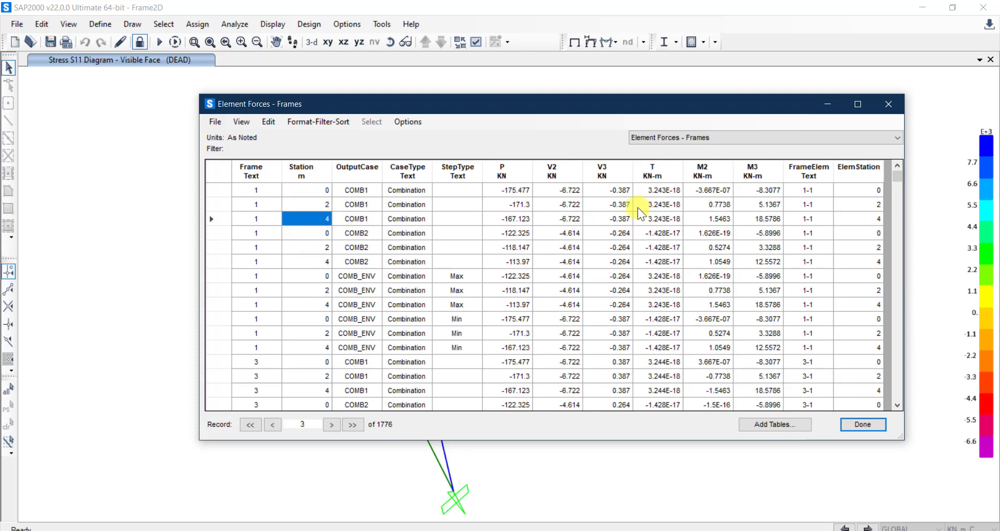
click(658, 196)
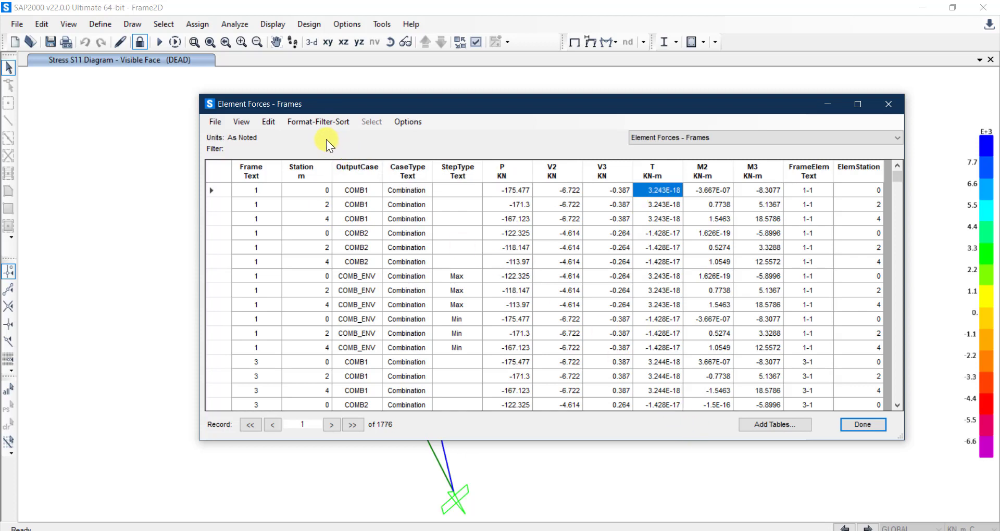
Open the format settings of the frame forces table and set the T, V3 and M2 fields to Not Printed.
click(318, 126)
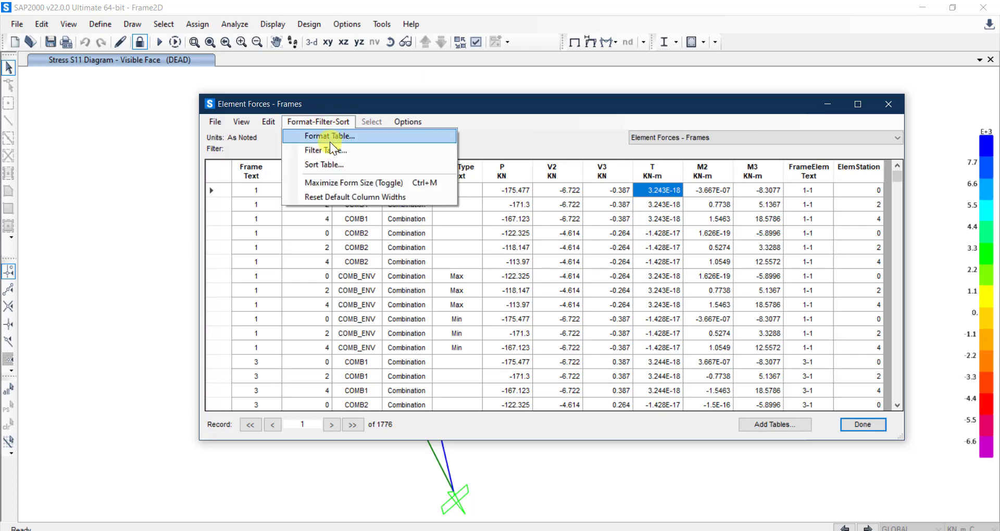
click(330, 137)
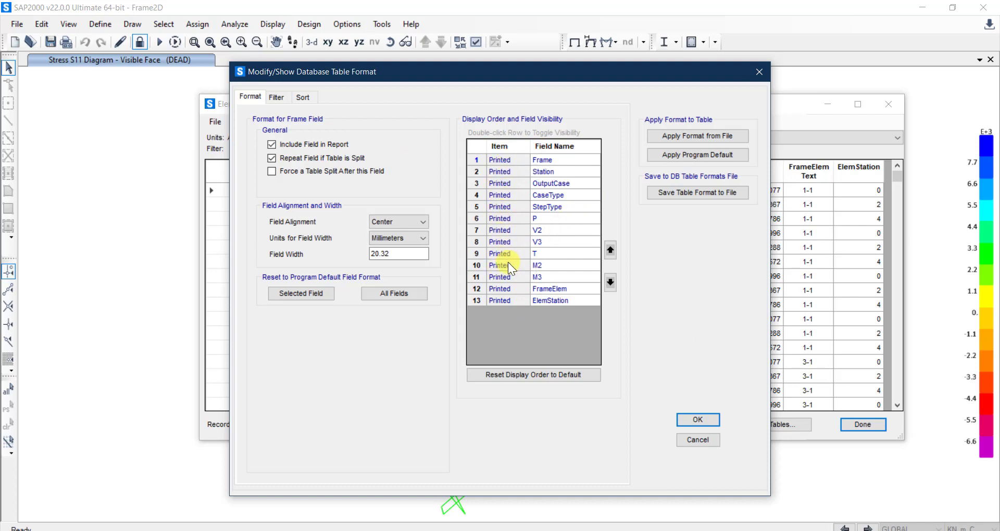
click(541, 254)
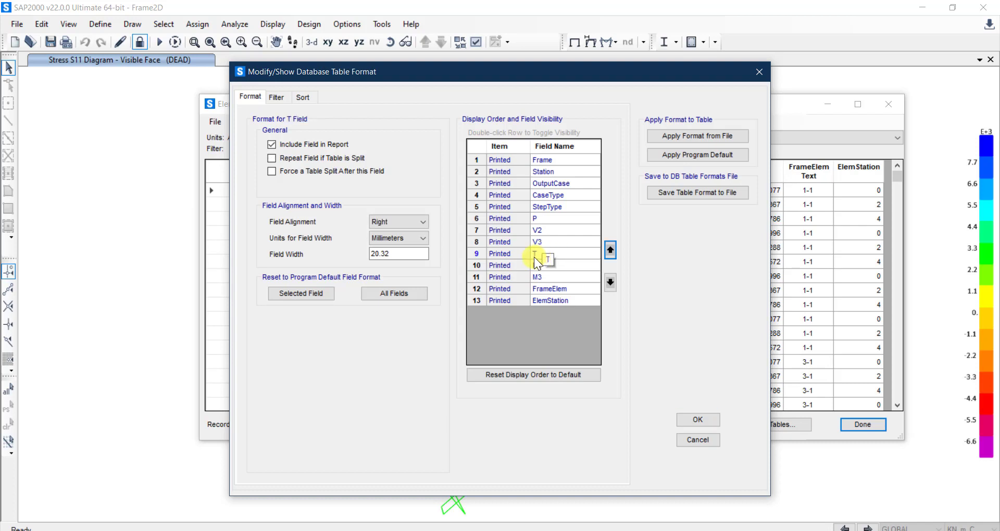
double_click(500, 254)
click(508, 242)
double_click(501, 242)
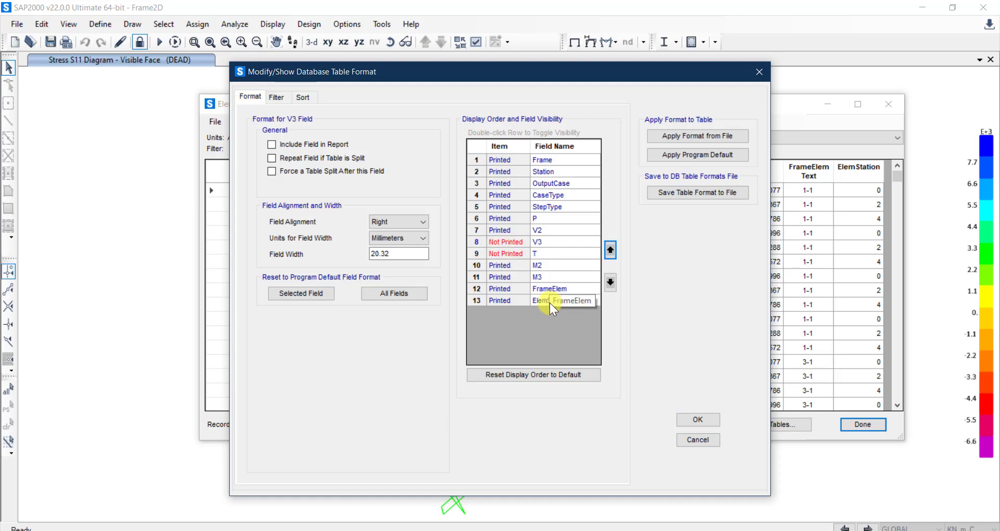
click(509, 266)
double_click(499, 266)
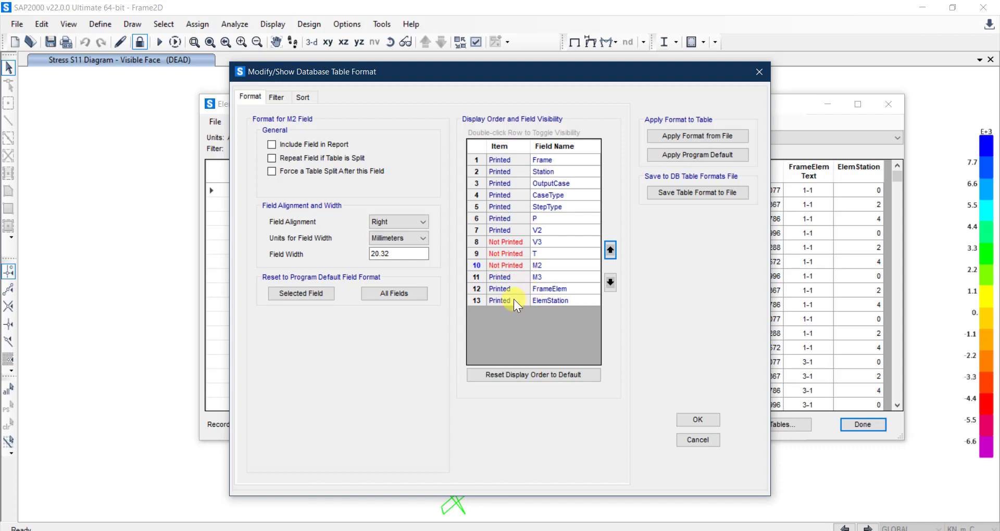
Set the FrameElem, ElemStation, StepType and CaseType fields of the frame forces table to Not Printed.
double_click(505, 290)
double_click(505, 301)
drag(509, 74, 533, 180)
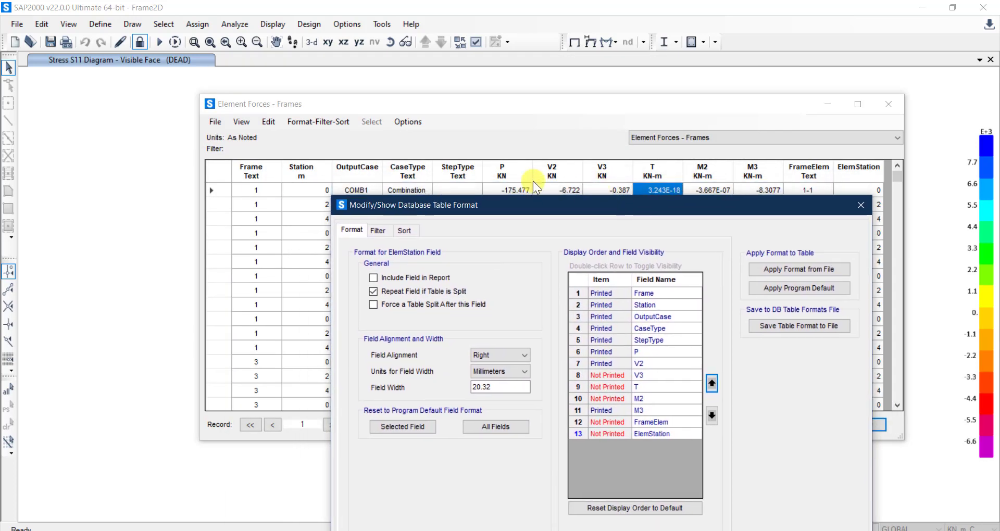
double_click(600, 340)
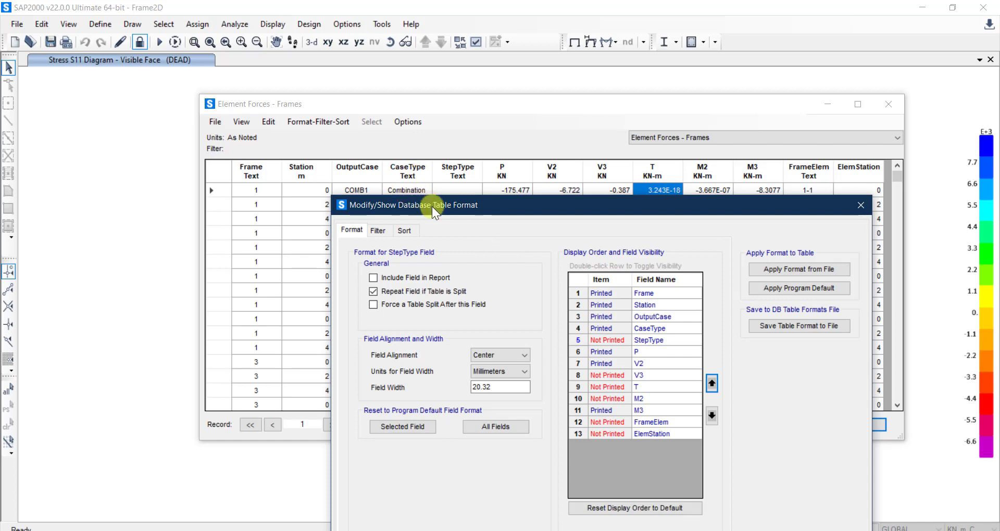
double_click(605, 330)
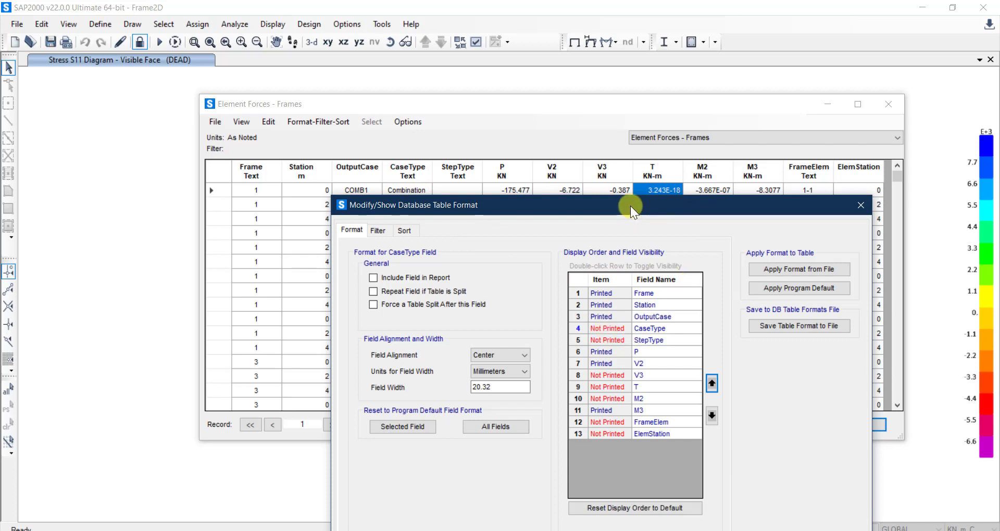
drag(631, 206, 656, 53)
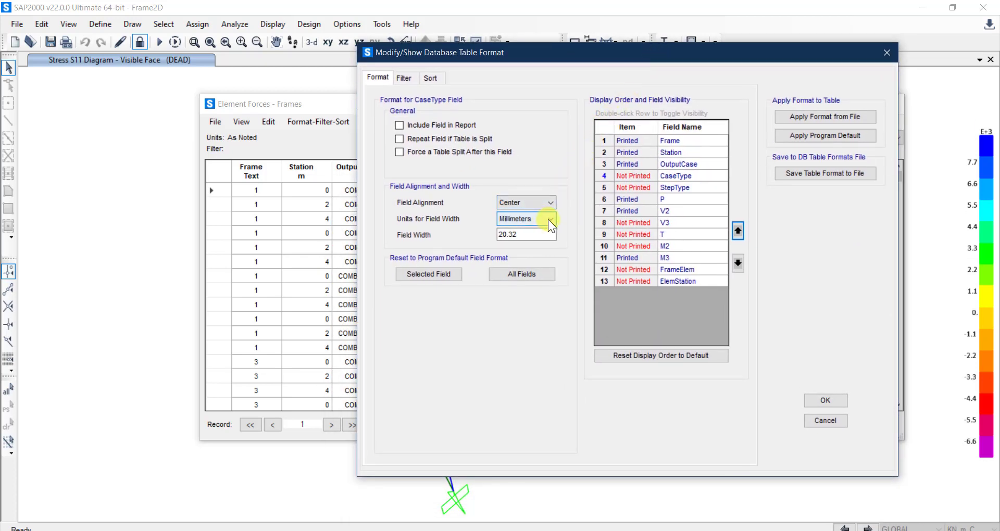
click(664, 210)
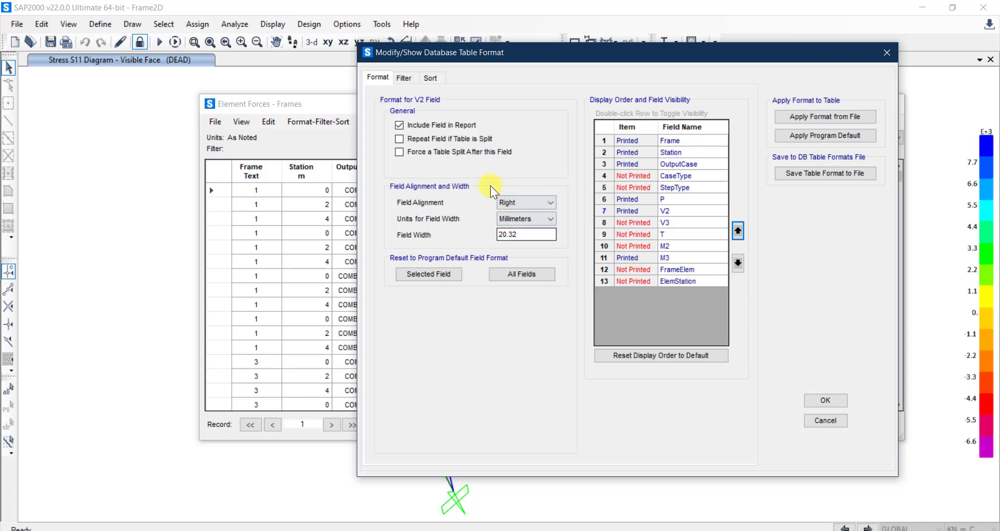
click(428, 78)
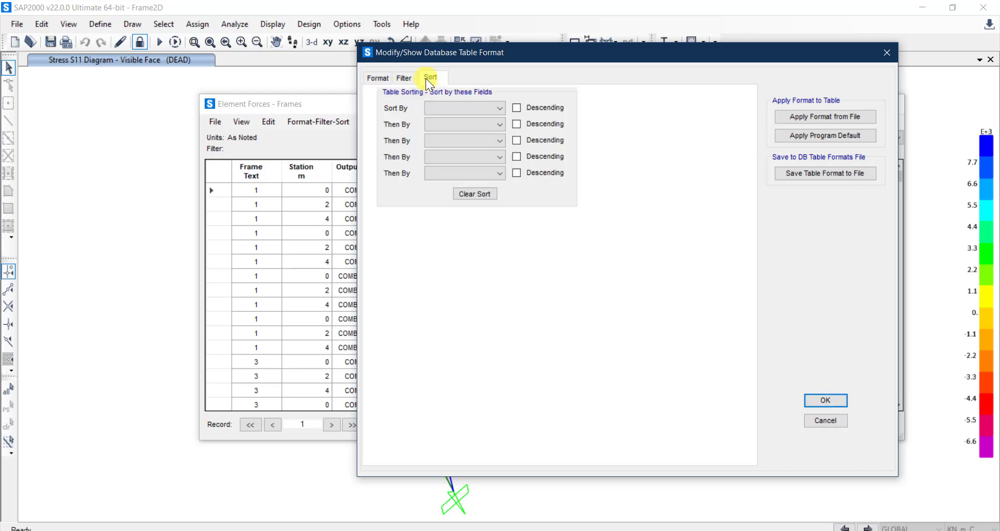
click(516, 107)
click(492, 109)
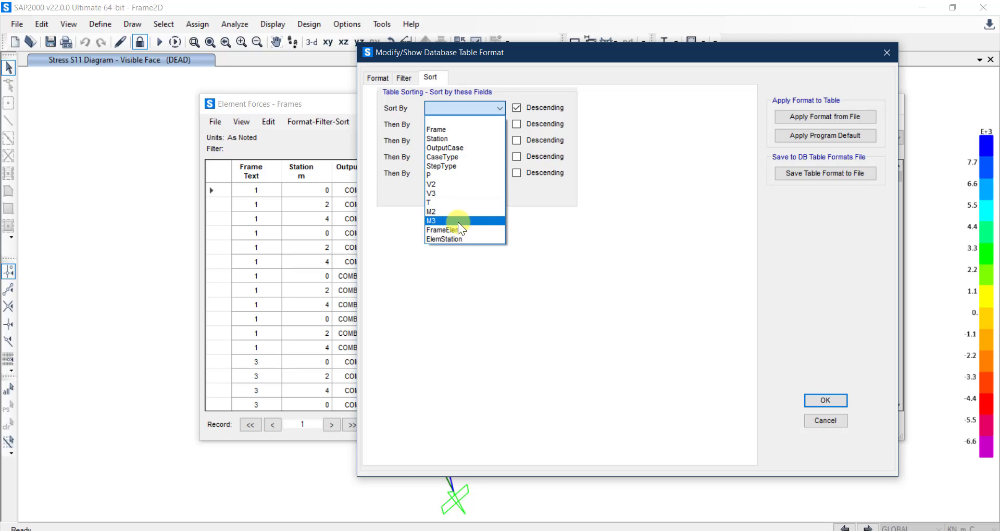
click(483, 106)
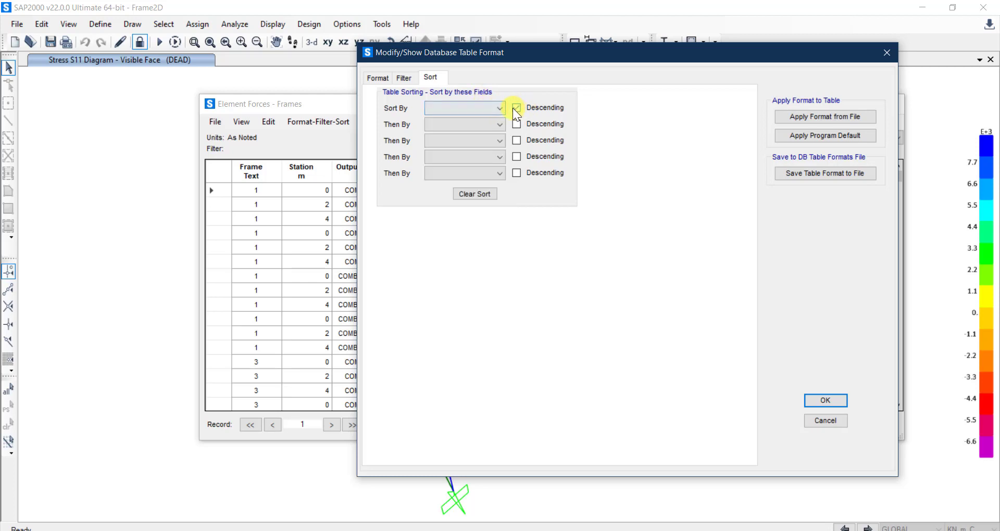
click(517, 108)
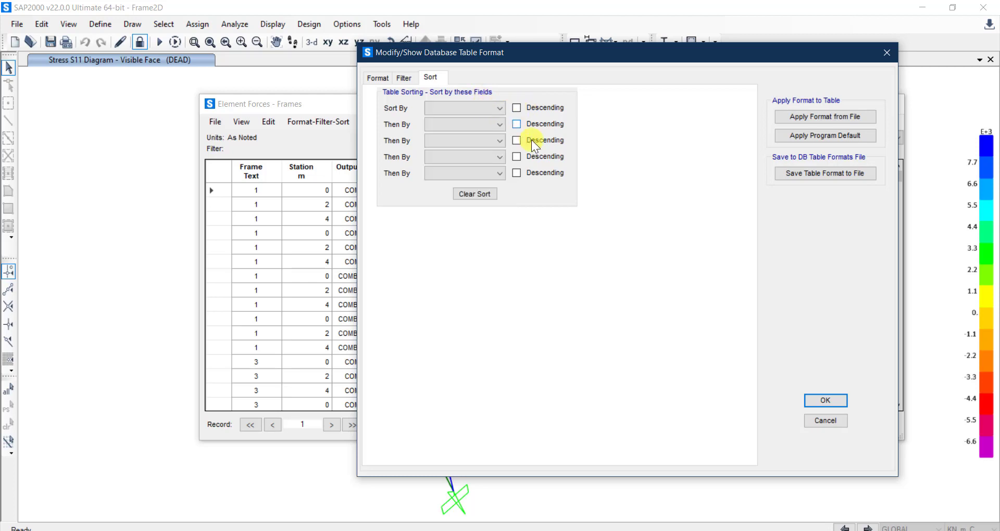
Apply the reduced format to the frame forces table and export the current table to Excel.
click(828, 401)
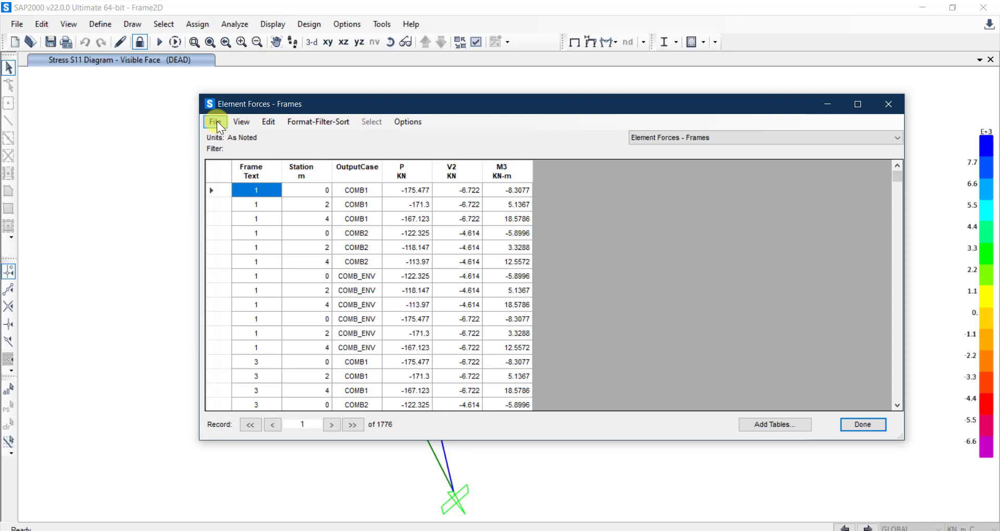
click(215, 122)
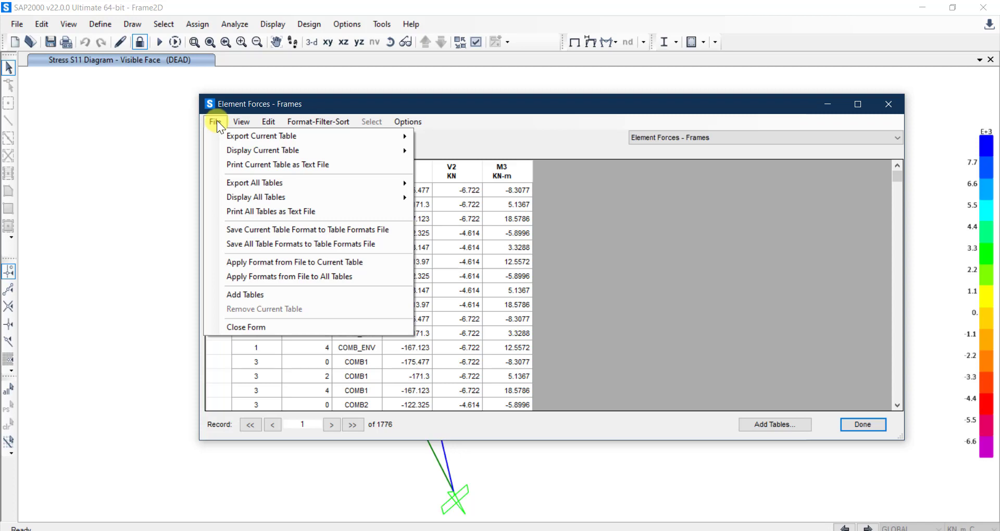
mouse_move(234, 178)
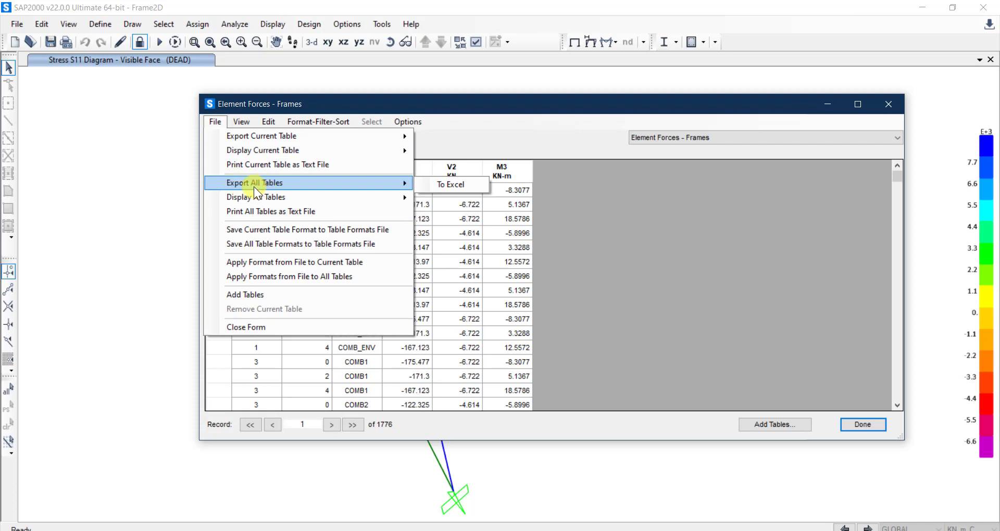
mouse_move(304, 137)
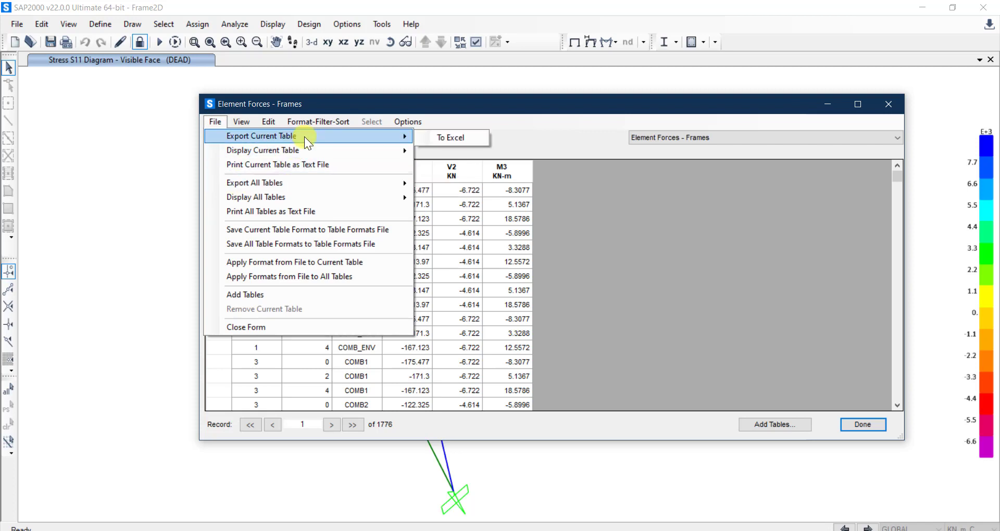
click(459, 135)
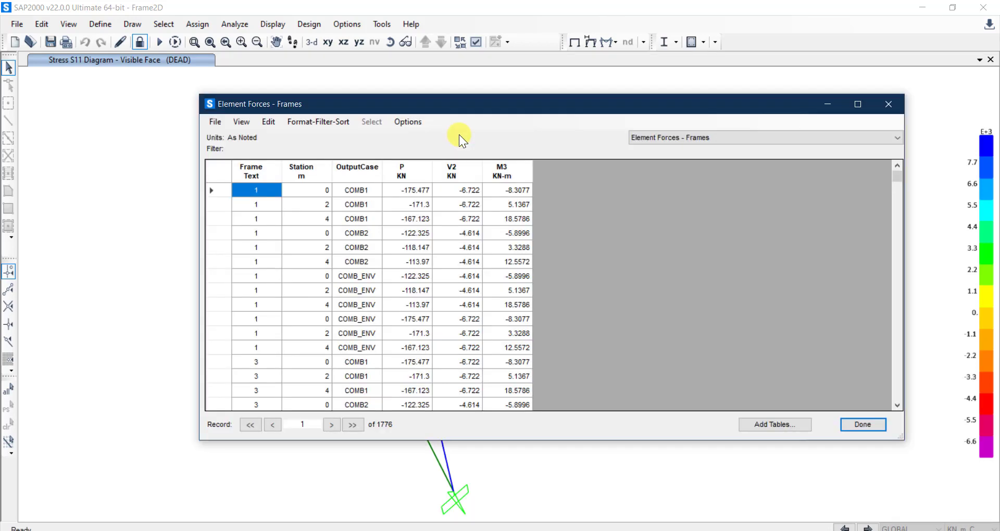
Switch to the exported Book2 workbook in Excel, maximize it, examine the frame force rows and return to SAP2000.
mouse_move(293, 529)
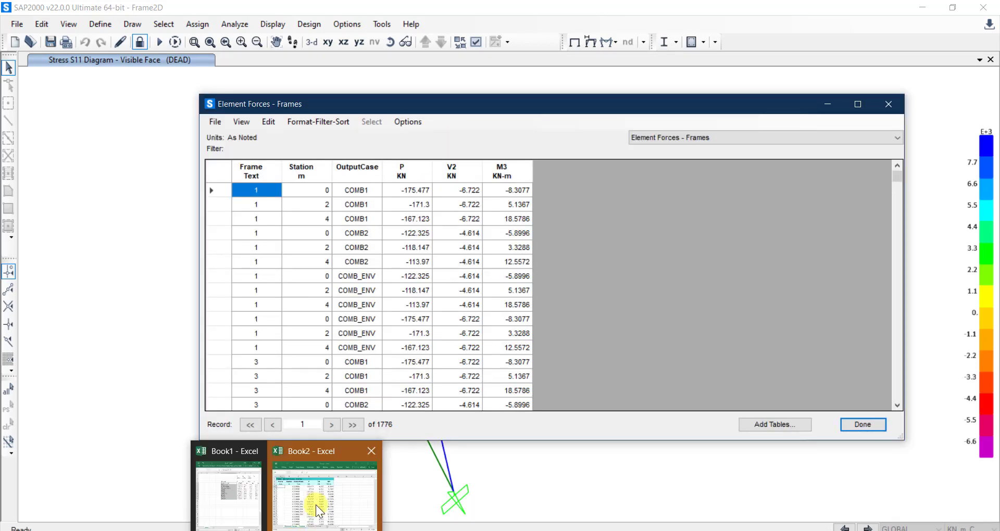
click(315, 500)
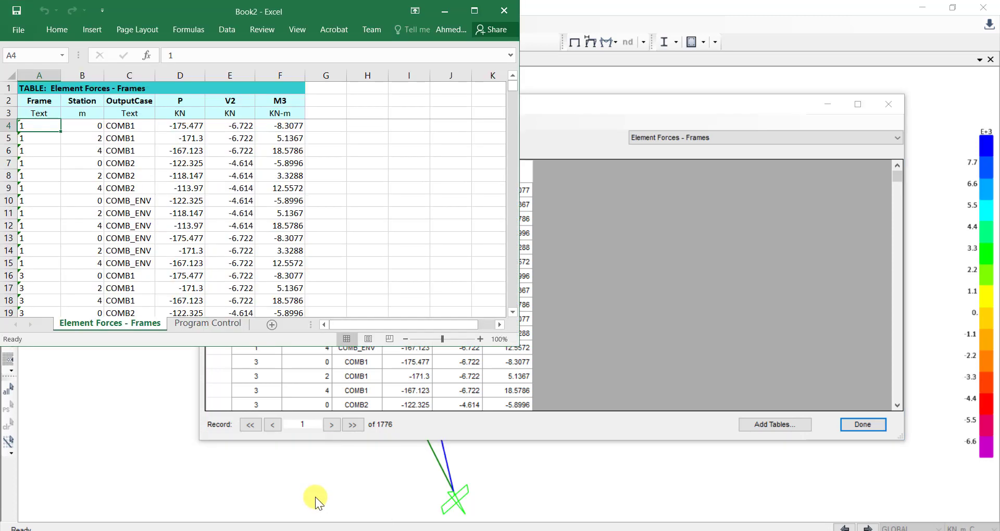
click(475, 11)
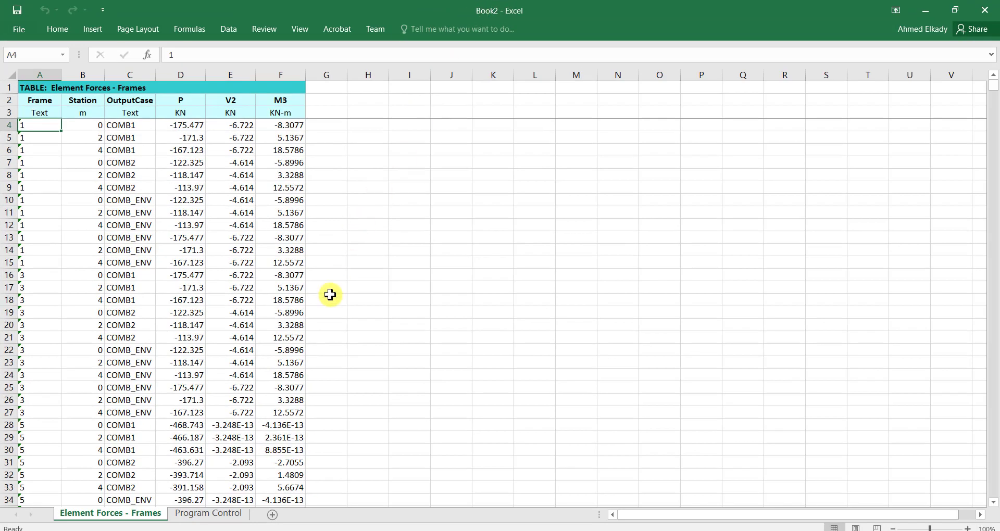
click(252, 254)
scroll(245, 313, down, 3)
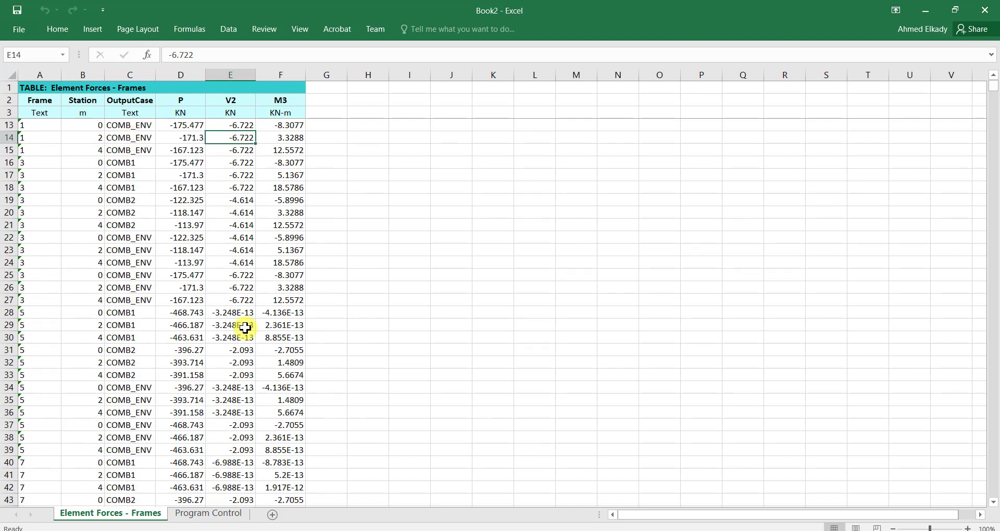
mouse_move(993, 93)
mouse_down()
mouse_move(989, 286)
mouse_move(984, 87)
mouse_up()
click(347, 157)
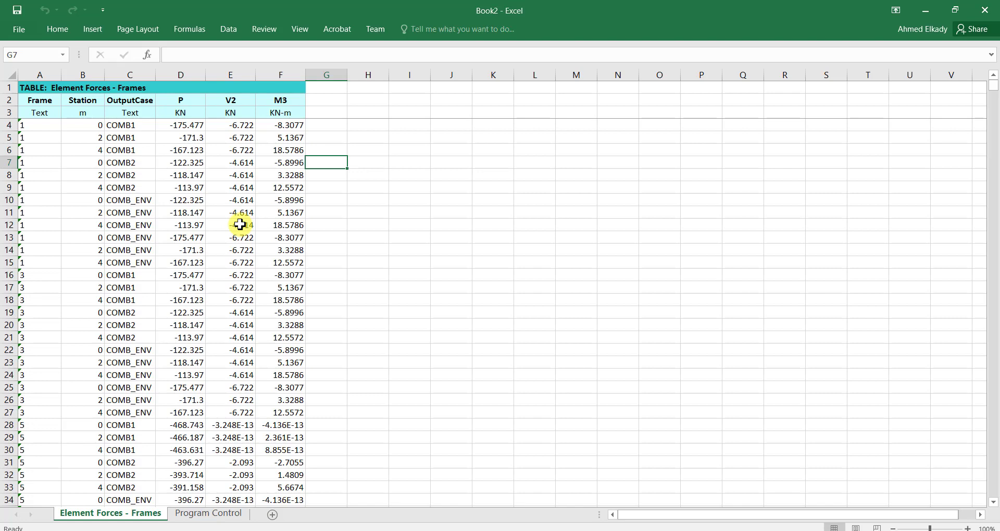
click(918, 19)
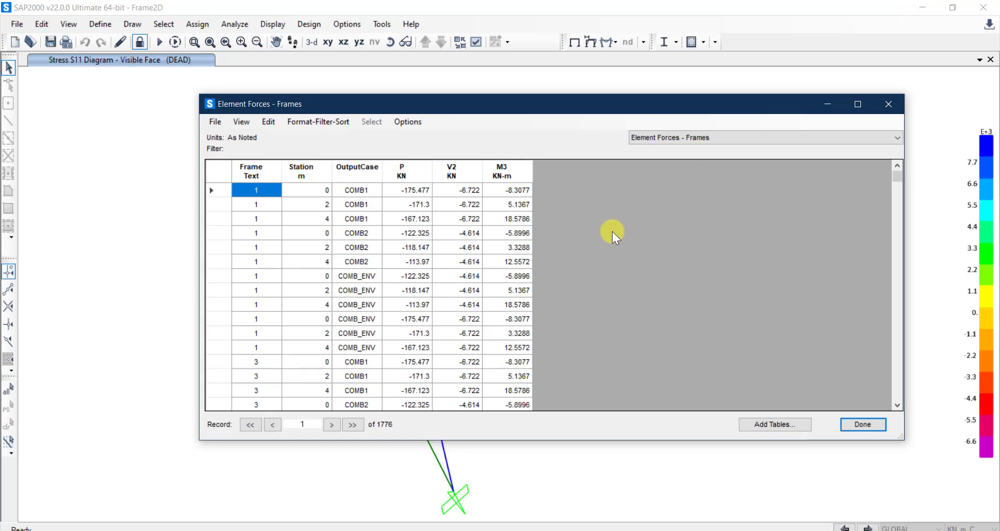
Close the frame forces table, reopen the selection of tables for display and deselect all analysis results tables.
click(851, 424)
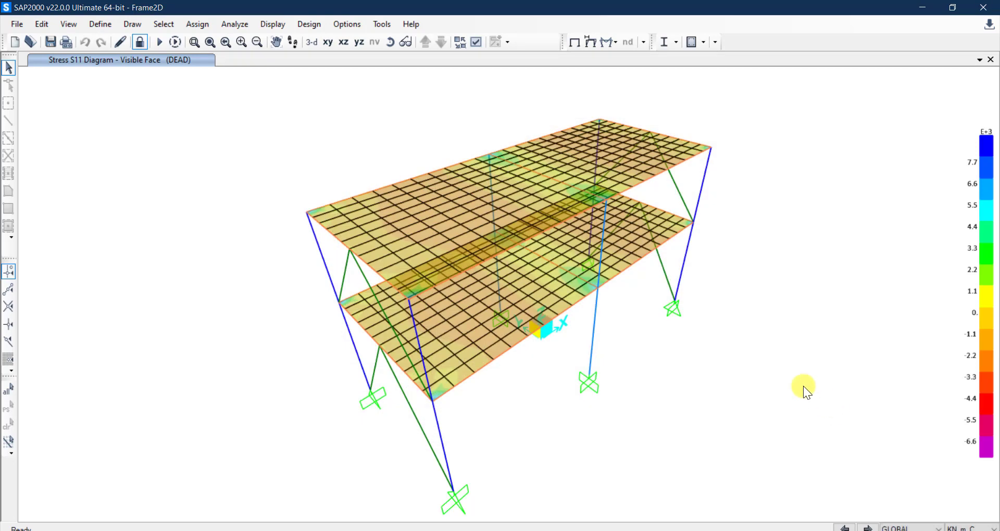
click(259, 26)
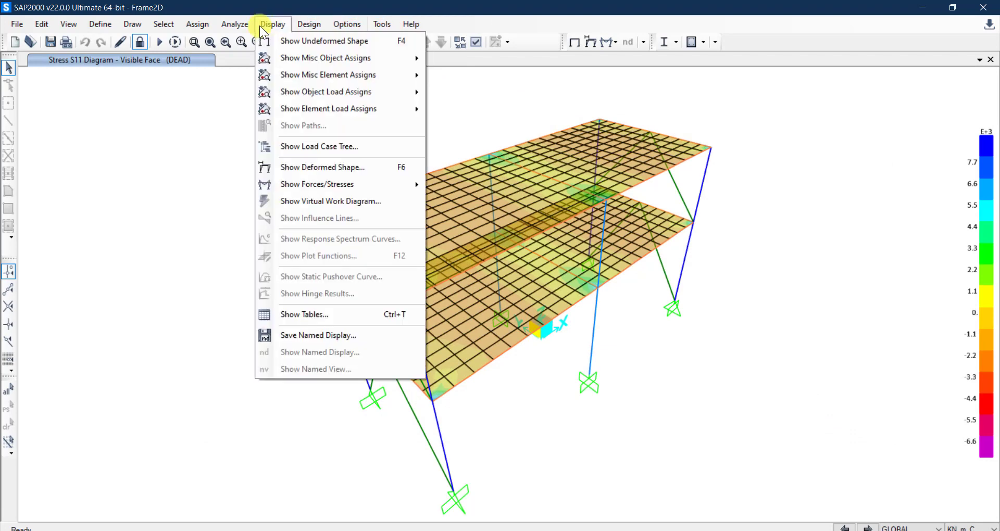
click(356, 314)
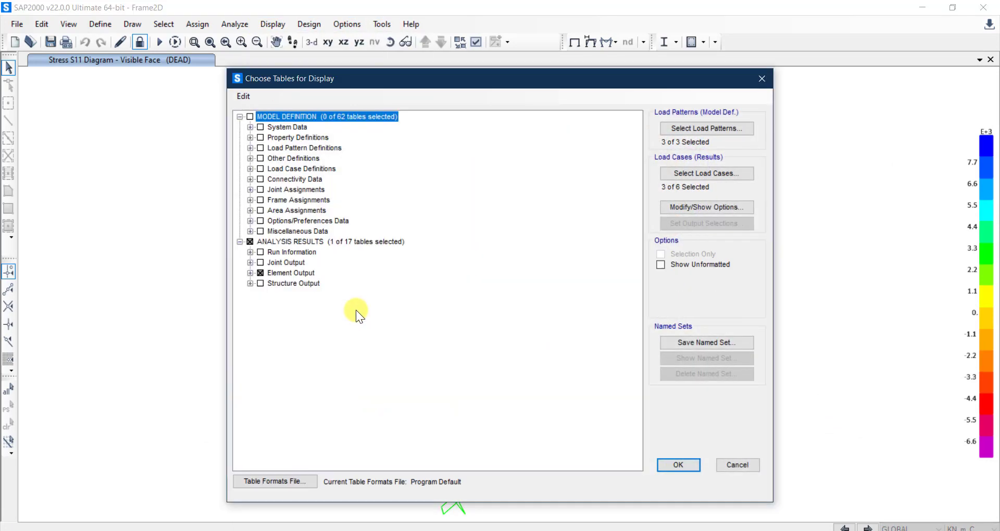
click(260, 273)
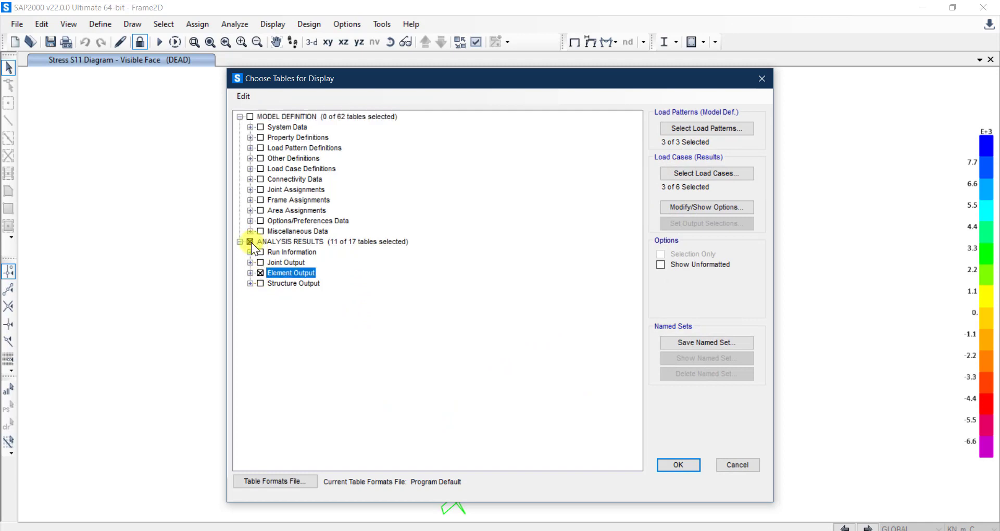
click(250, 242)
click(250, 242)
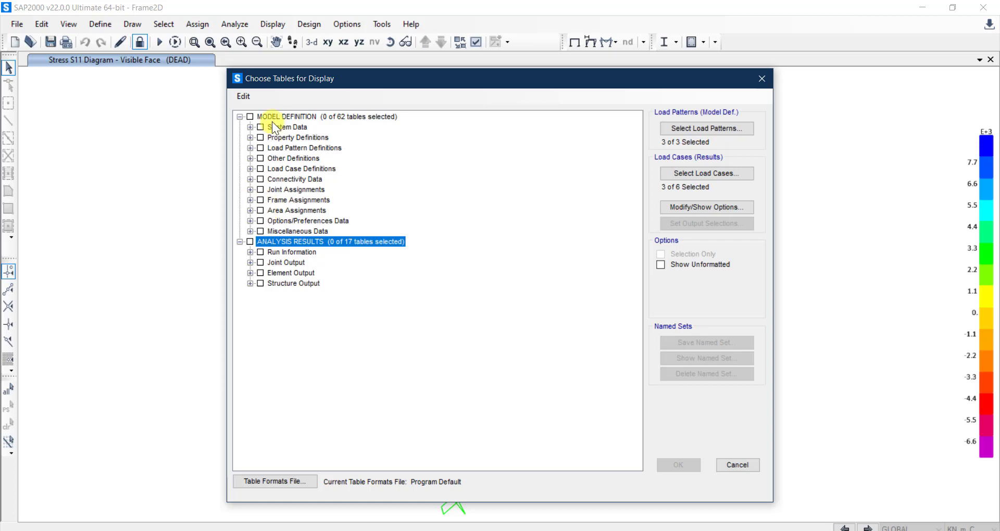
Select the Material Properties tables under the model's property definitions and display them.
click(250, 138)
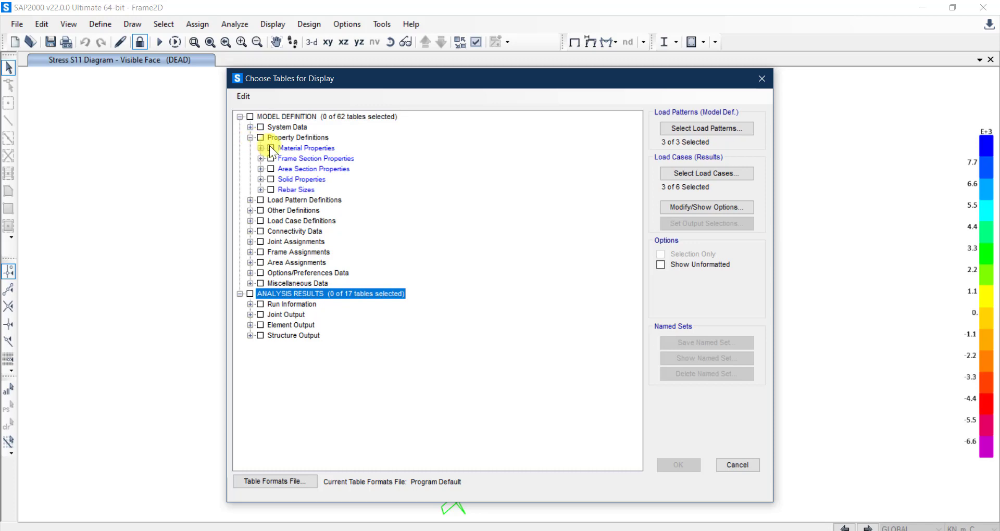
click(270, 148)
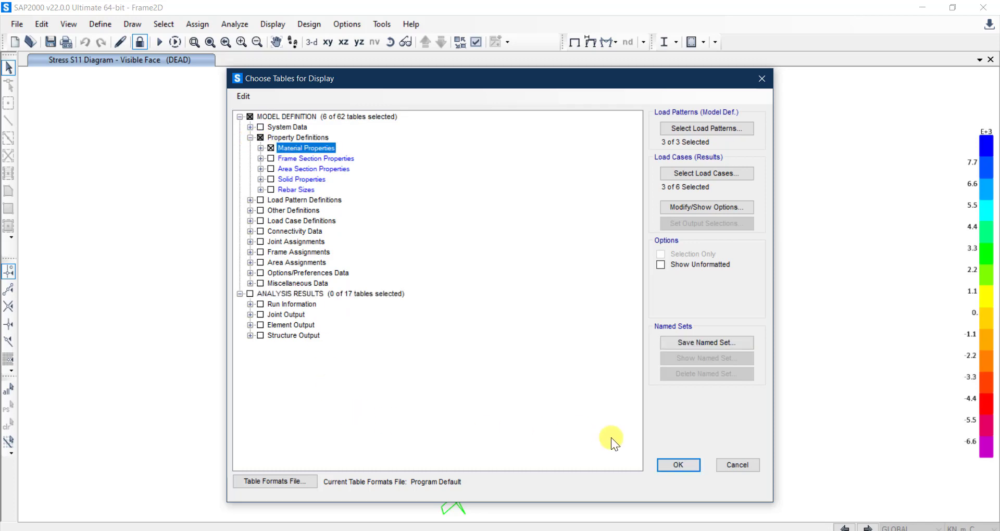
click(671, 465)
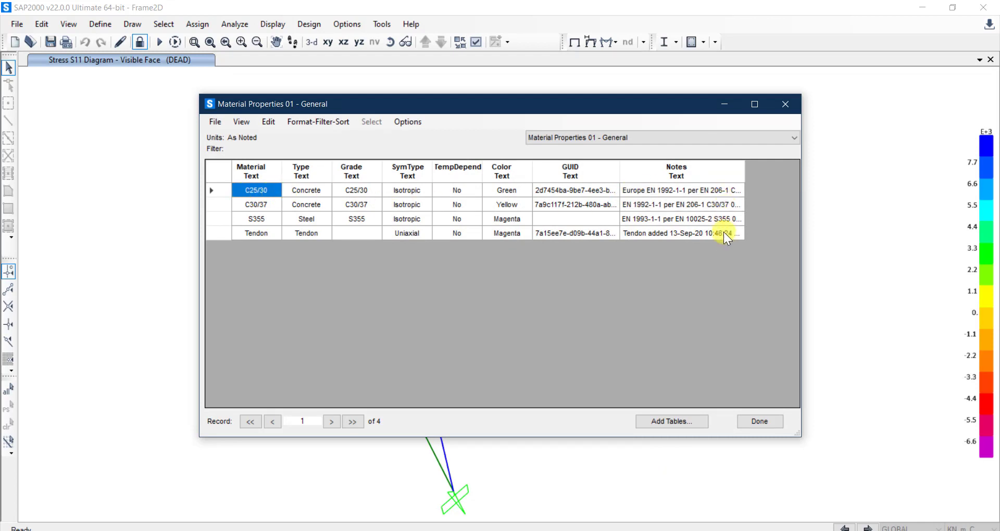
Examine the material names and types in the general material properties table, and close it.
click(263, 210)
click(263, 231)
click(261, 203)
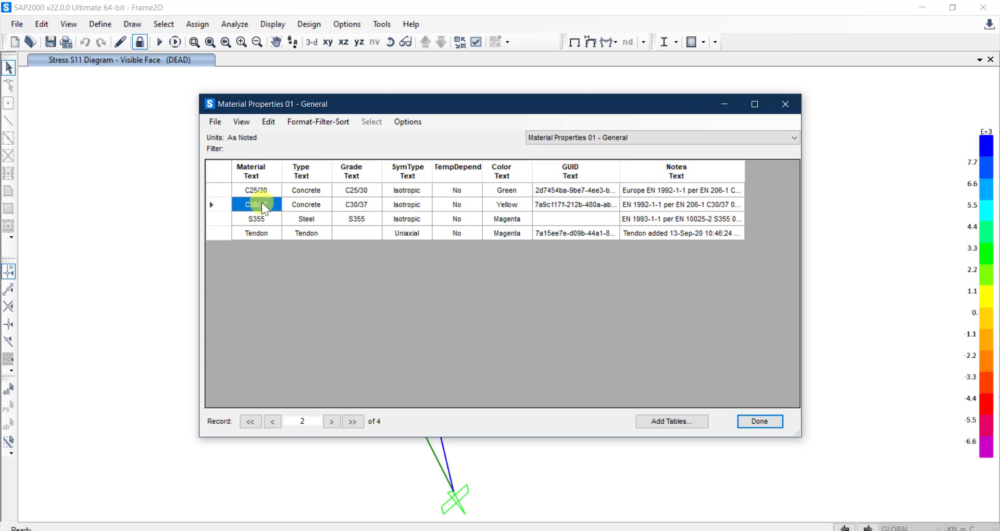
click(264, 189)
click(312, 192)
click(315, 209)
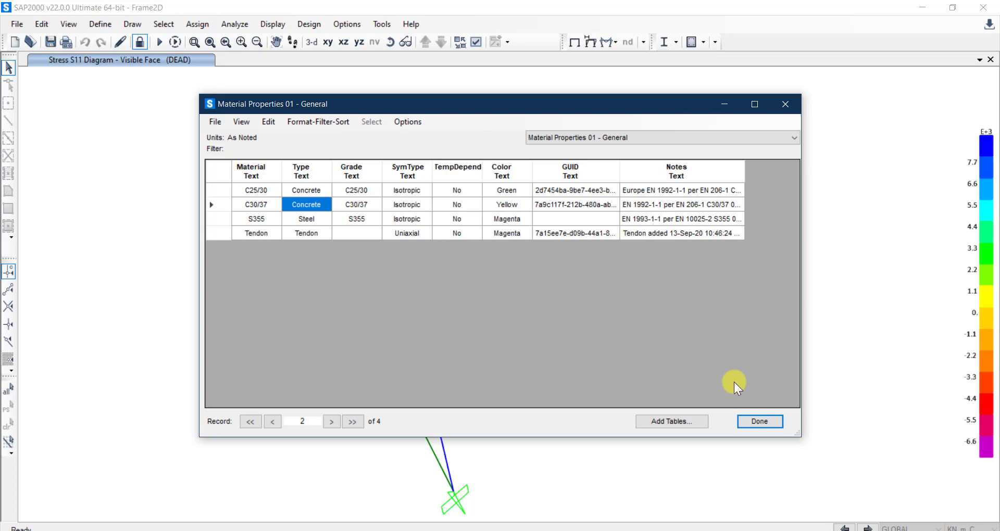
click(775, 418)
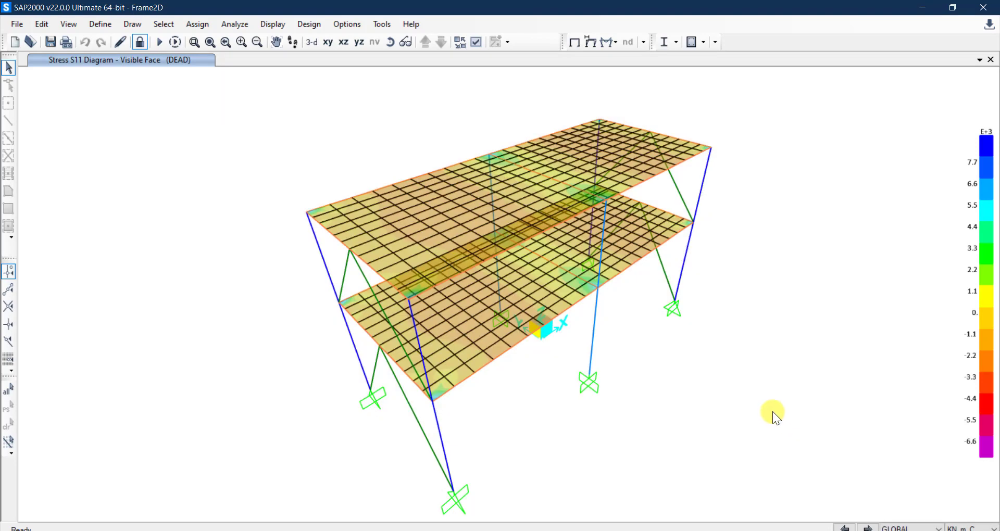